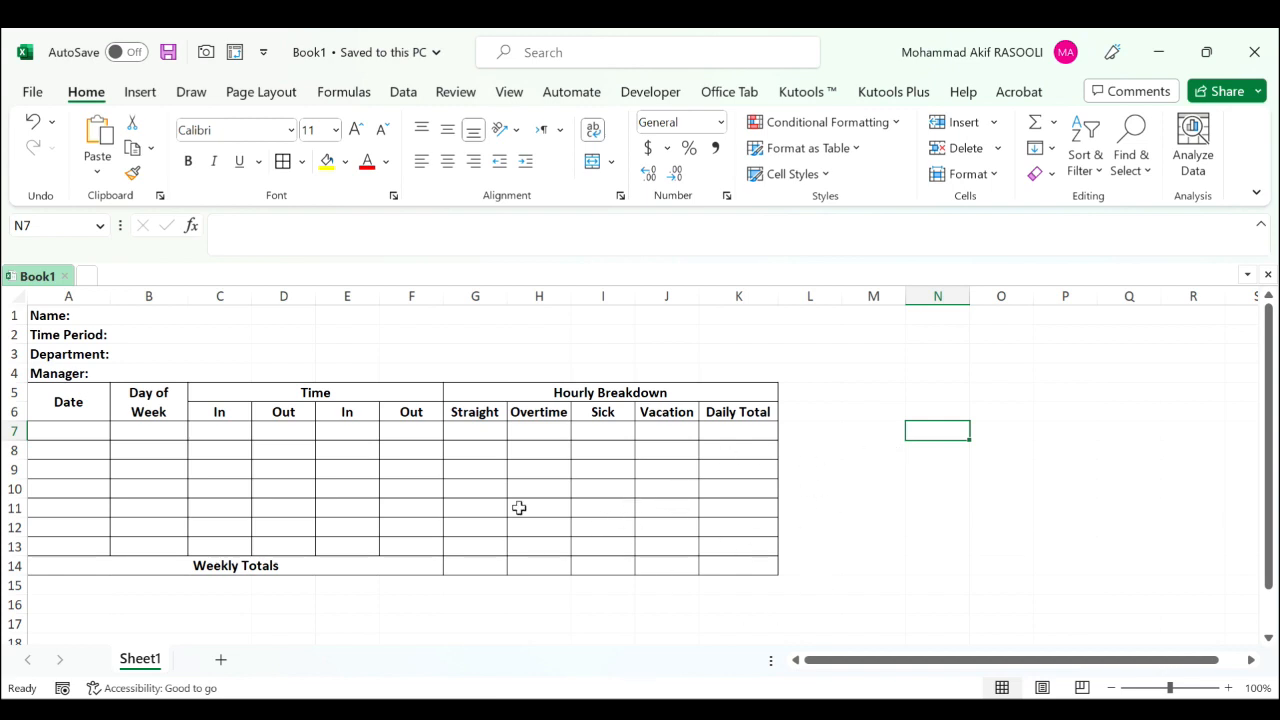
# - Enter 12/1/2022 as the time period's start date in cell B2
pyautogui.click(153, 328)
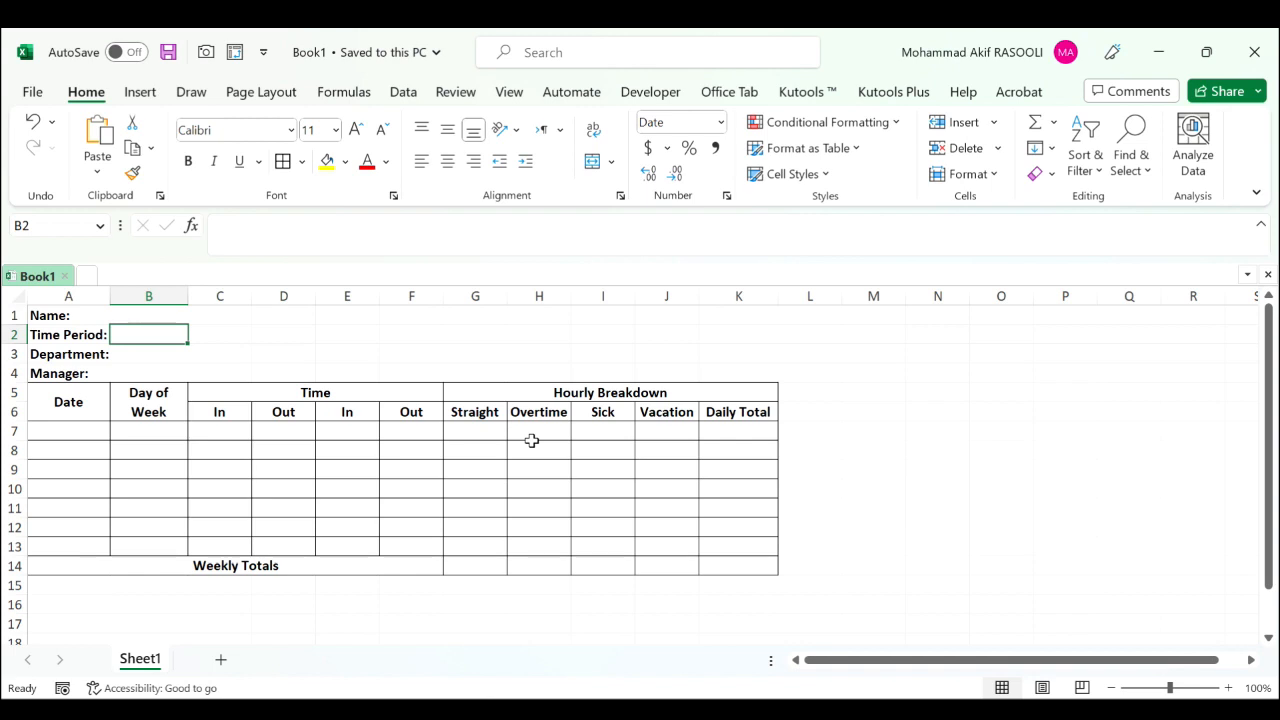
pyautogui.write('12/0')
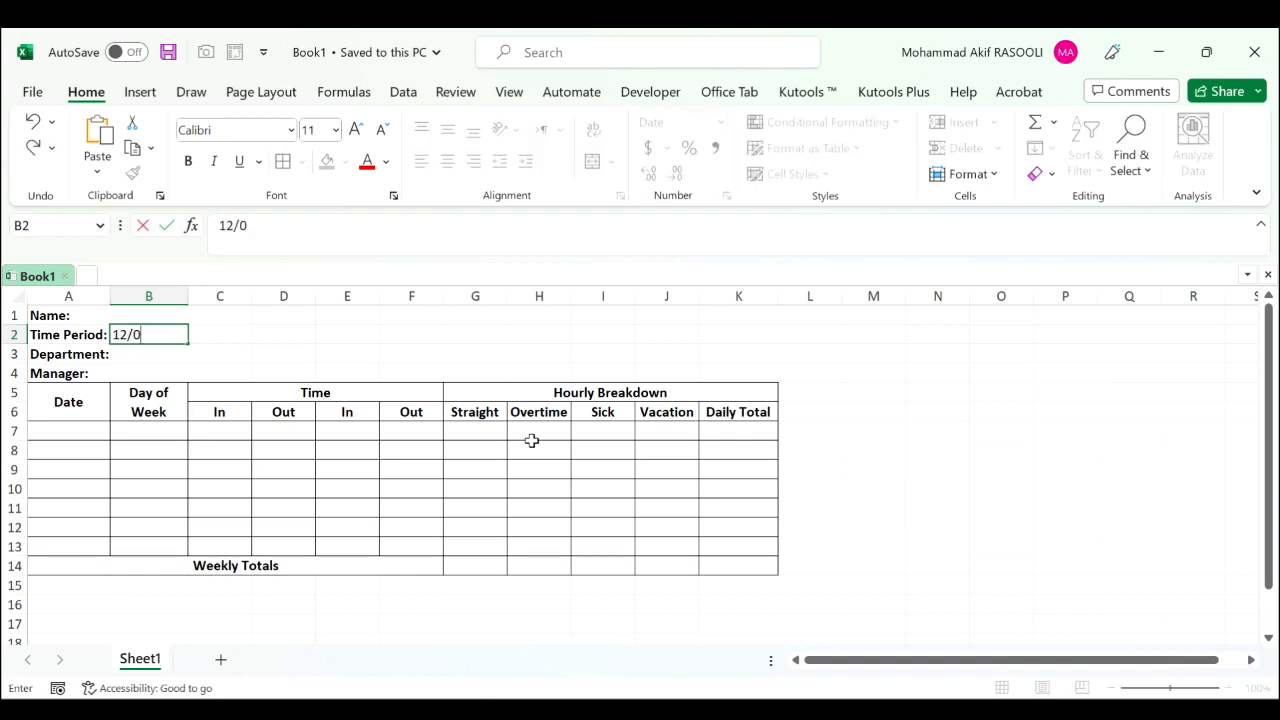
pyautogui.write('1/2022')
pyautogui.press('Return')
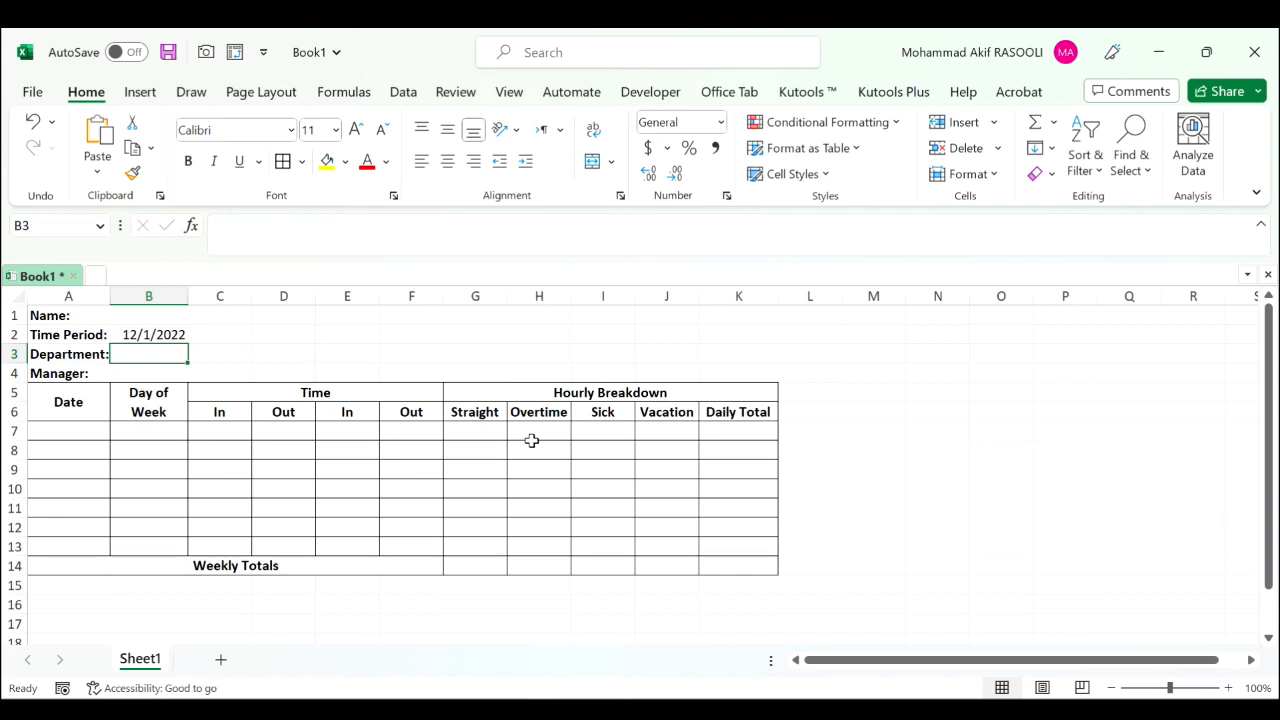
# - Enter the formula =IF(B2<>"",B2,"") in the first Date cell, A7
pyautogui.click(88, 431)
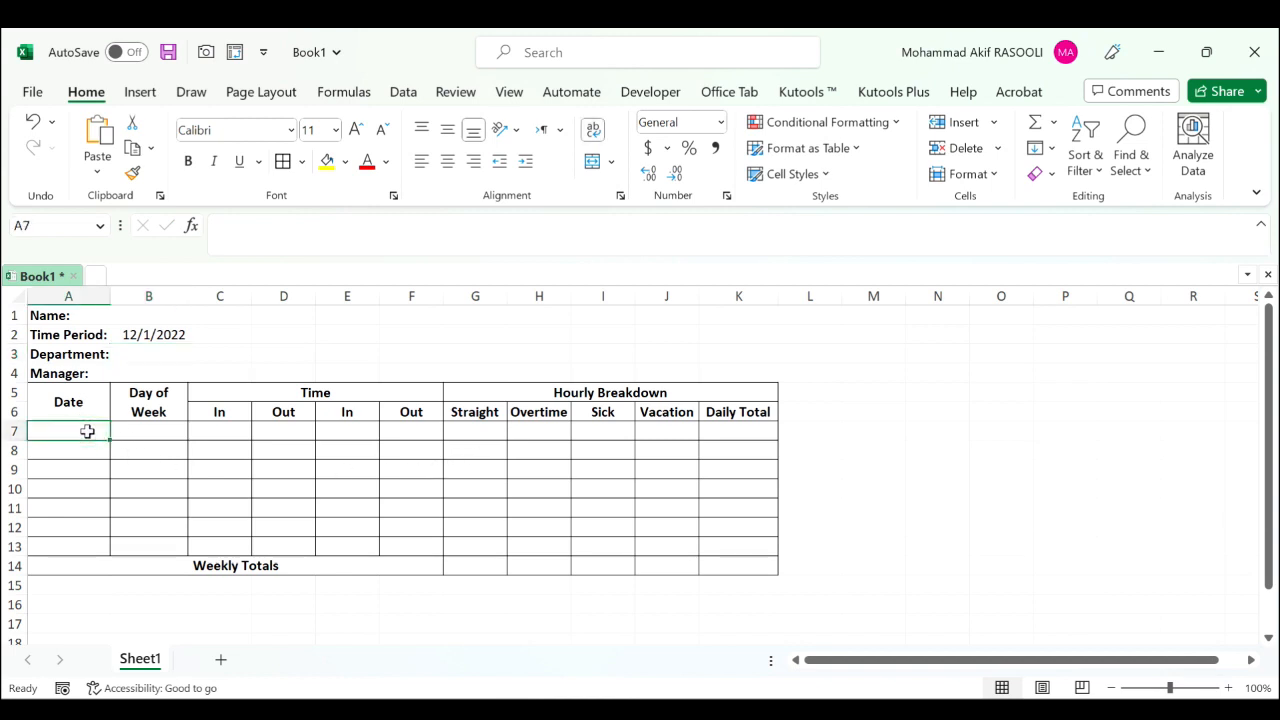
pyautogui.write('=if')
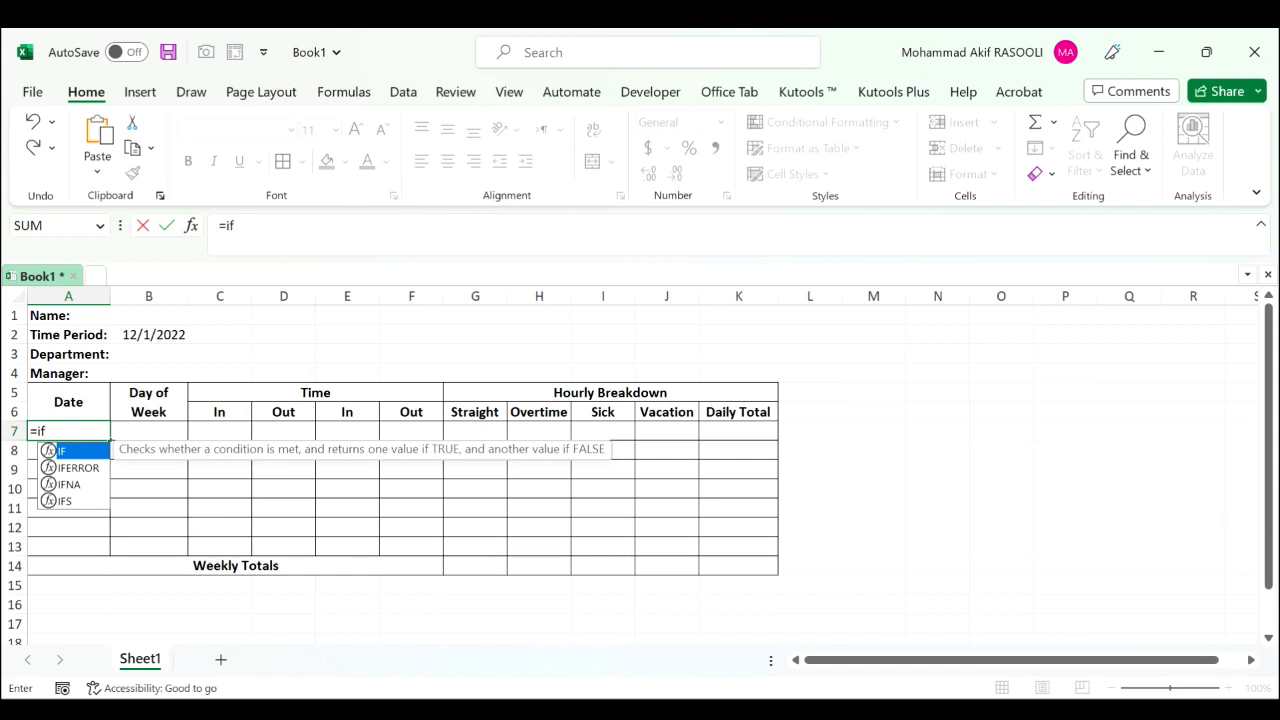
pyautogui.press('Tab')
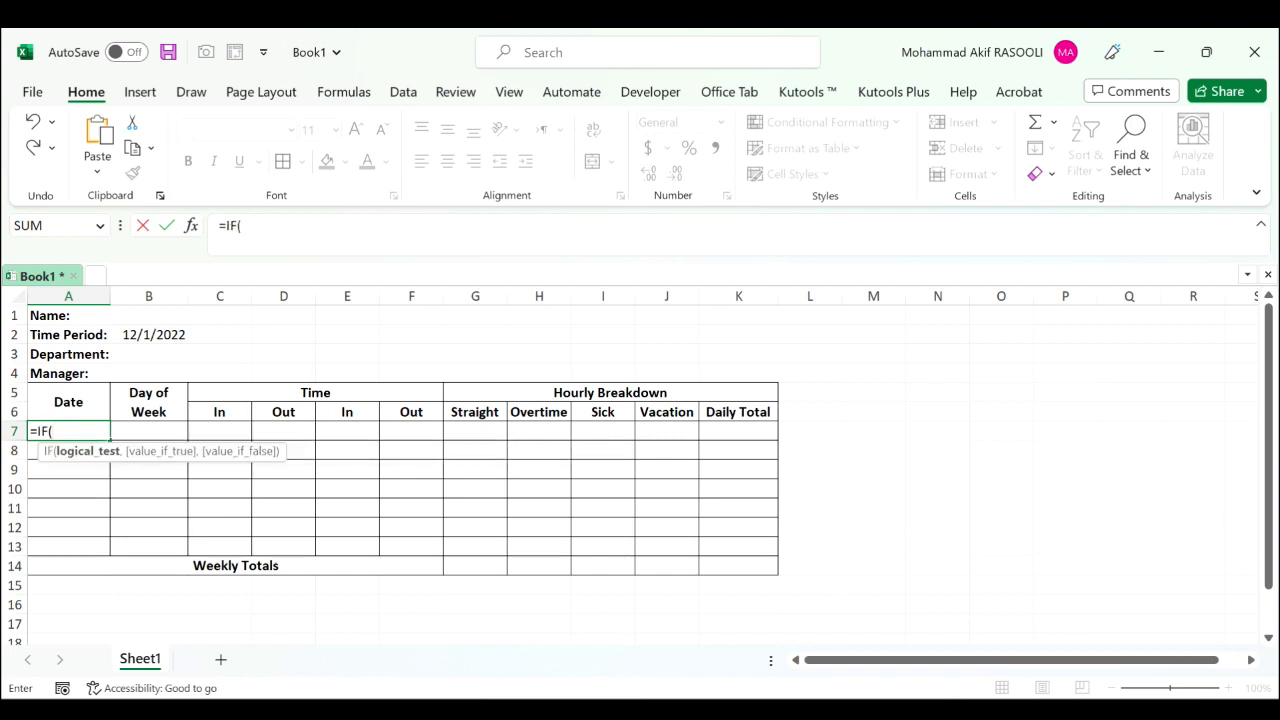
pyautogui.click(158, 334)
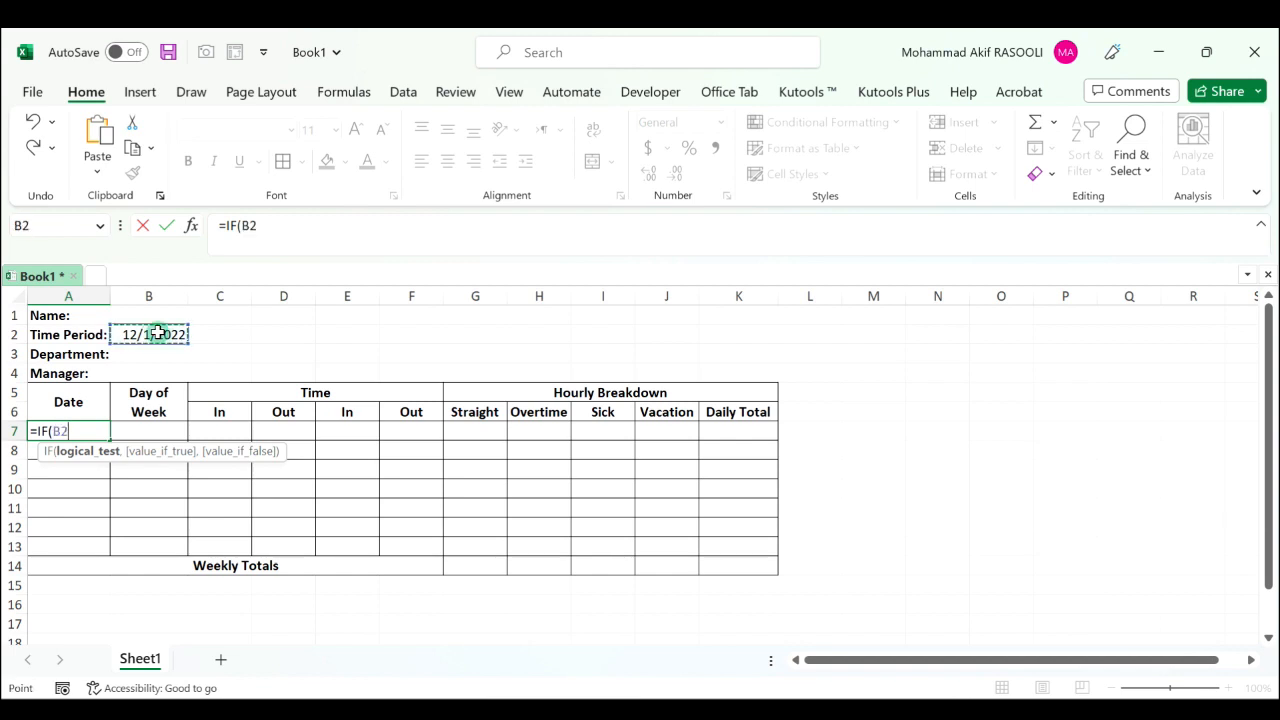
pyautogui.write('<>"",')
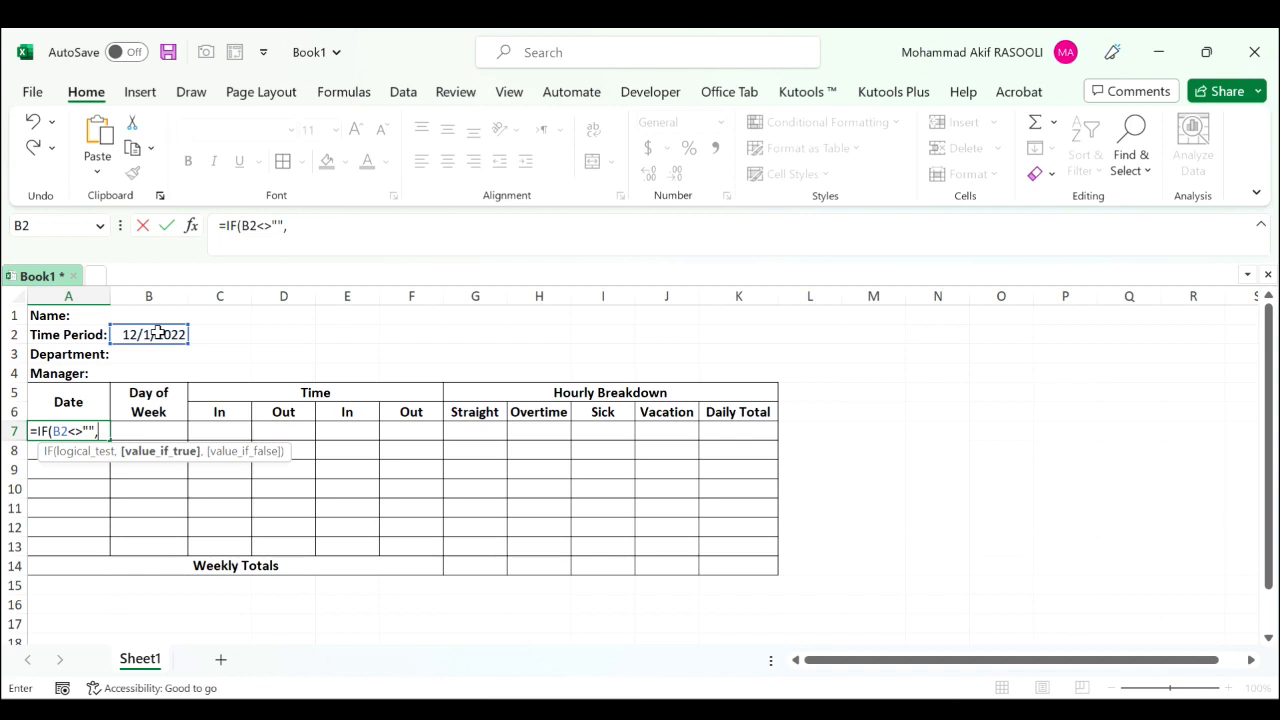
pyautogui.click(158, 334)
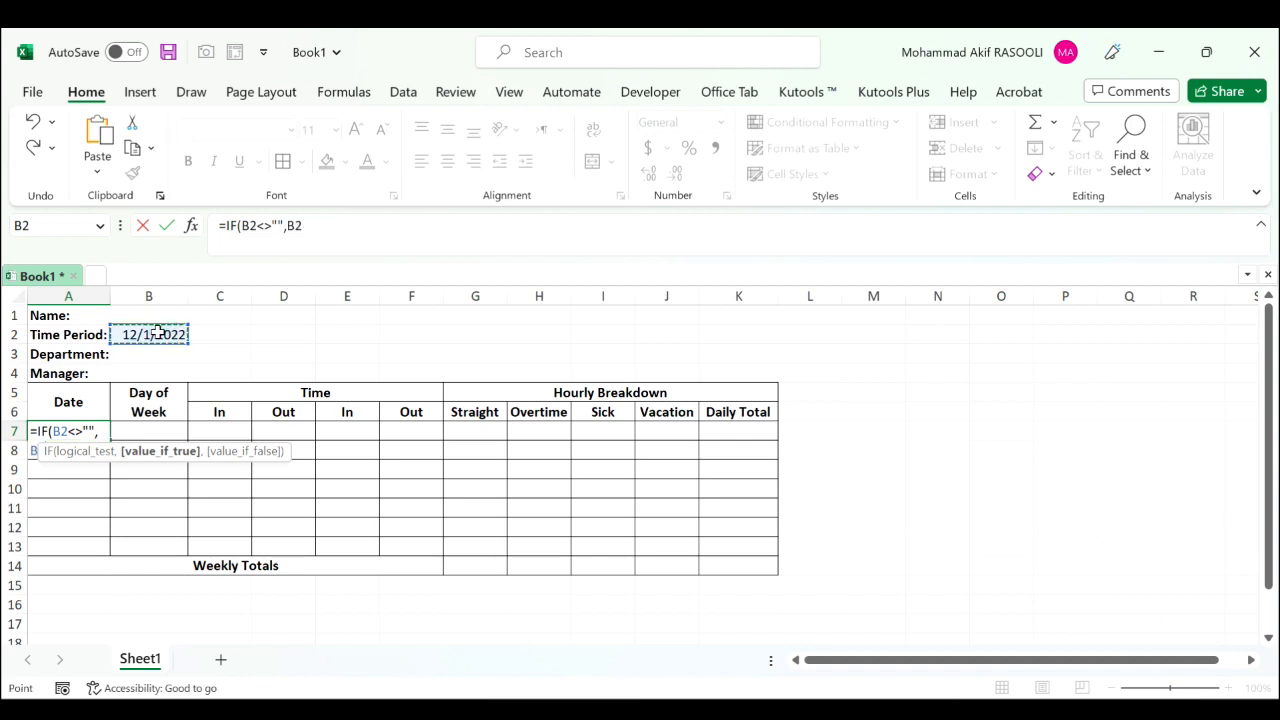
pyautogui.write(',"")')
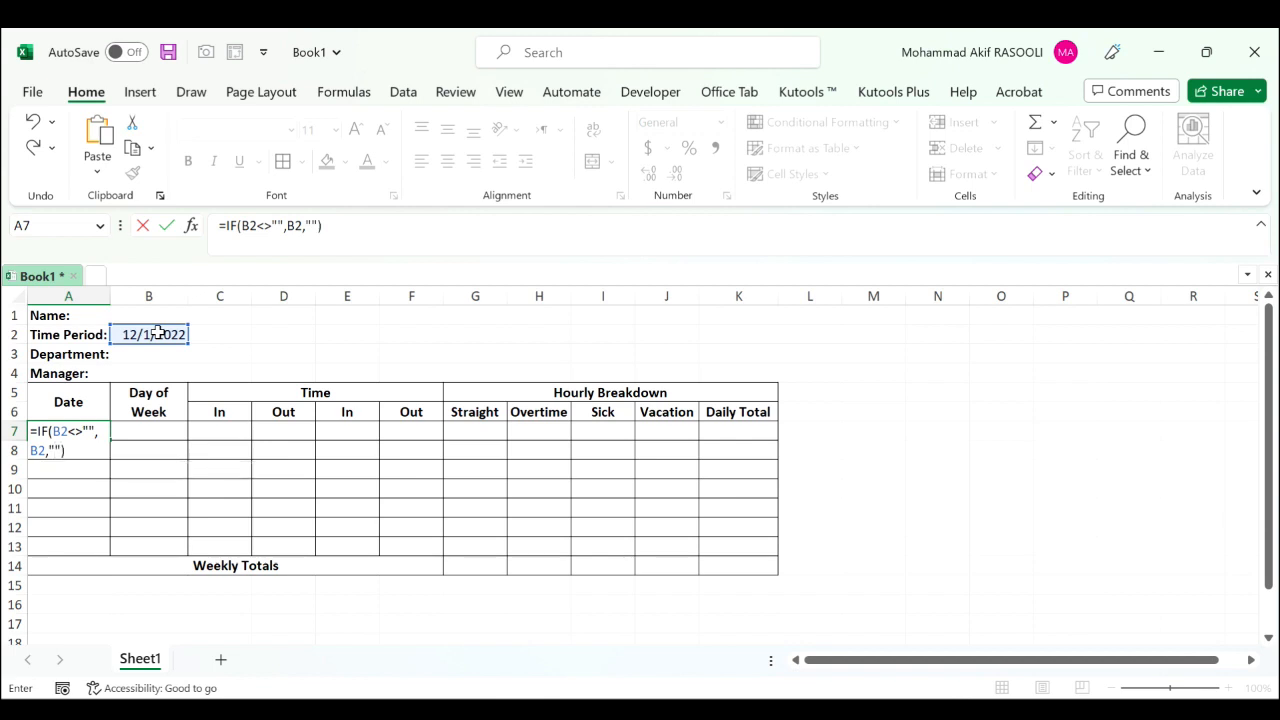
pyautogui.press('Return')
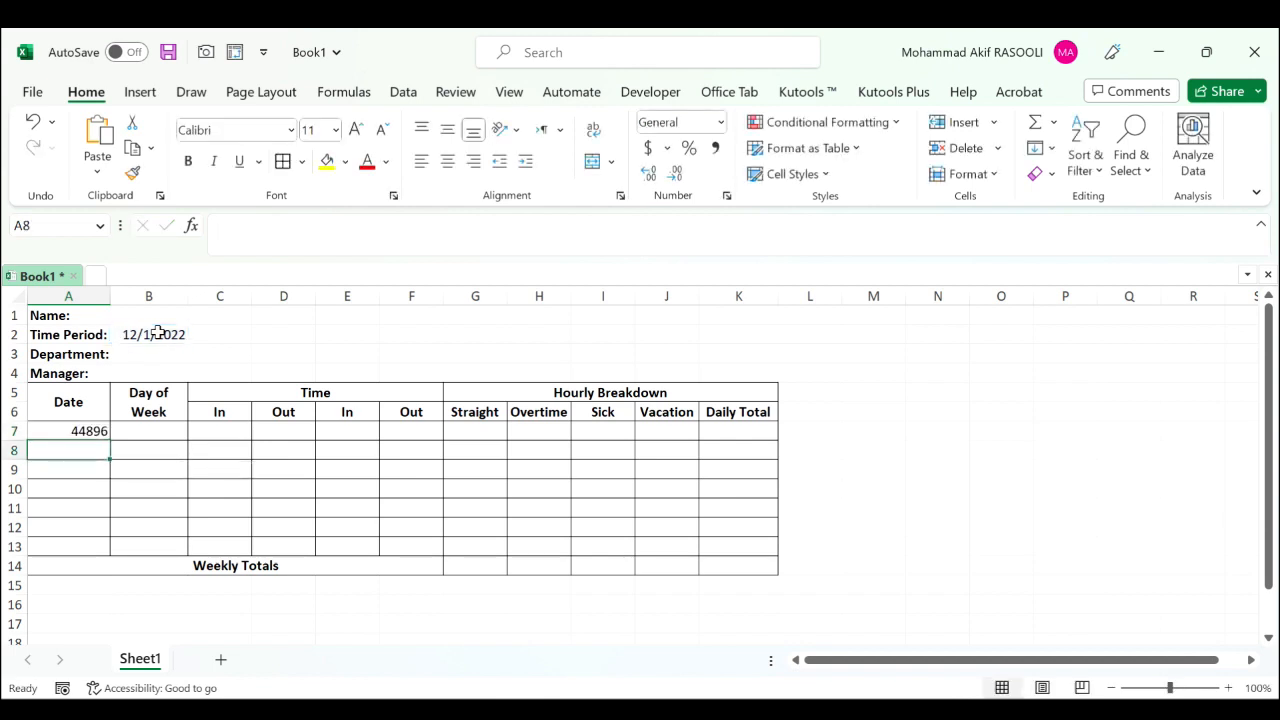
# - Enter the formula =IF(A7<>"",A7+1,"") in cell A8 to produce the following date
pyautogui.write('=if')
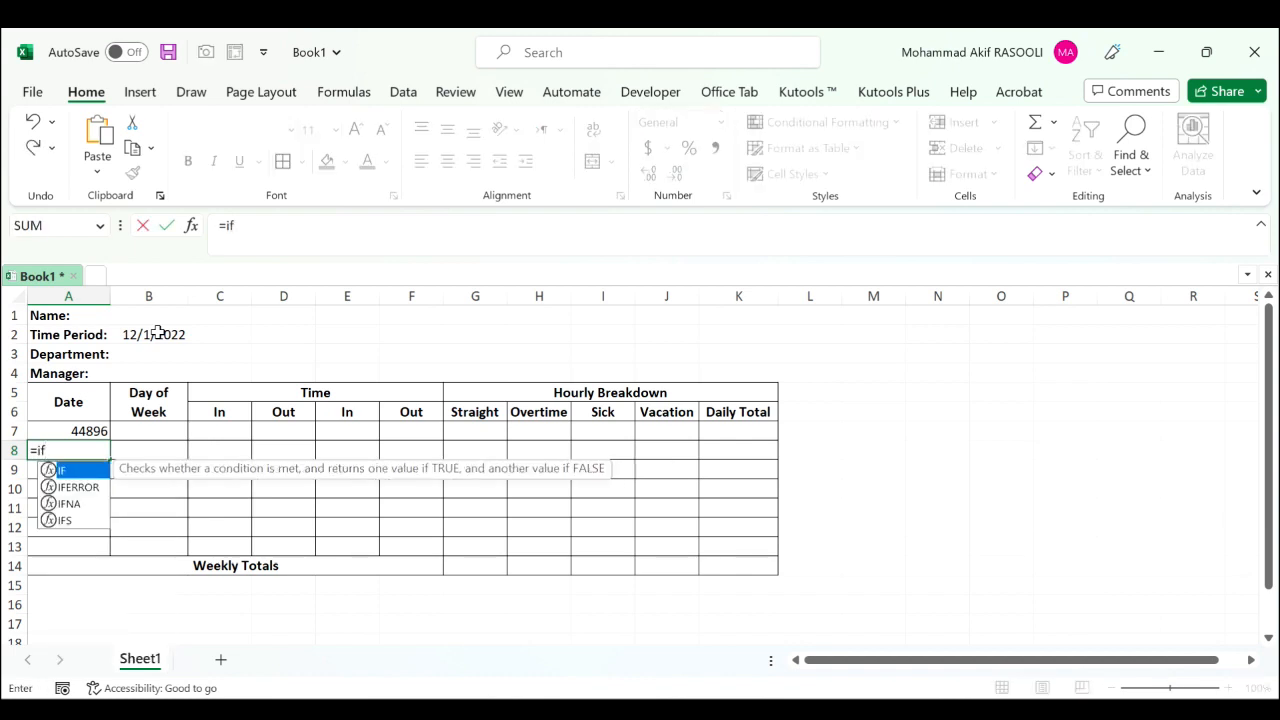
pyautogui.press('Tab')
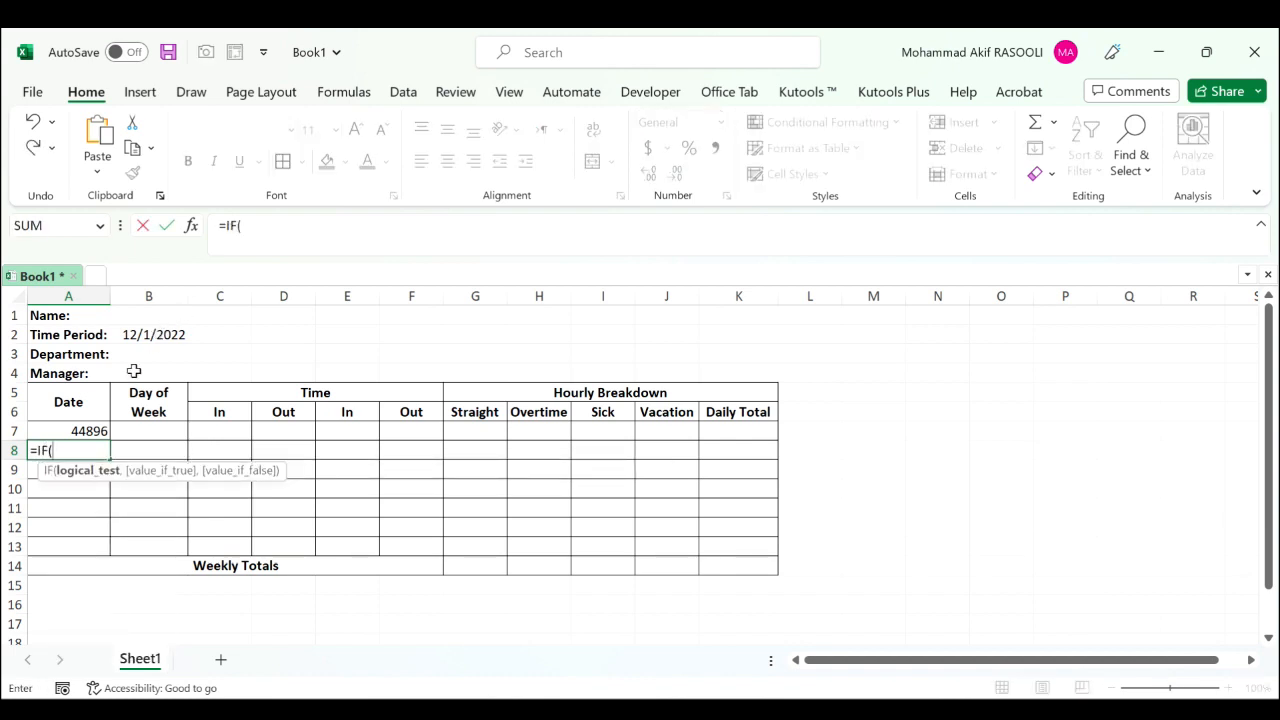
pyautogui.click(75, 431)
pyautogui.write('<>"",')
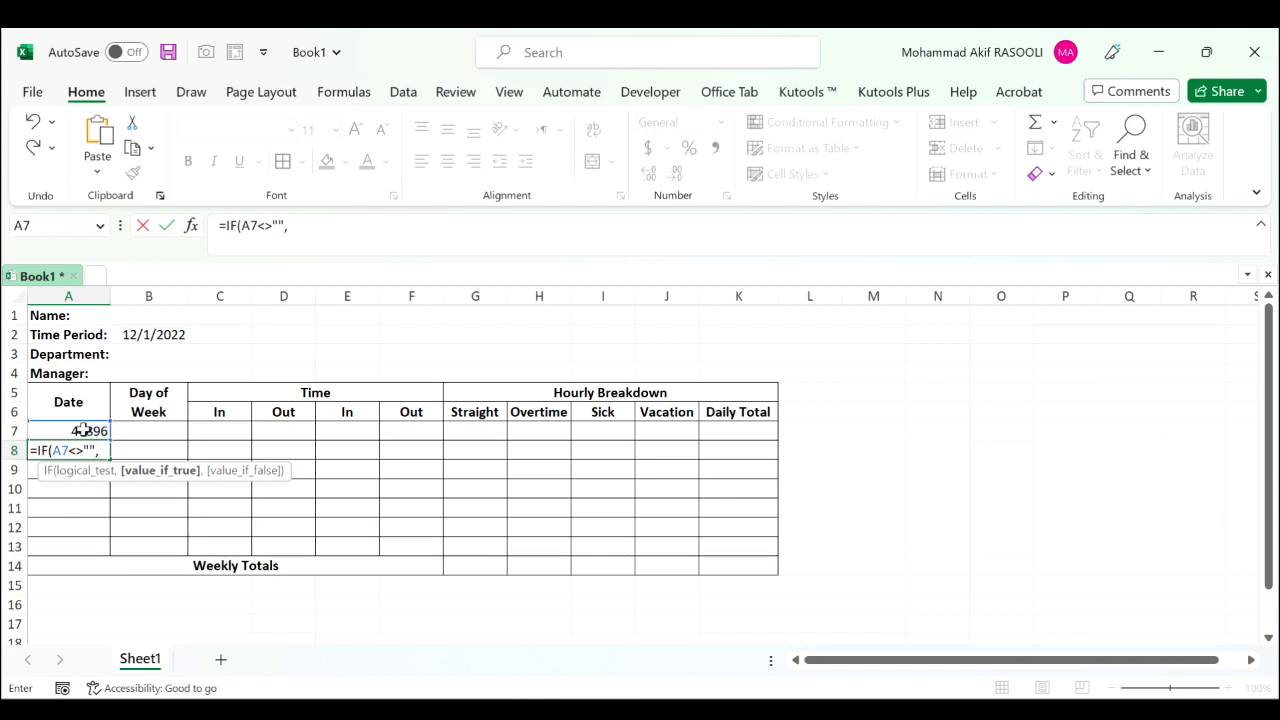
pyautogui.click(84, 430)
pyautogui.write('+1,')
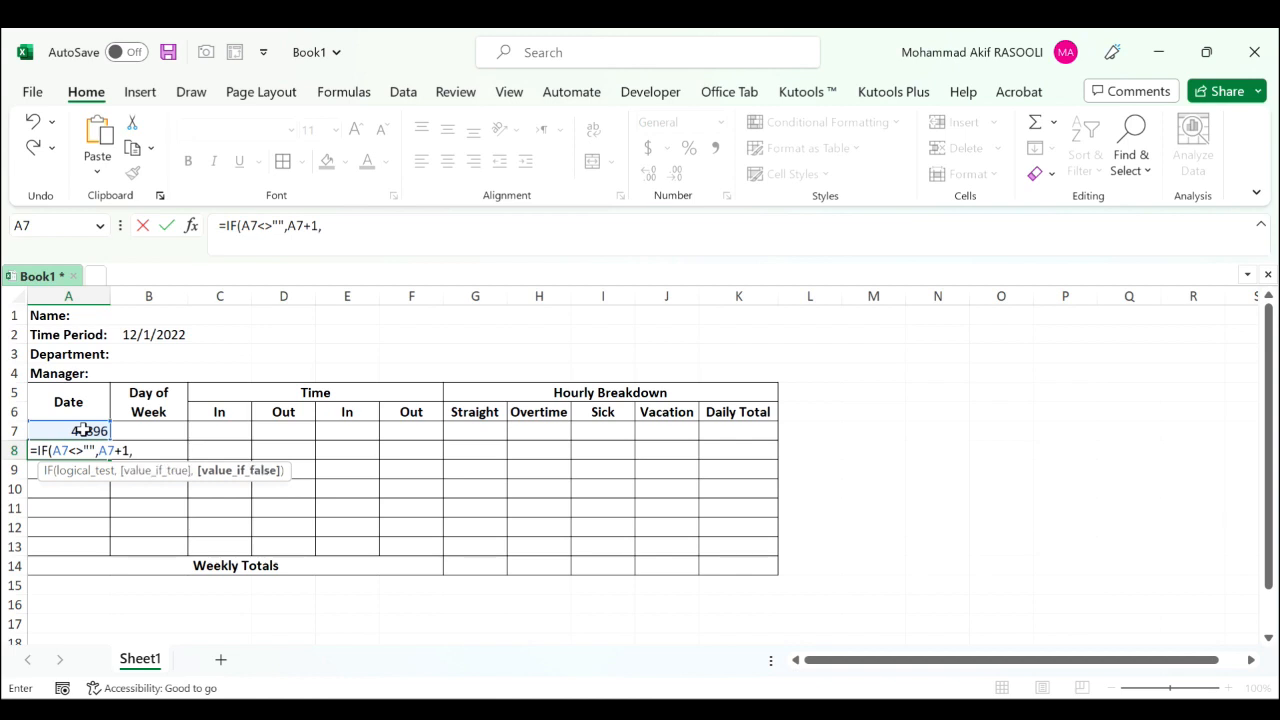
pyautogui.write('"")')
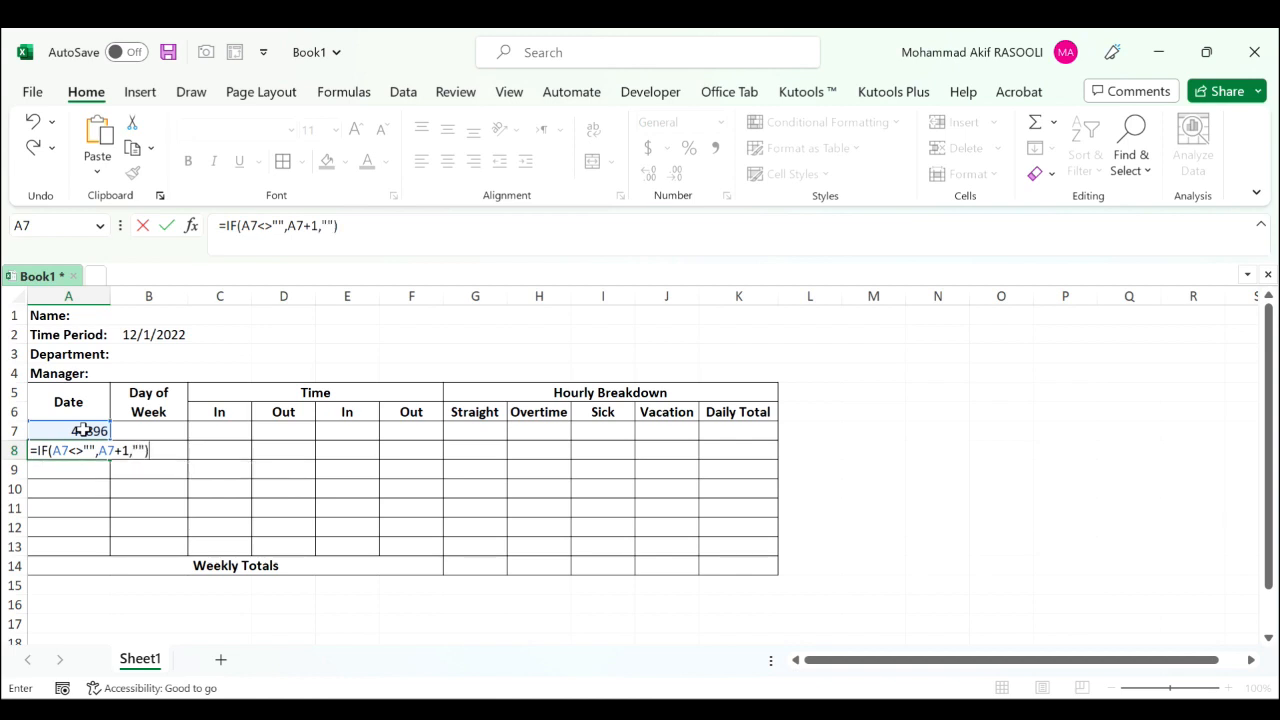
pyautogui.press('Return')
# - Fill the next-day formula from A8 down through A13
pyautogui.press('Up')
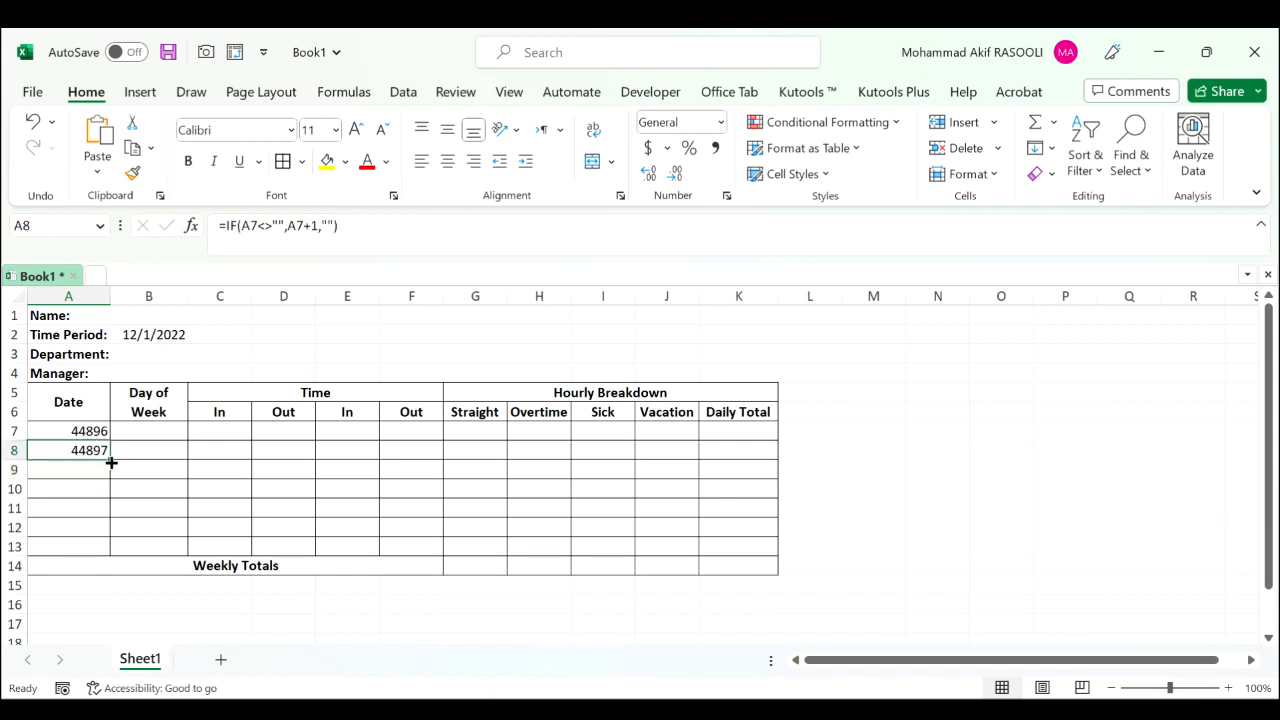
pyautogui.moveTo(111, 462); pyautogui.dragTo(109, 555)
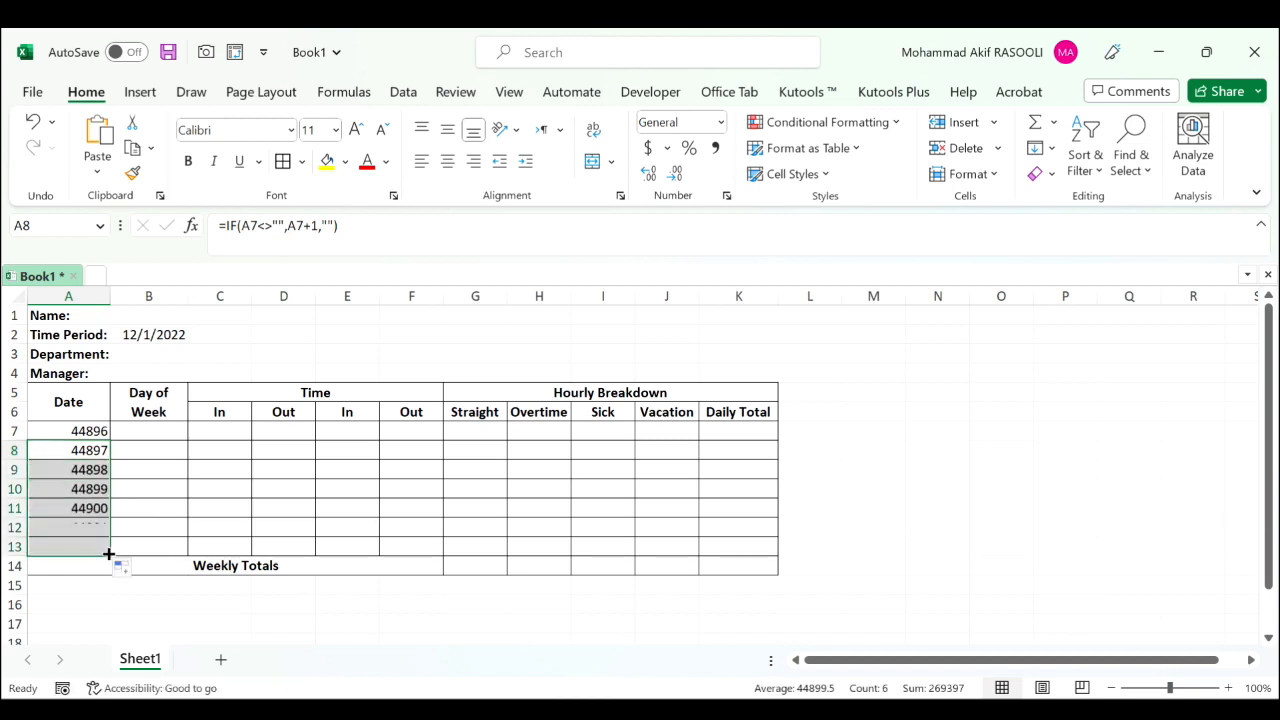
pyautogui.click(331, 520)
# - Format the Date cells A7:A13 as Short Date
pyautogui.moveTo(83, 430); pyautogui.dragTo(66, 545)
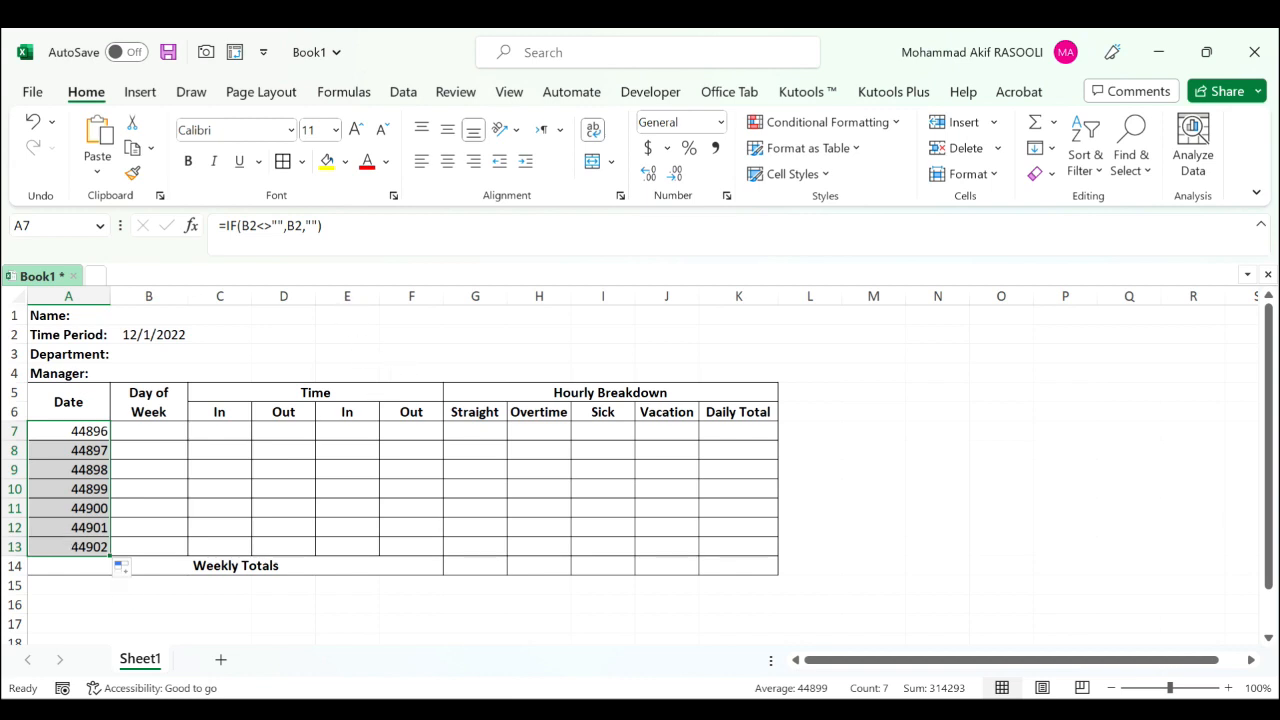
pyautogui.click(720, 122)
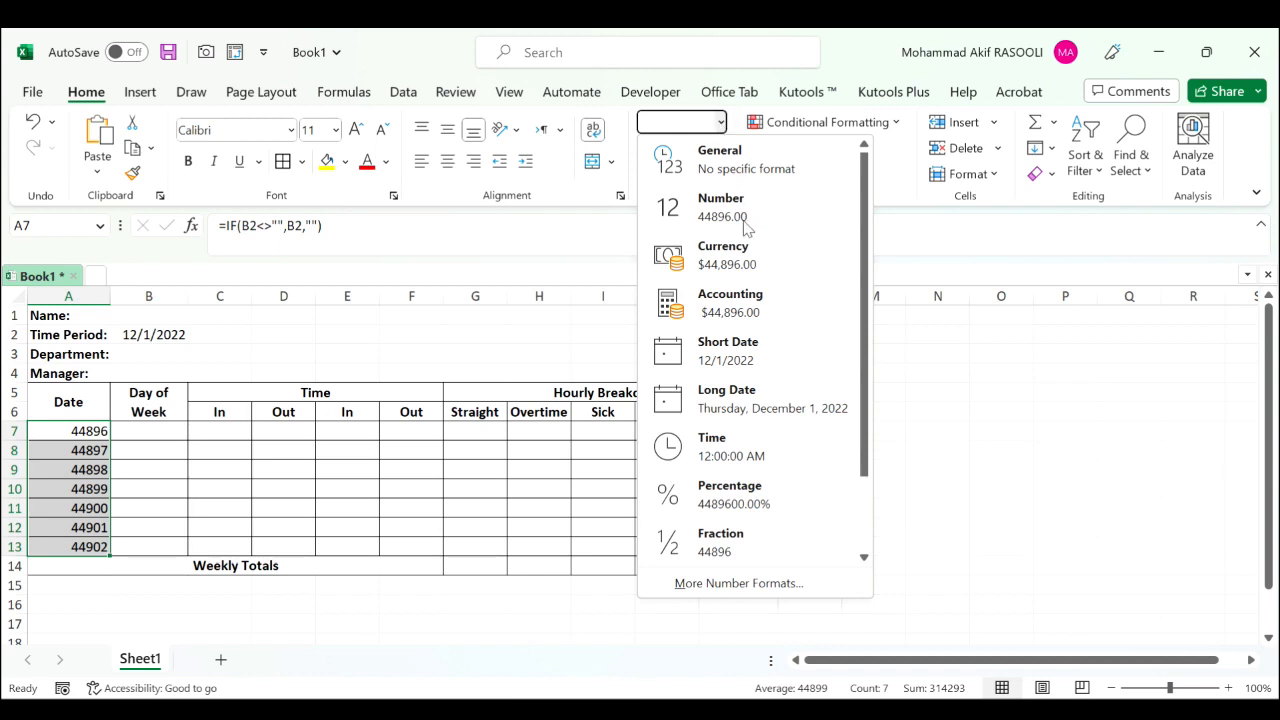
pyautogui.press('Escape')
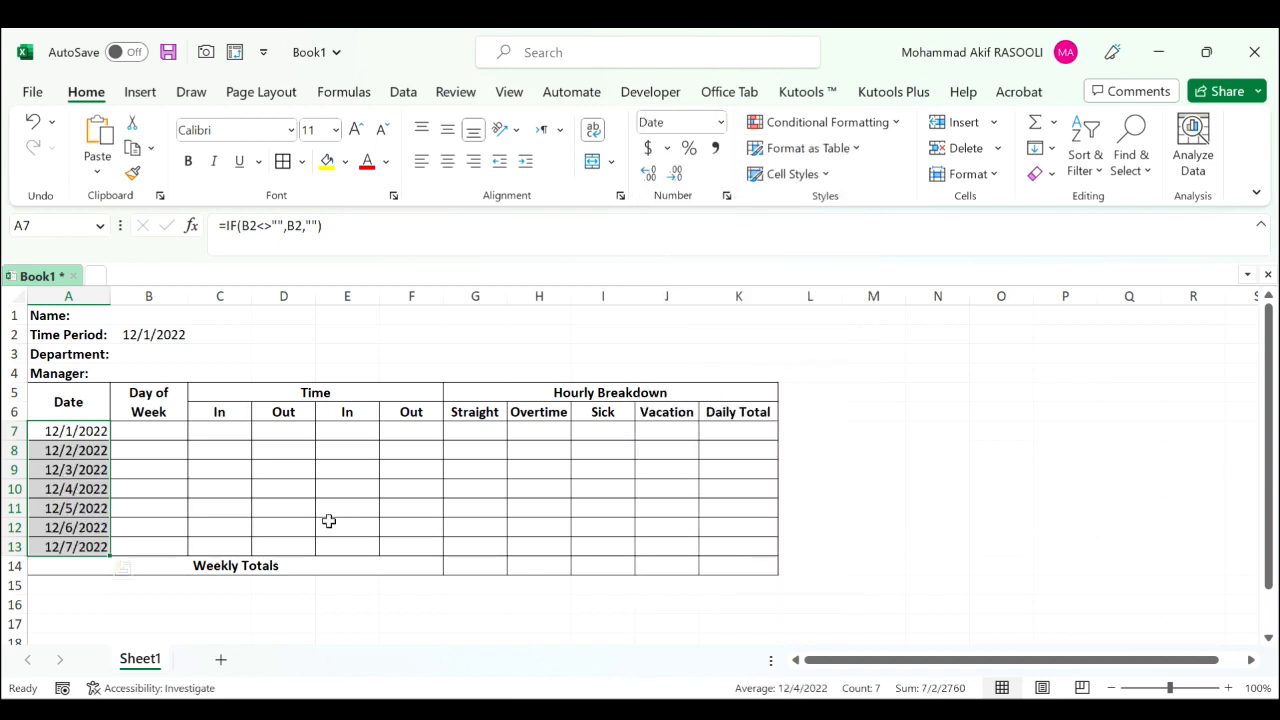
# - Enter =A7 in the first Day of Week cell, B7, and fill it down through B13
pyautogui.click(169, 434)
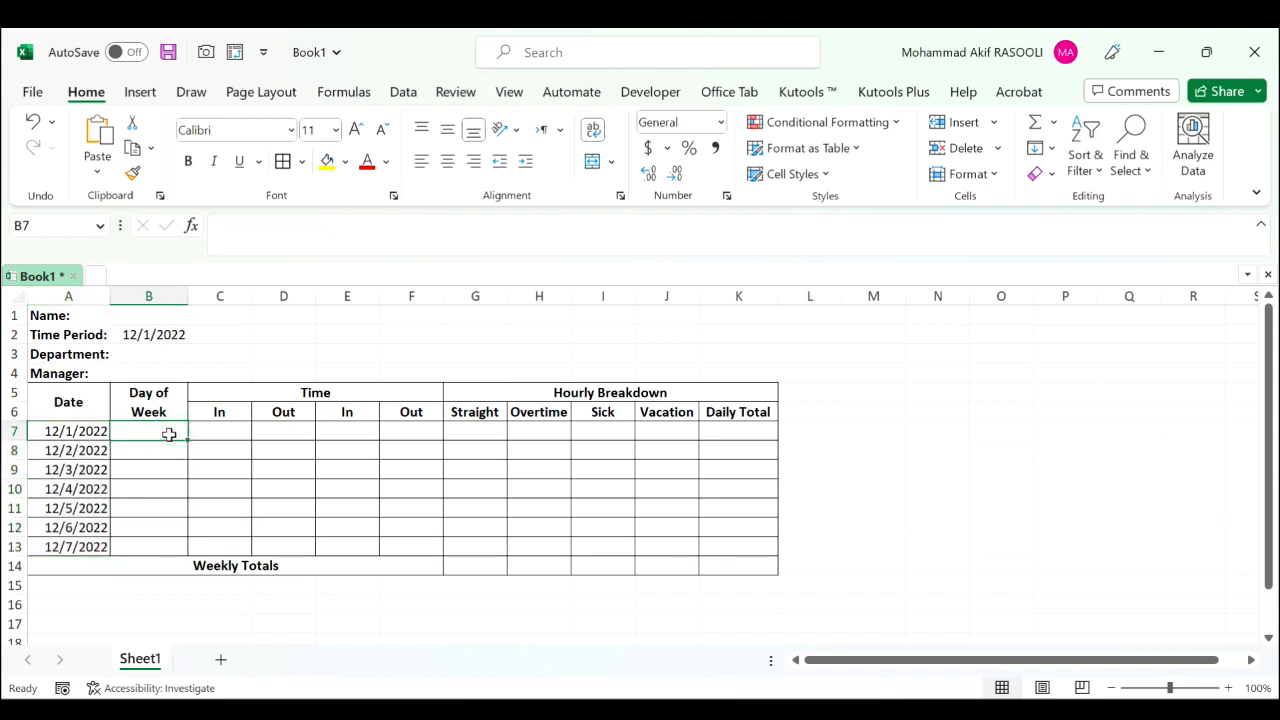
pyautogui.write('=')
pyautogui.press('Left')
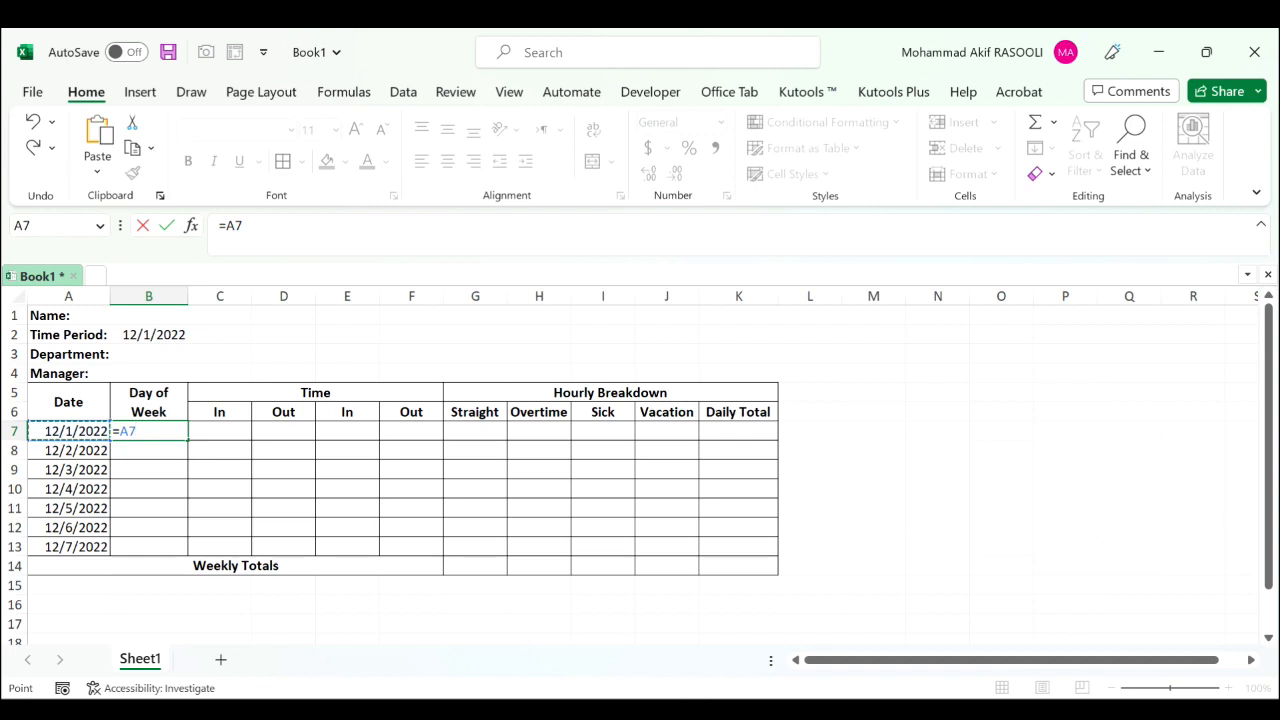
pyautogui.press('Return')
pyautogui.click(172, 434)
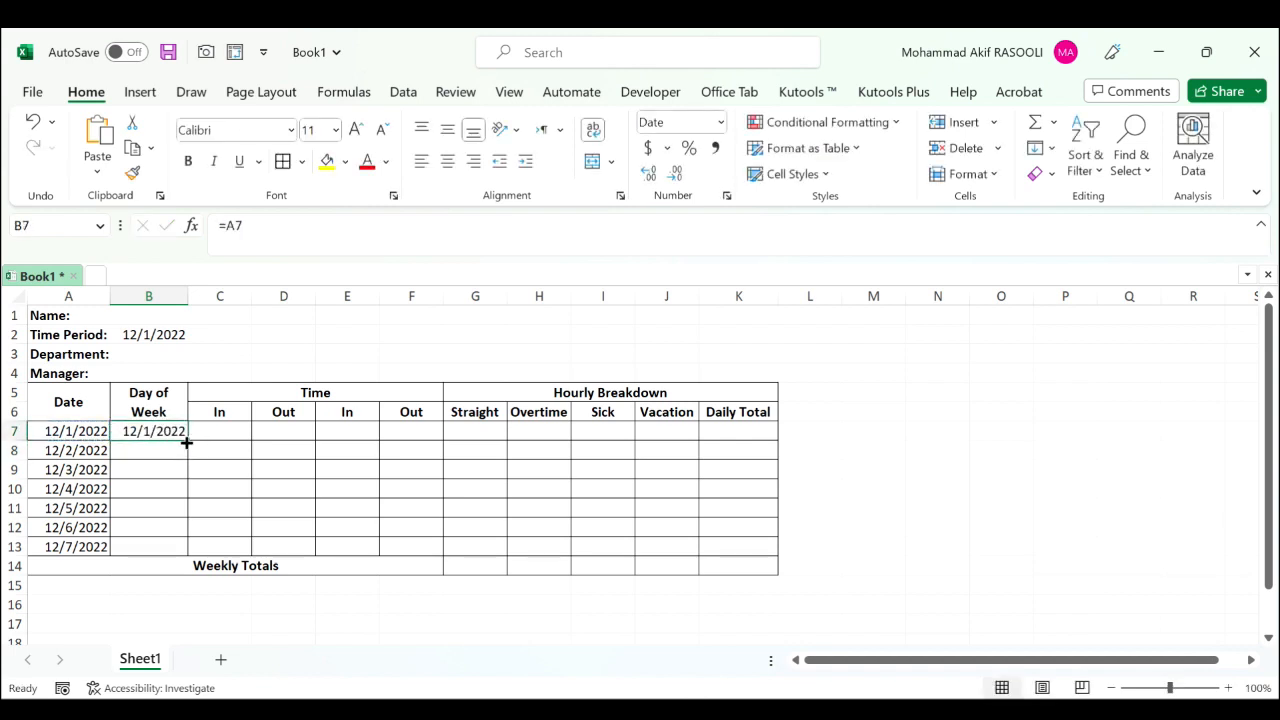
pyautogui.moveTo(186, 442); pyautogui.dragTo(173, 551)
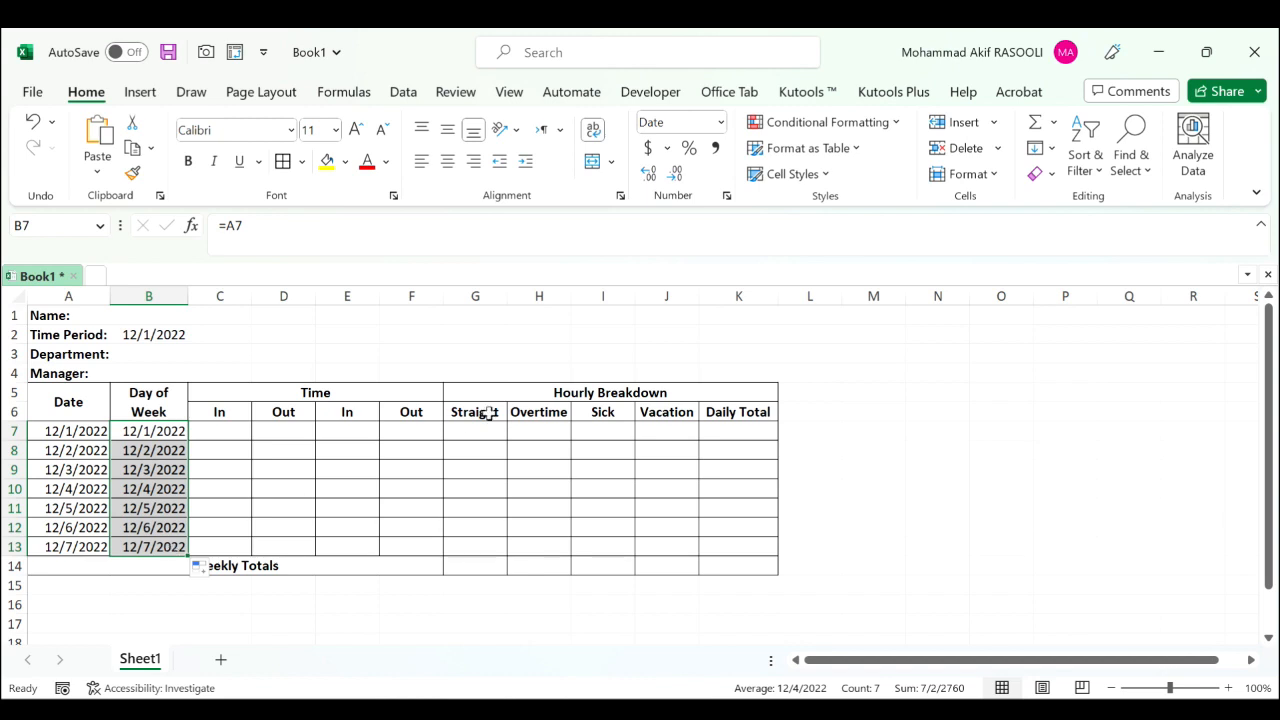
# - Apply the custom number format dddd to B7:B13 so the dates display as weekday names
pyautogui.click(727, 196)
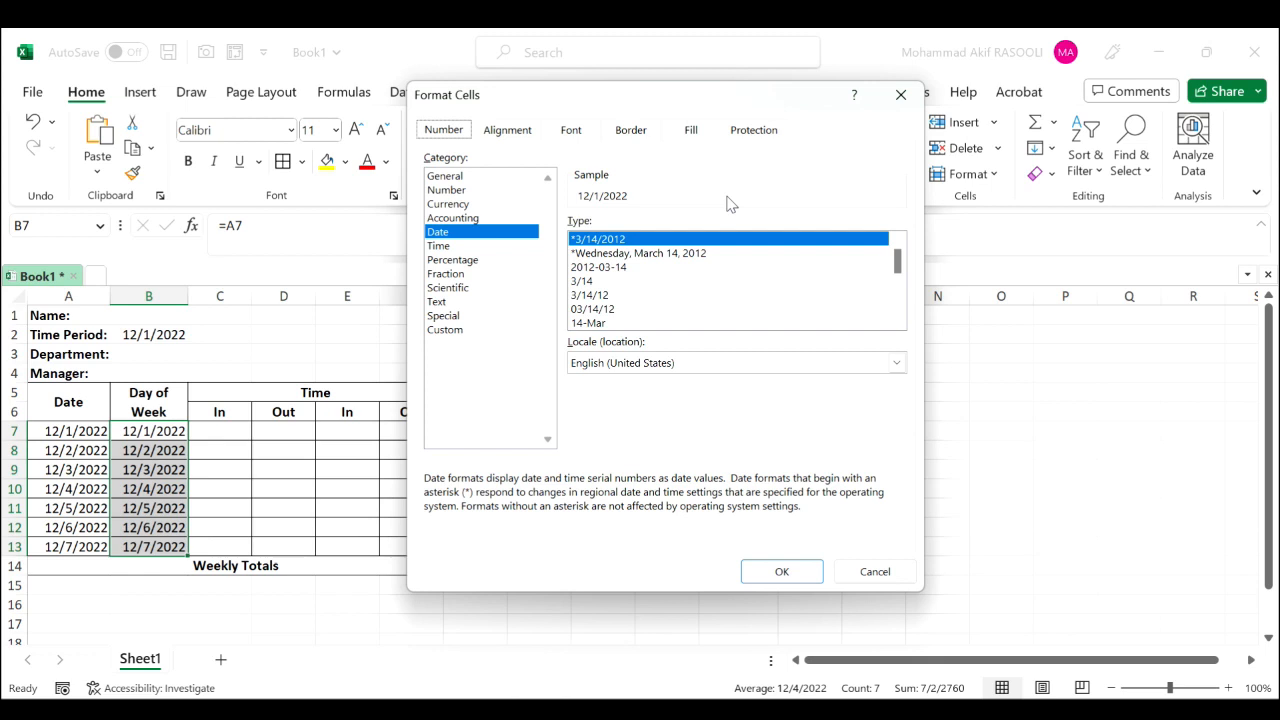
pyautogui.click(460, 334)
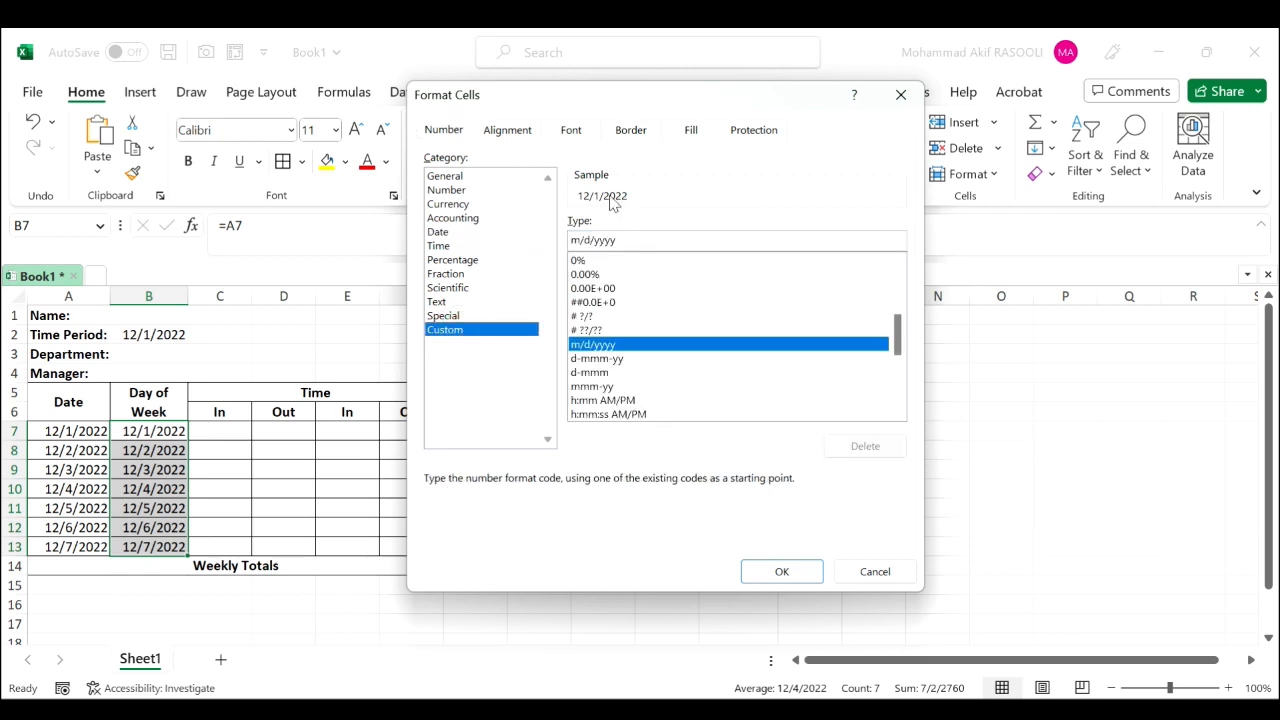
pyautogui.click(644, 241)
pyautogui.press('BackSpace')
pyautogui.press('BackSpace')
pyautogui.press('BackSpace')
pyautogui.press('BackSpace')
pyautogui.press('BackSpace')
pyautogui.press('BackSpace')
pyautogui.press('BackSpace')
pyautogui.press('BackSpace')
pyautogui.write('dddd')
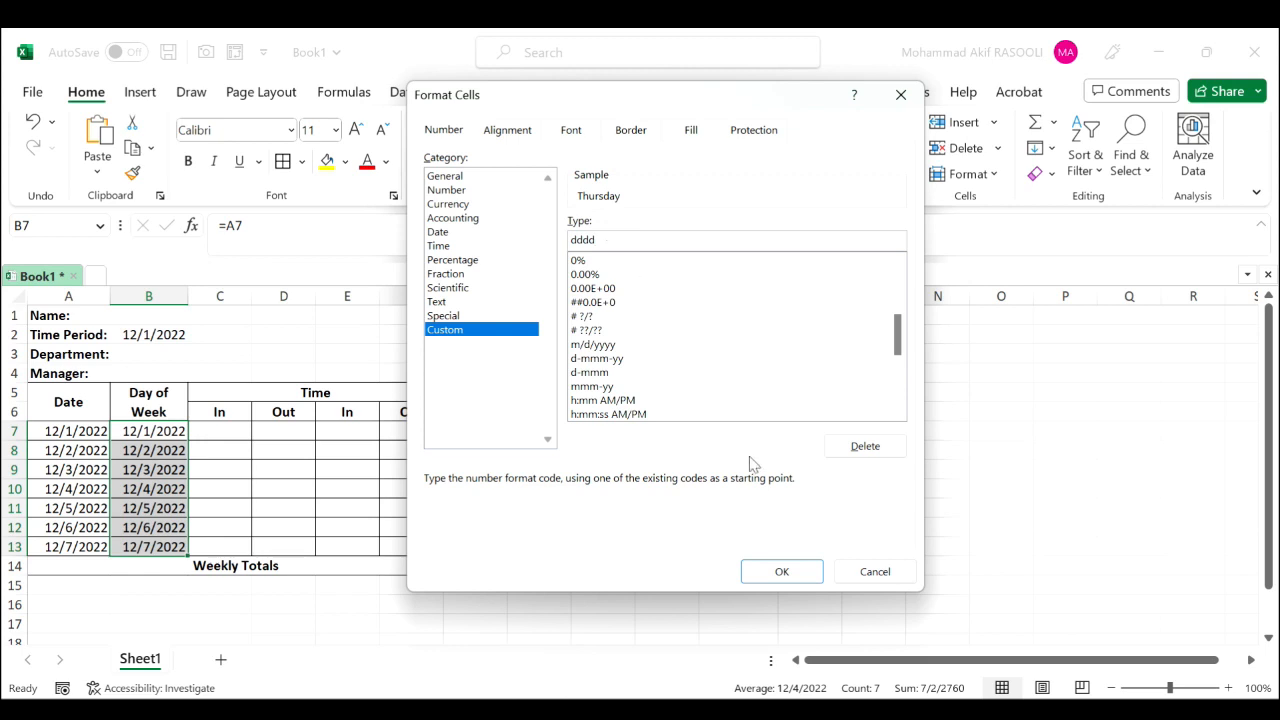
pyautogui.click(799, 578)
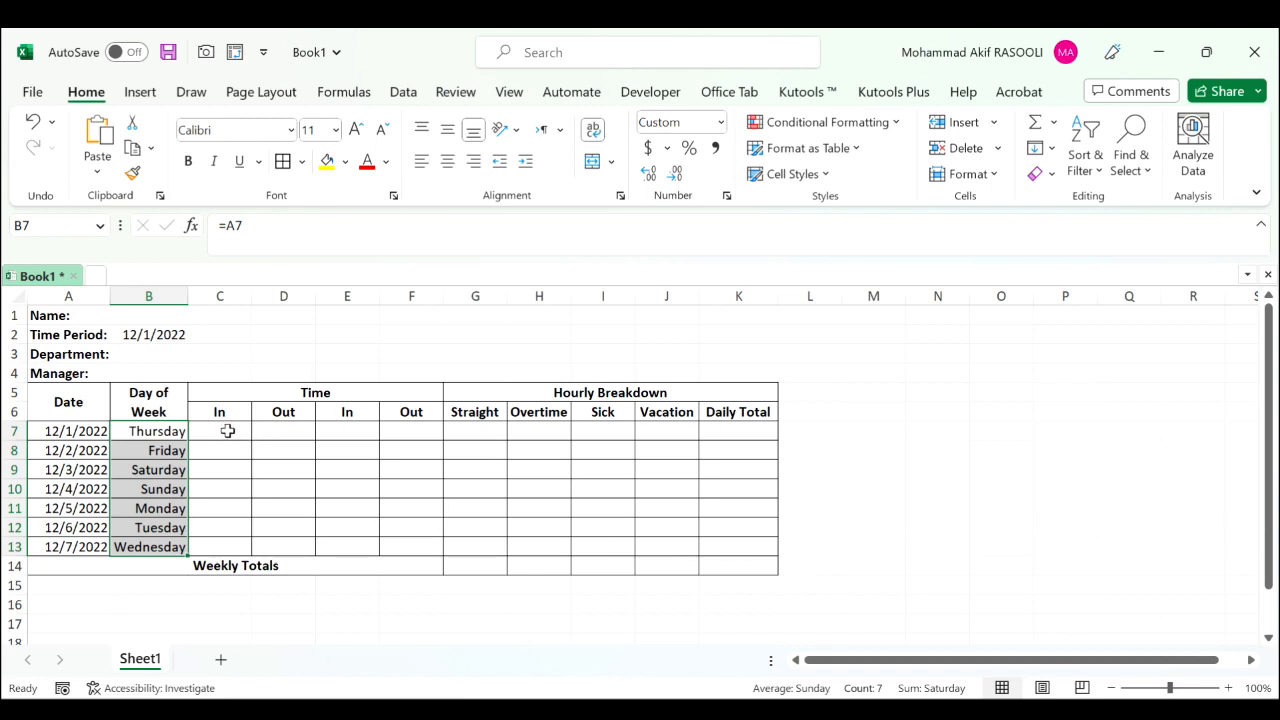
# - Start a data validation rule for the In and Out cells C7:F13 that allows Time values between two limits
pyautogui.moveTo(227, 430); pyautogui.dragTo(437, 556)
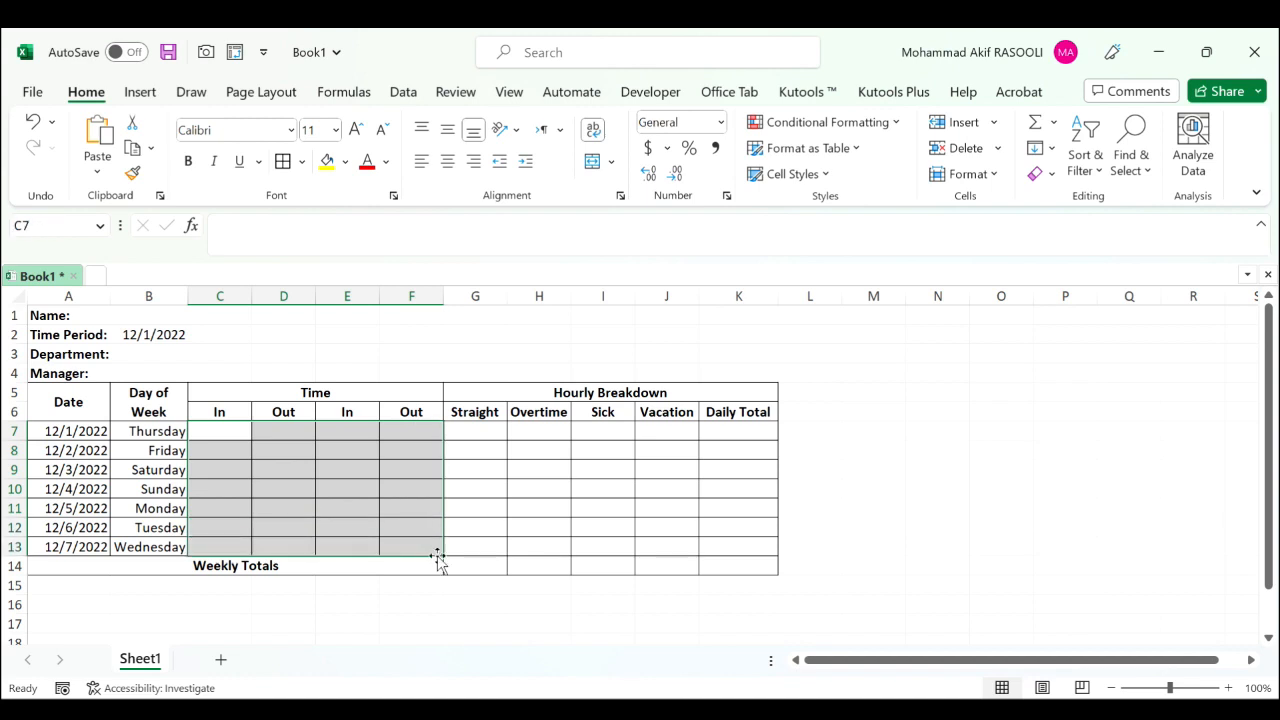
pyautogui.click(403, 91)
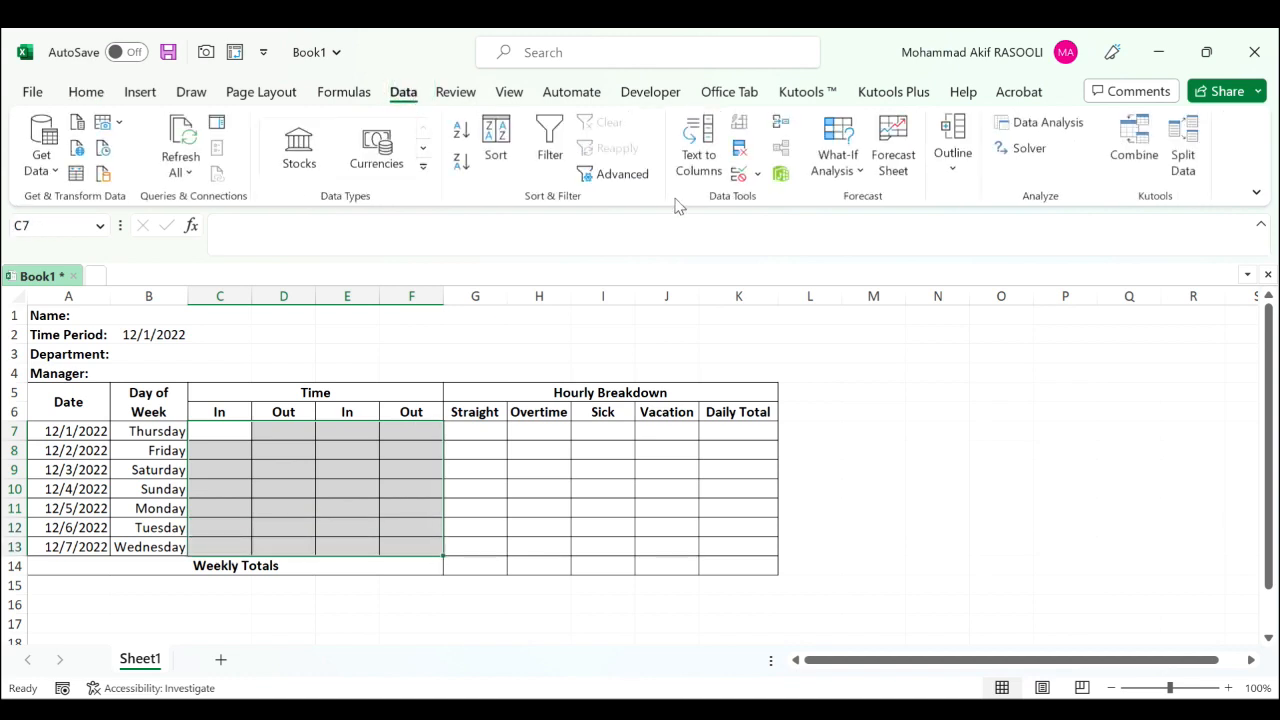
pyautogui.click(740, 175)
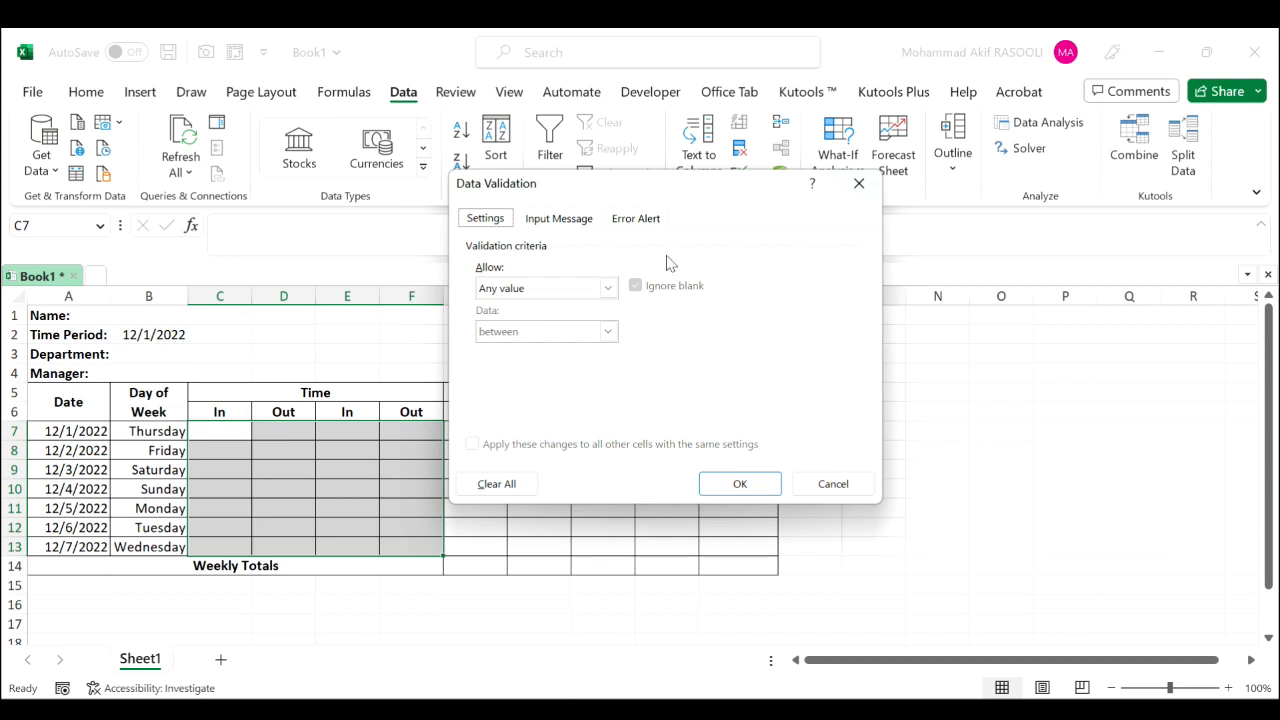
pyautogui.click(608, 287)
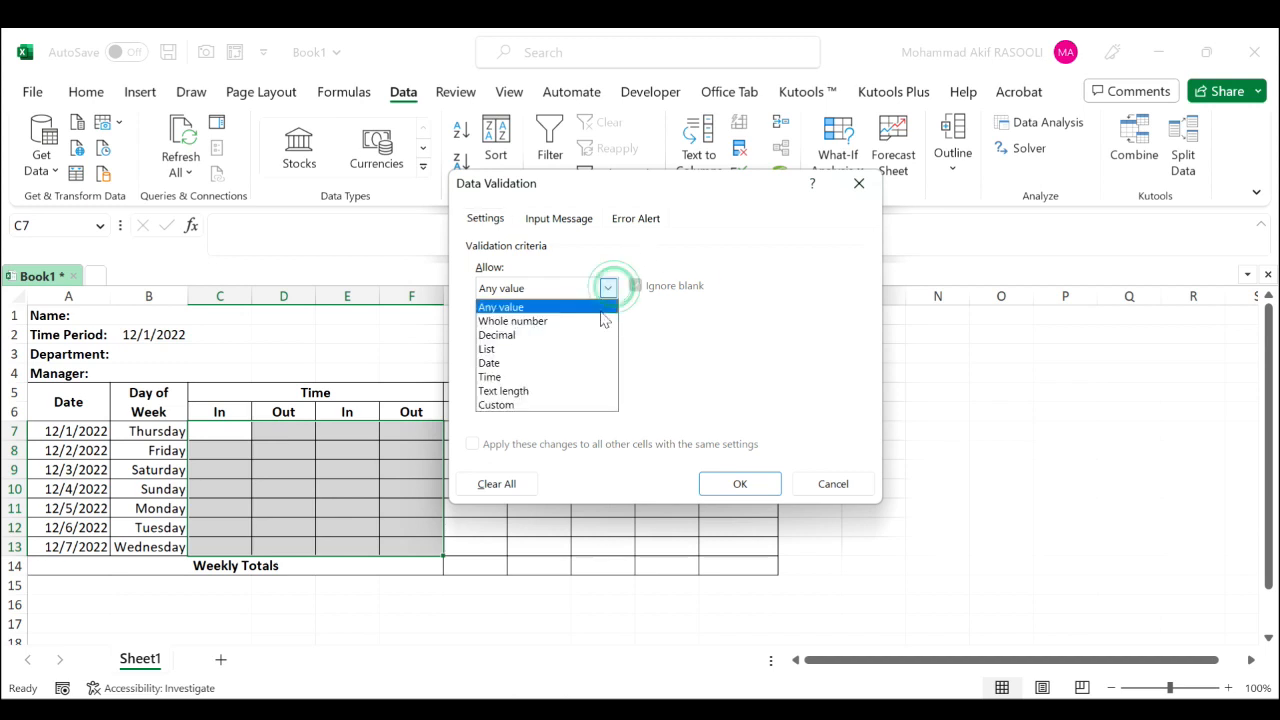
pyautogui.click(586, 378)
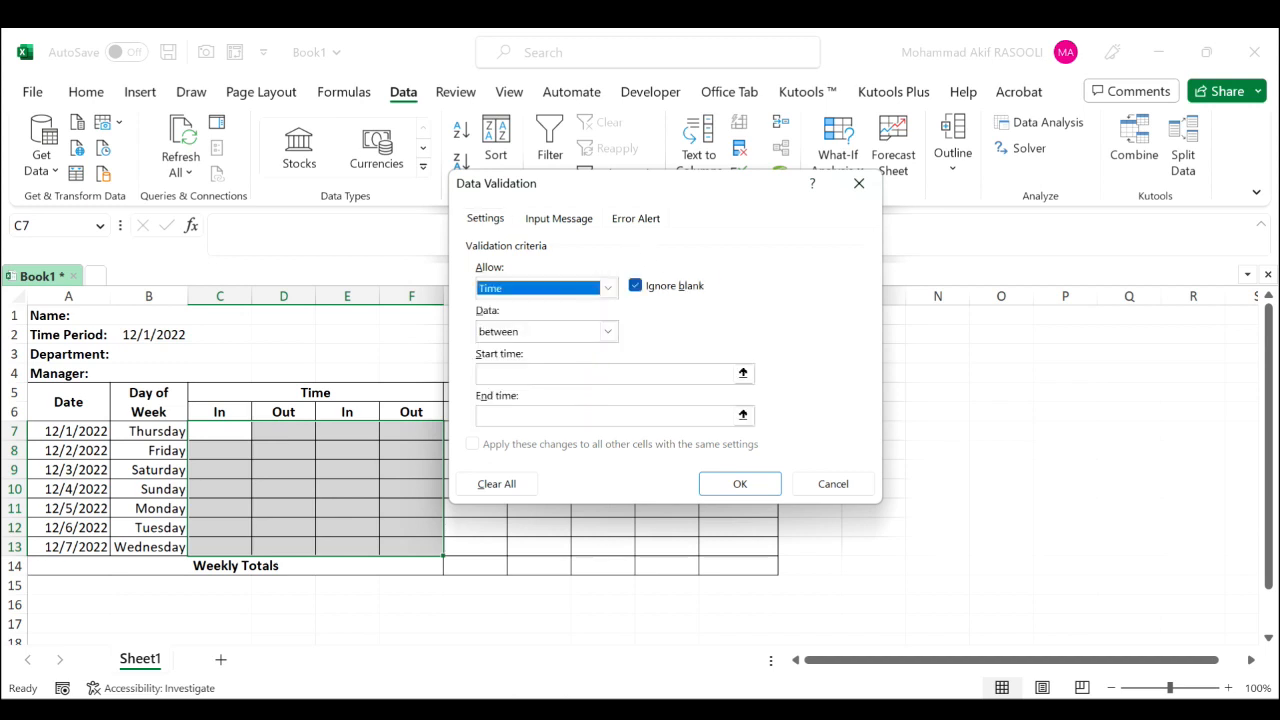
pyautogui.click(606, 334)
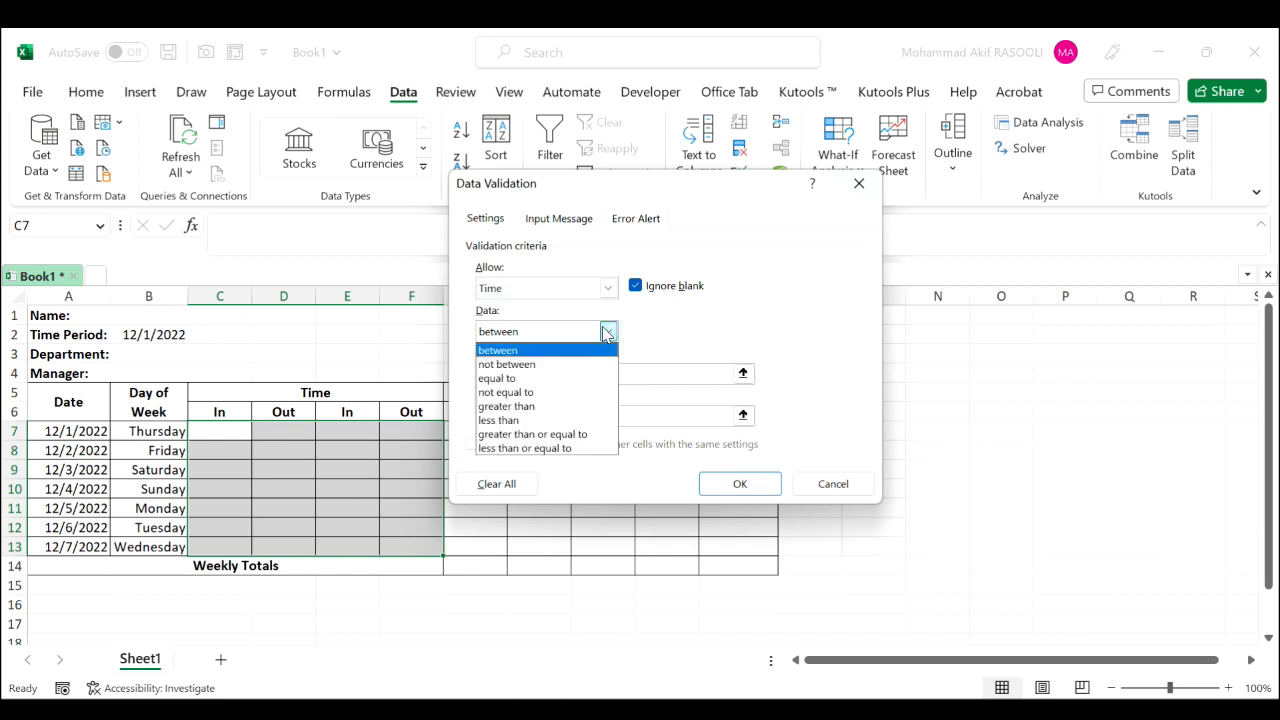
pyautogui.click(540, 352)
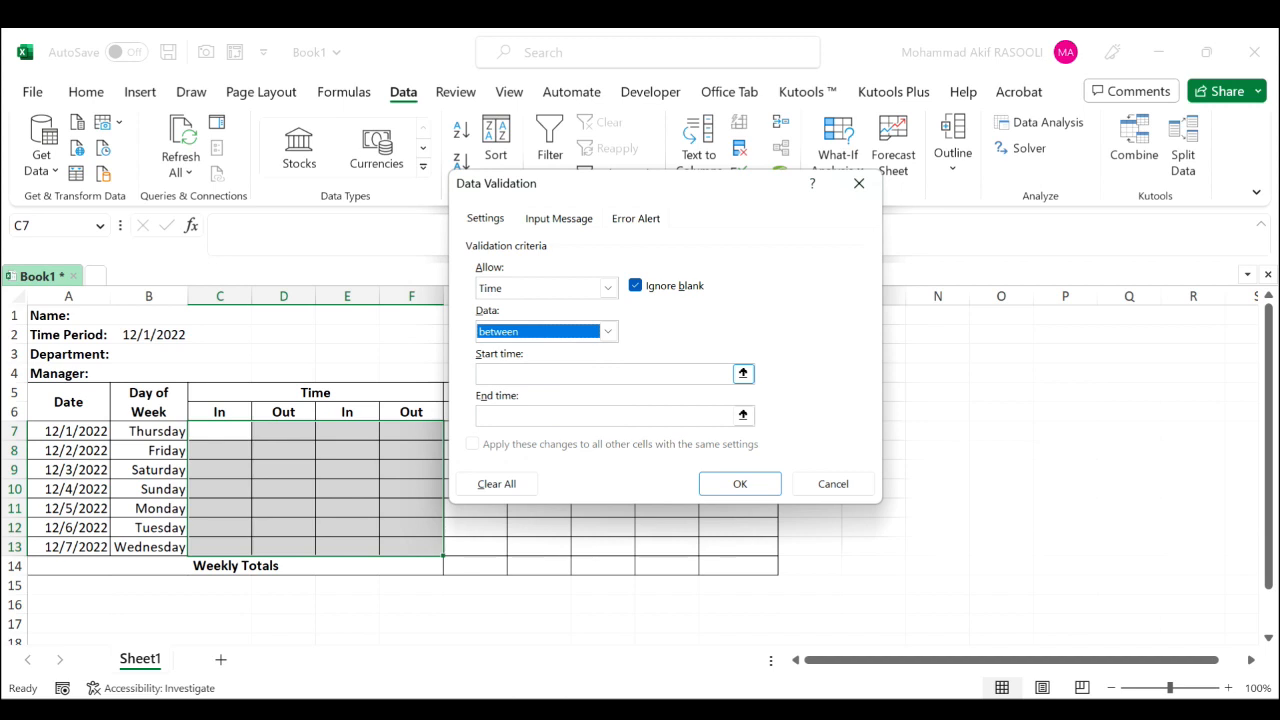
# - Set the validation start time to 0:00 and the end time to 23:59, and apply the rule
pyautogui.click(543, 374)
pyautogui.write('0')
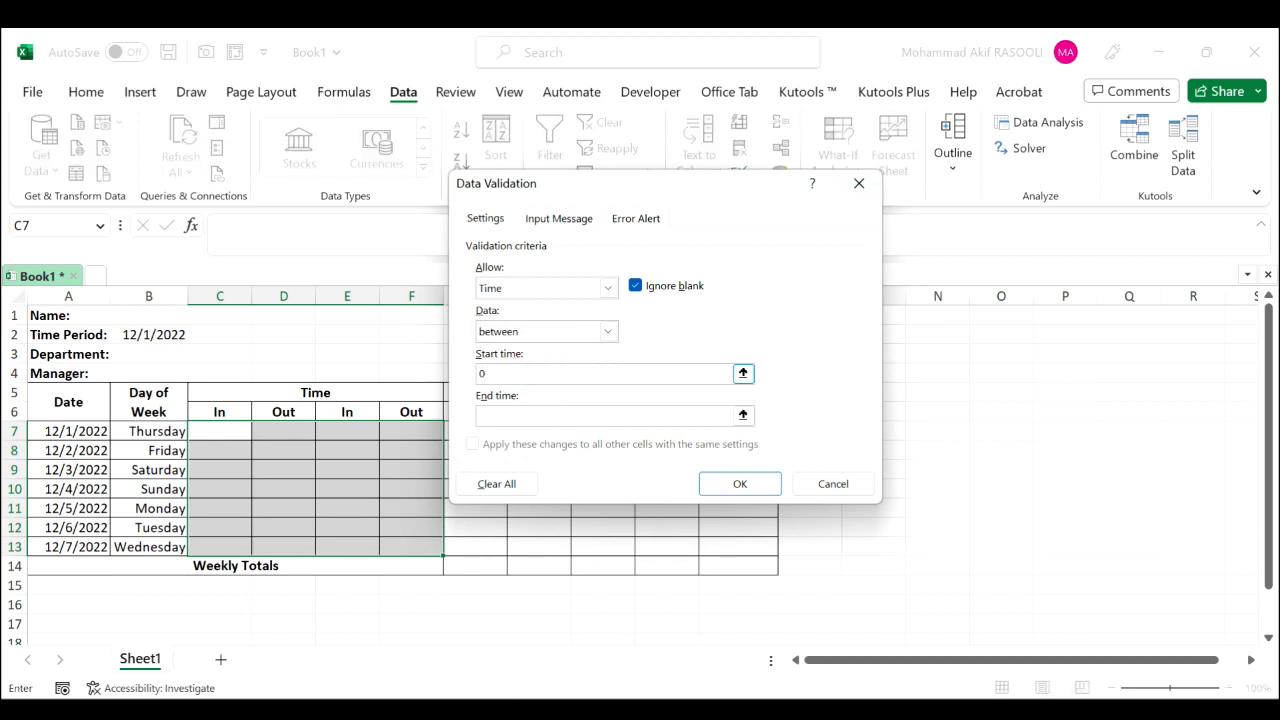
pyautogui.write(':00')
pyautogui.click(527, 414)
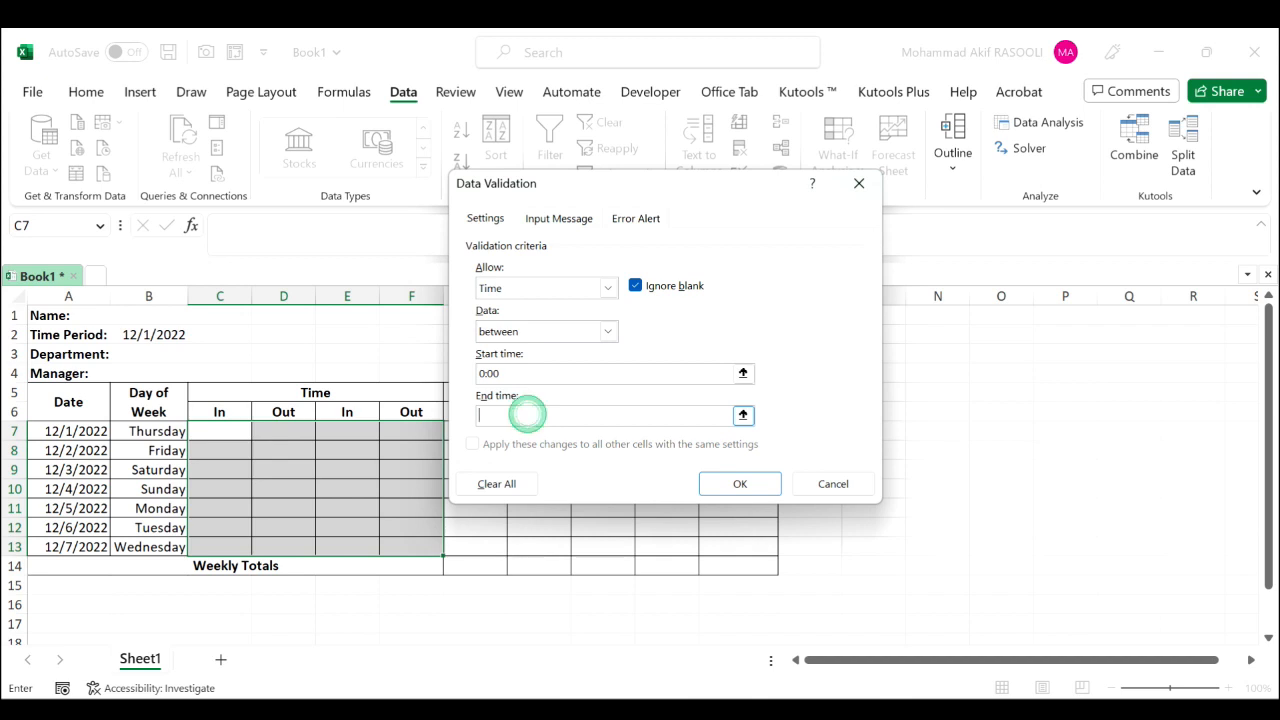
pyautogui.write('23')
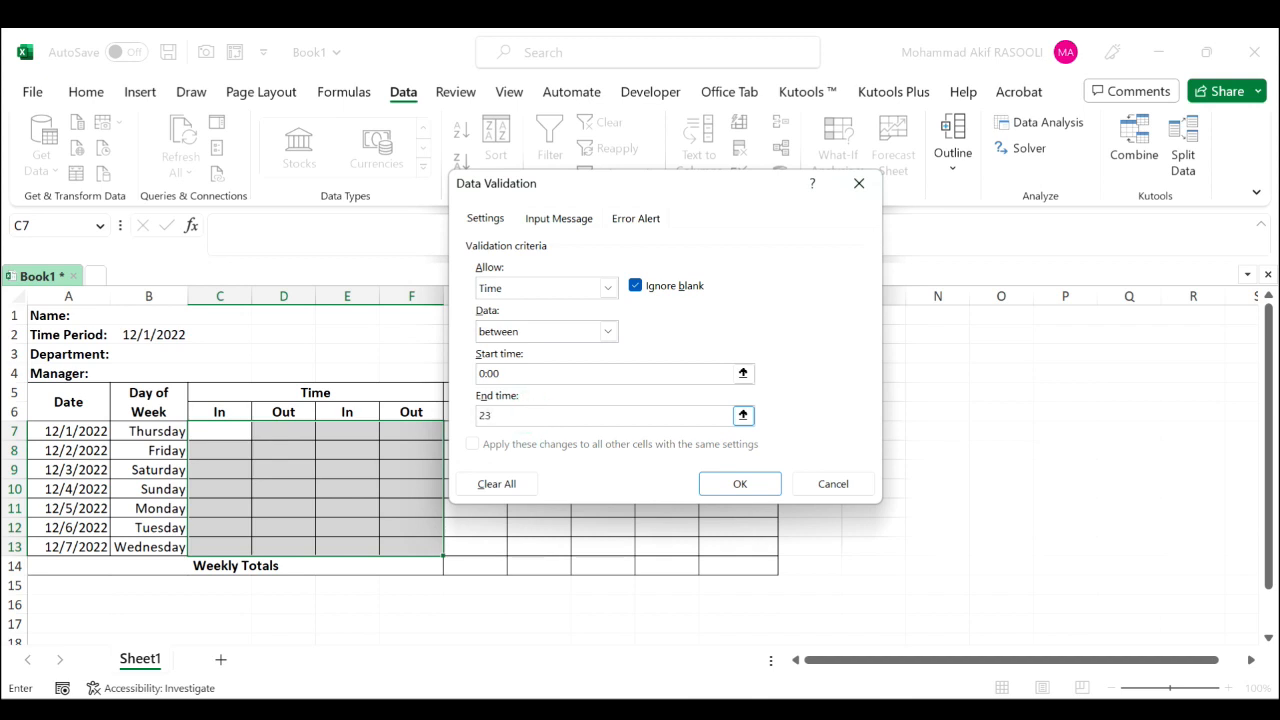
pyautogui.write('59')
pyautogui.click(740, 484)
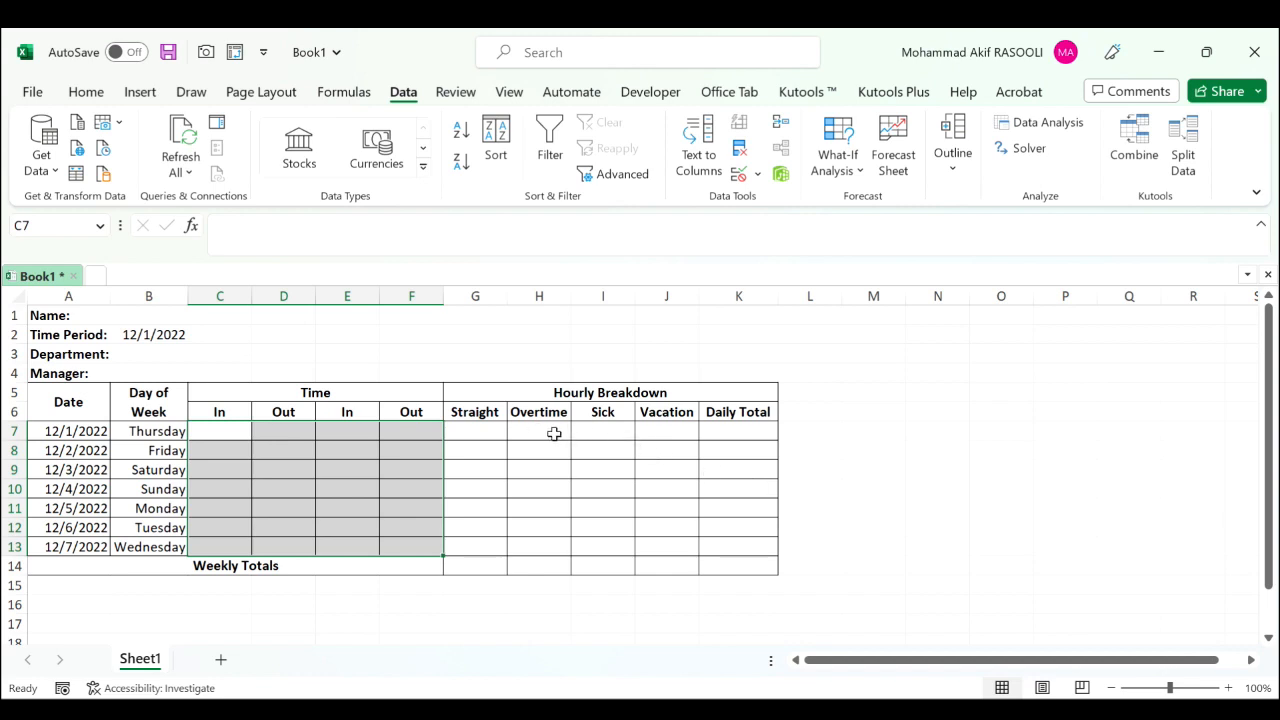
# - Start a data validation rule for the Sick and Vacation cells I7:J13 that allows Decimal values between two limits
pyautogui.click(609, 434)
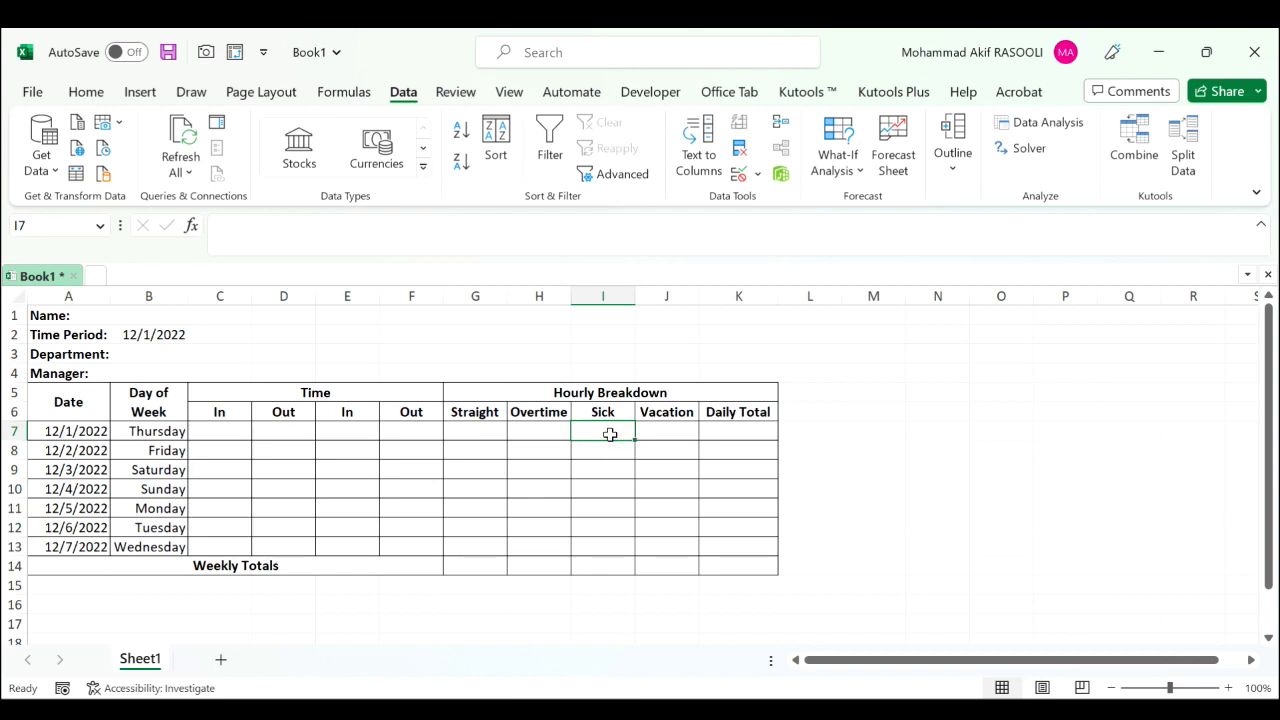
pyautogui.moveTo(609, 434); pyautogui.dragTo(655, 549)
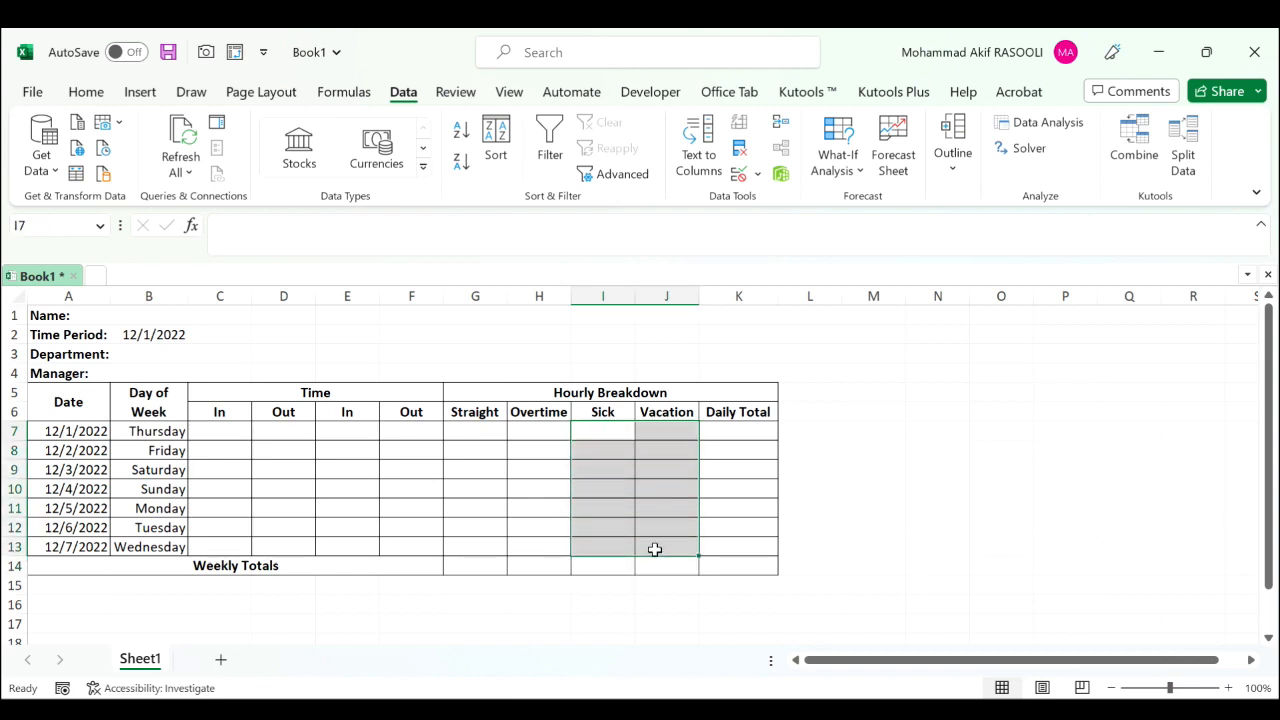
pyautogui.click(401, 91)
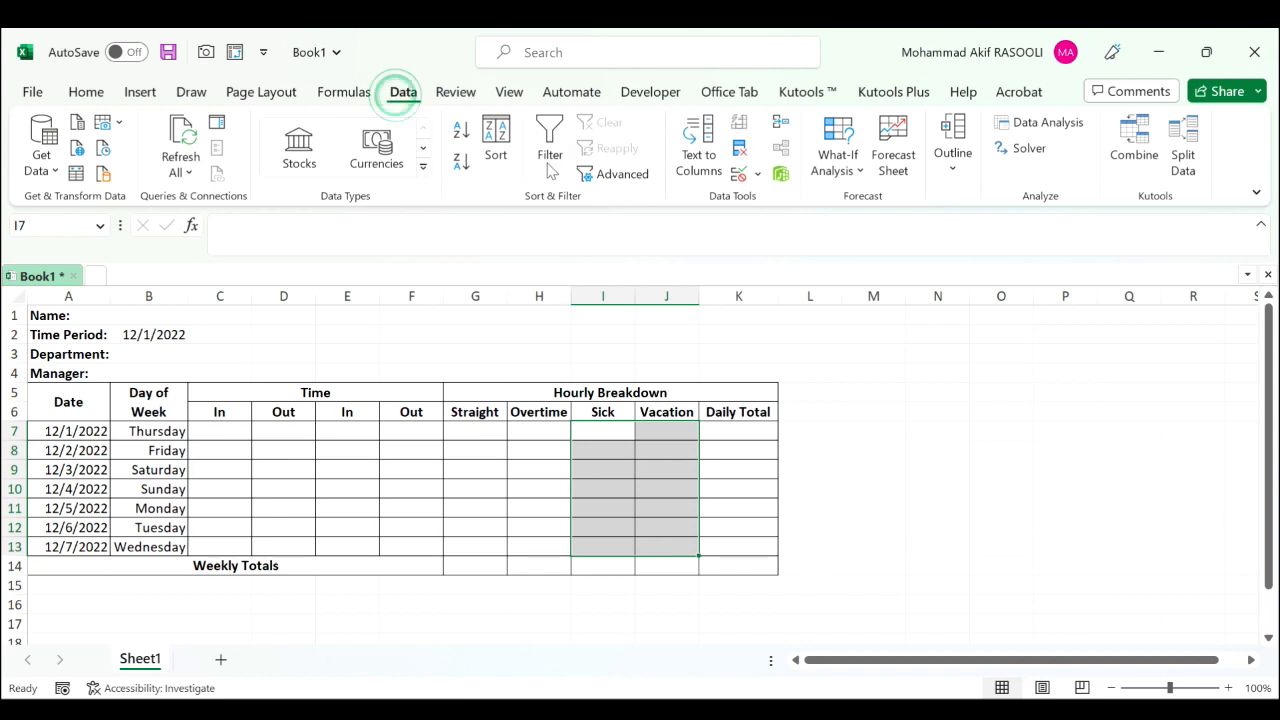
pyautogui.click(740, 180)
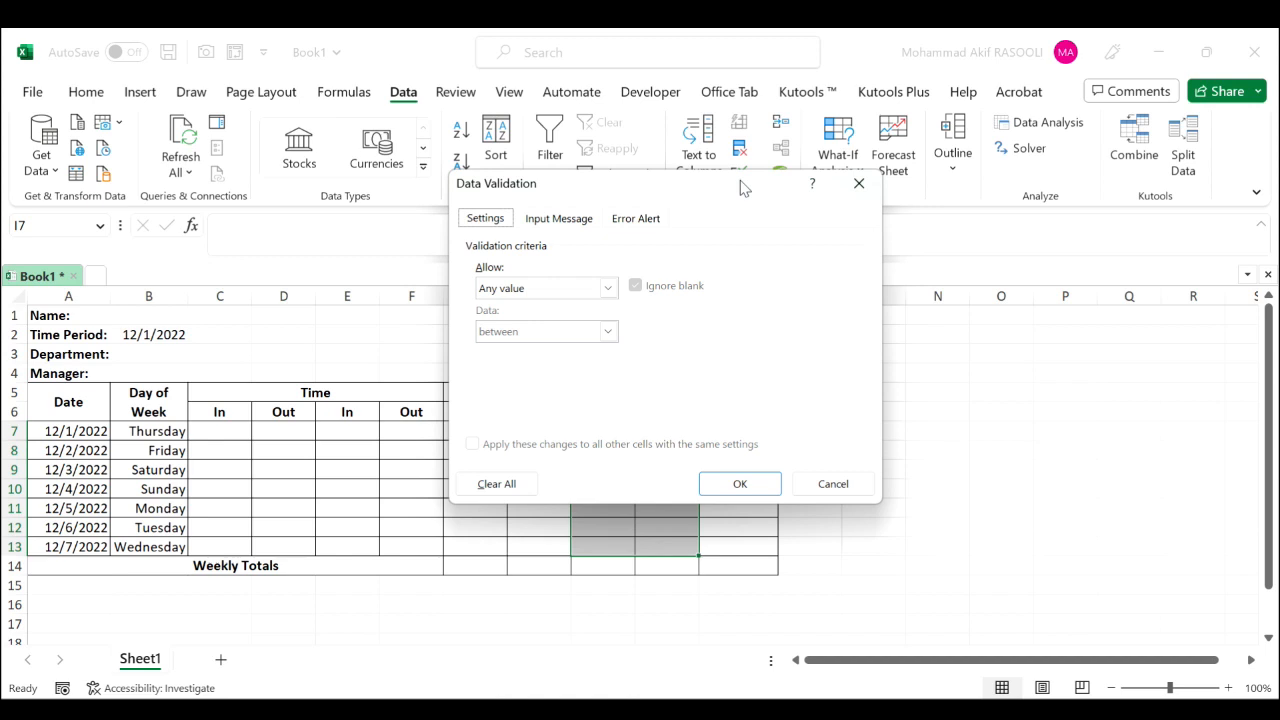
pyautogui.click(608, 288)
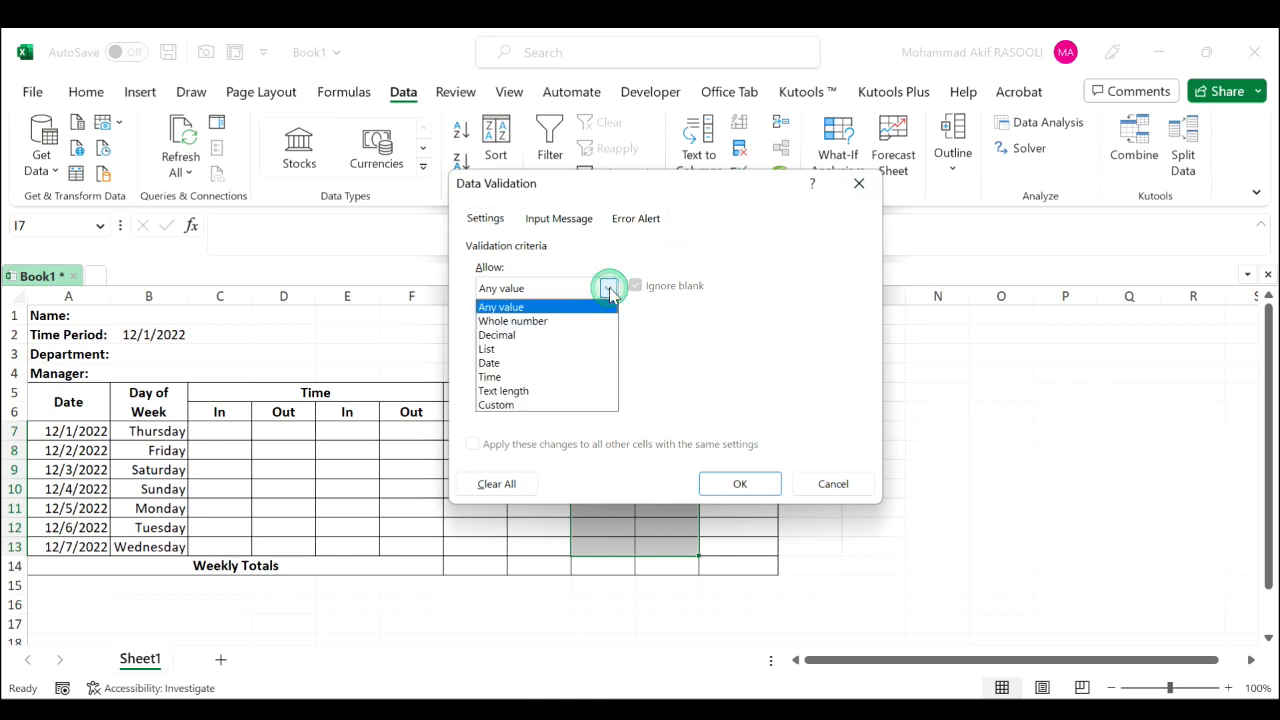
pyautogui.click(563, 336)
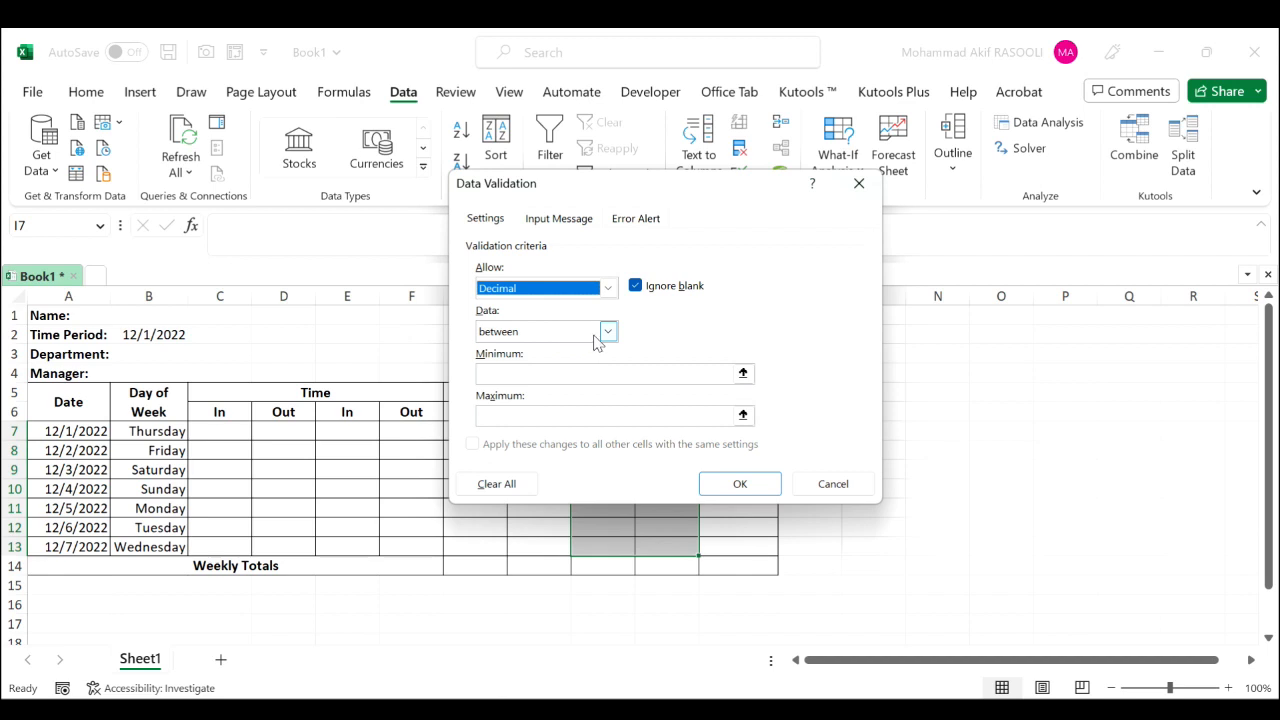
pyautogui.click(607, 332)
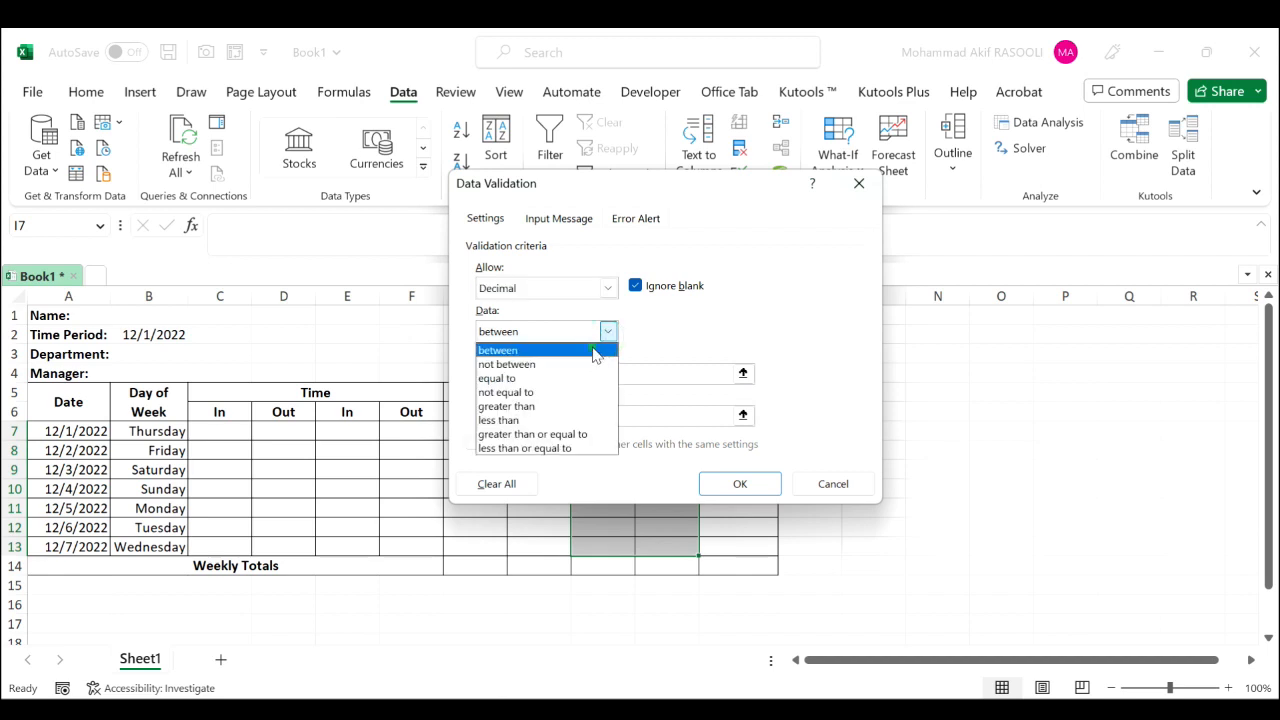
pyautogui.click(597, 352)
# - Set the validation minimum to 0 and the maximum to 8, and apply the rule
pyautogui.click(582, 374)
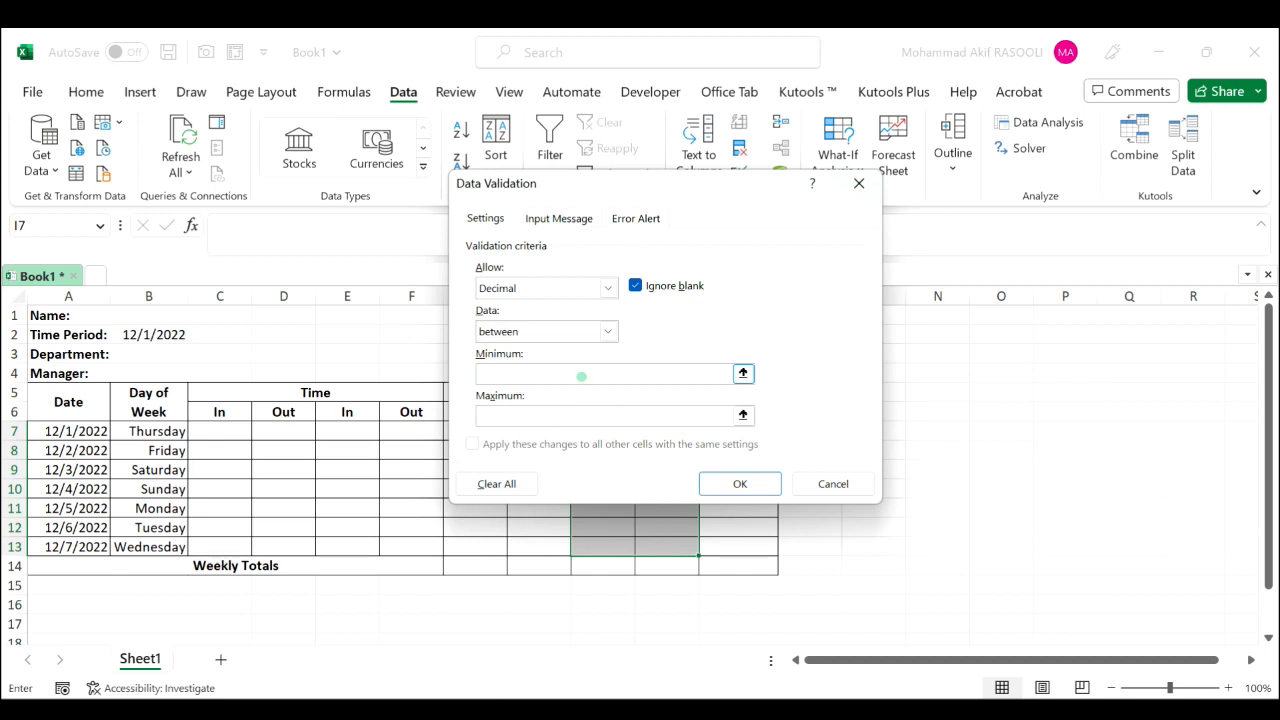
pyautogui.write('0')
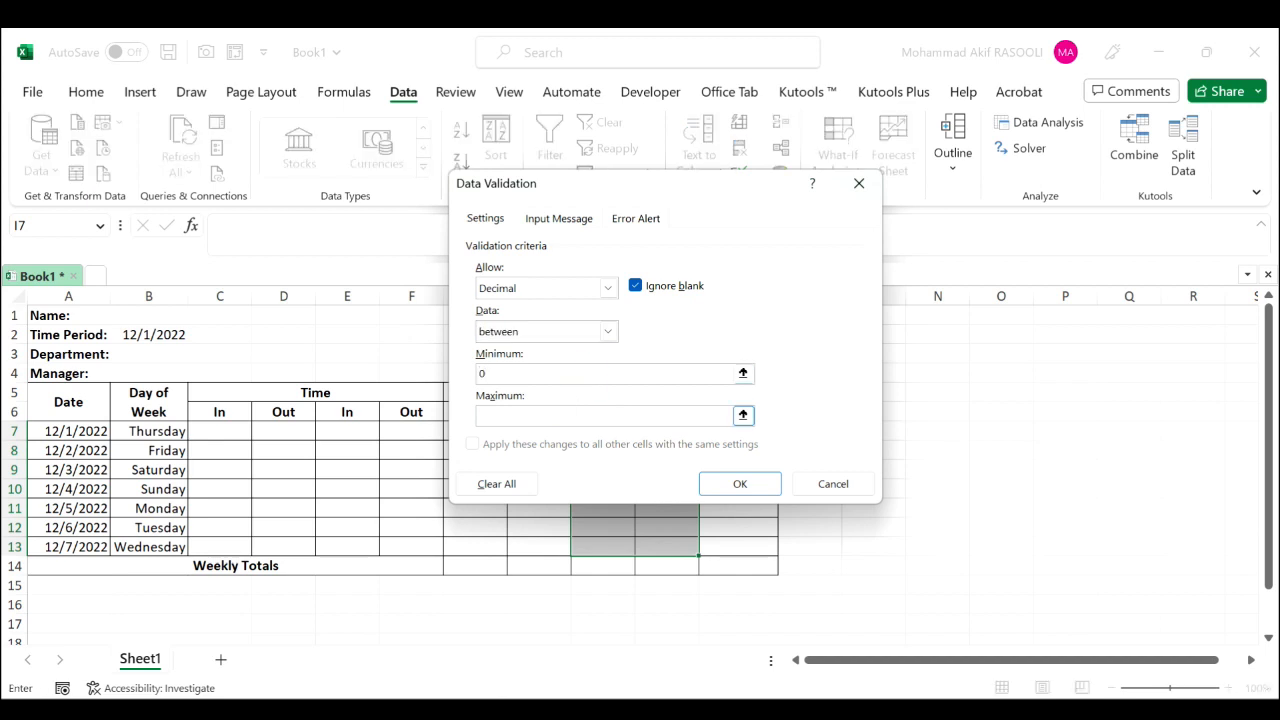
pyautogui.click(552, 420)
pyautogui.write('8')
pyautogui.click(767, 490)
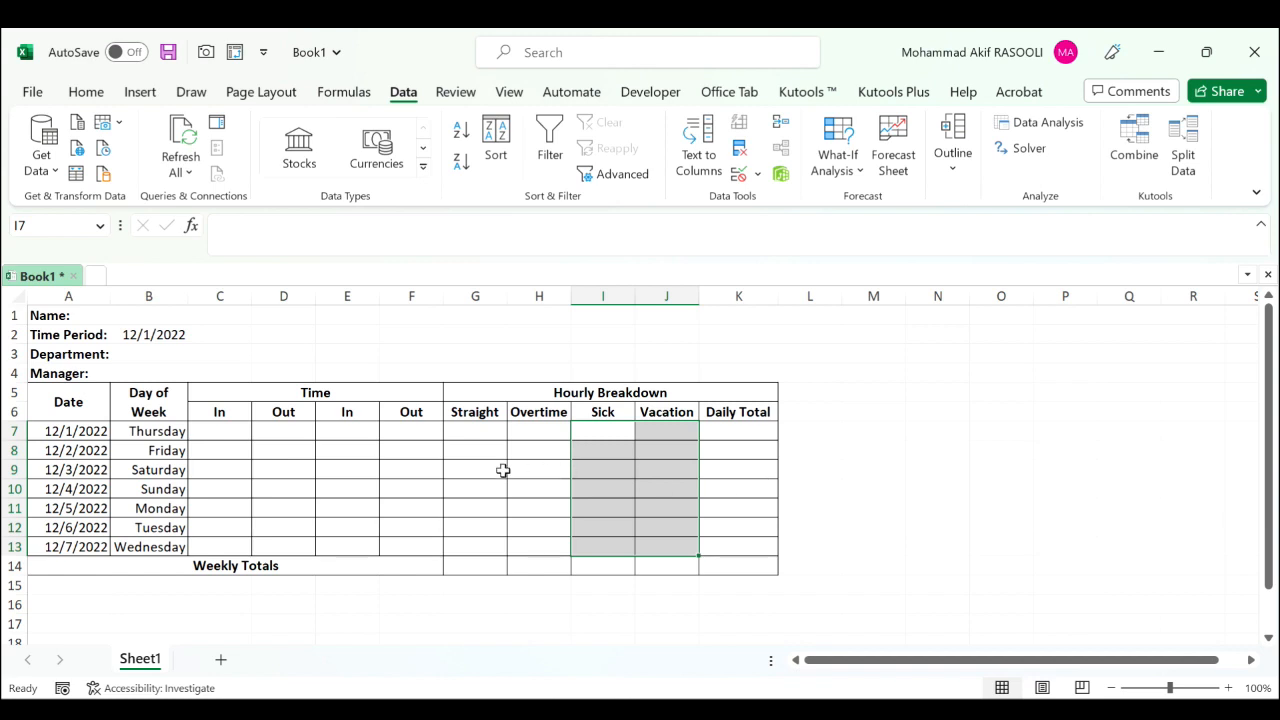
# - Begin an IF formula in the first Straight cell, G7, with the parenthesised time difference: =IF((D7-C7)
pyautogui.click(477, 435)
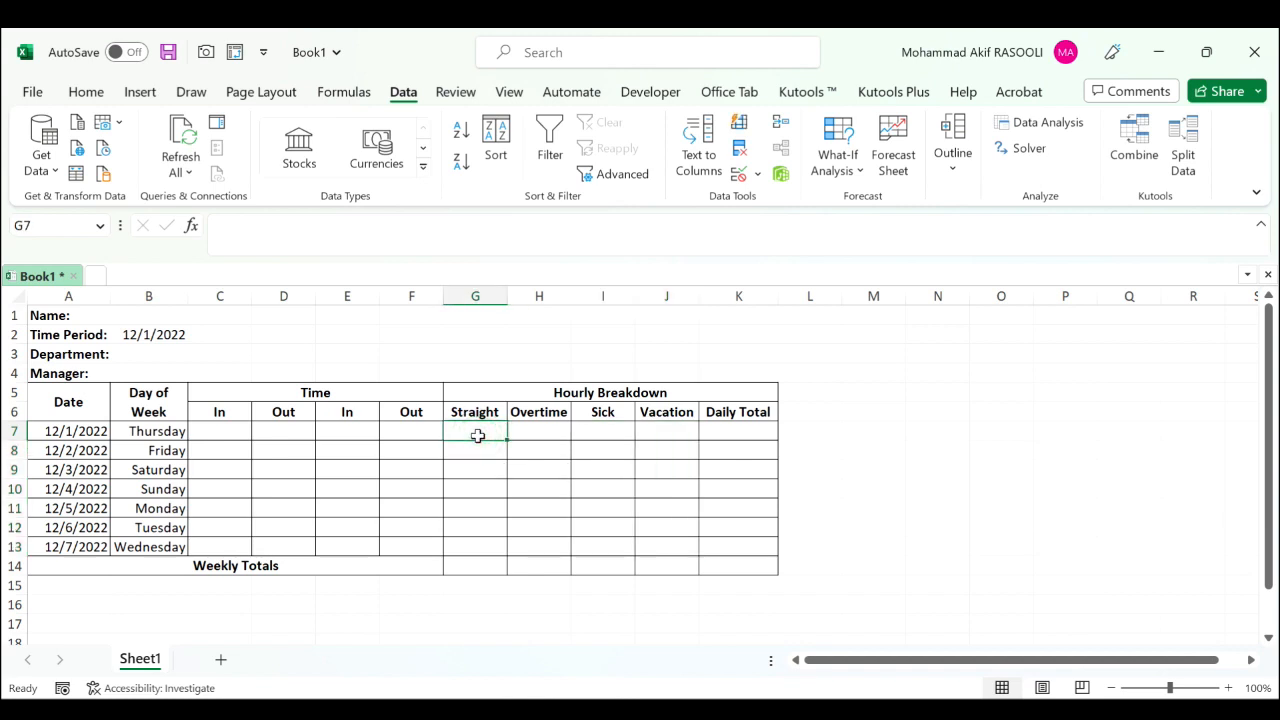
pyautogui.write('=if')
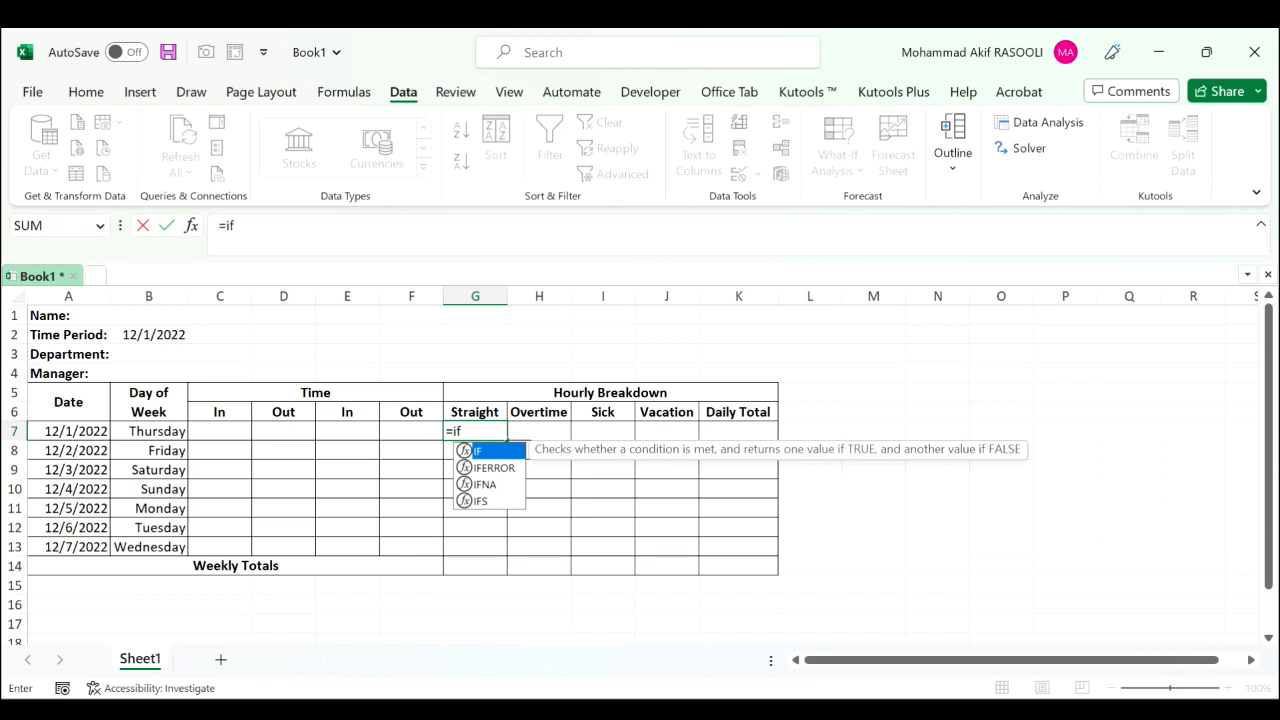
pyautogui.press('Tab')
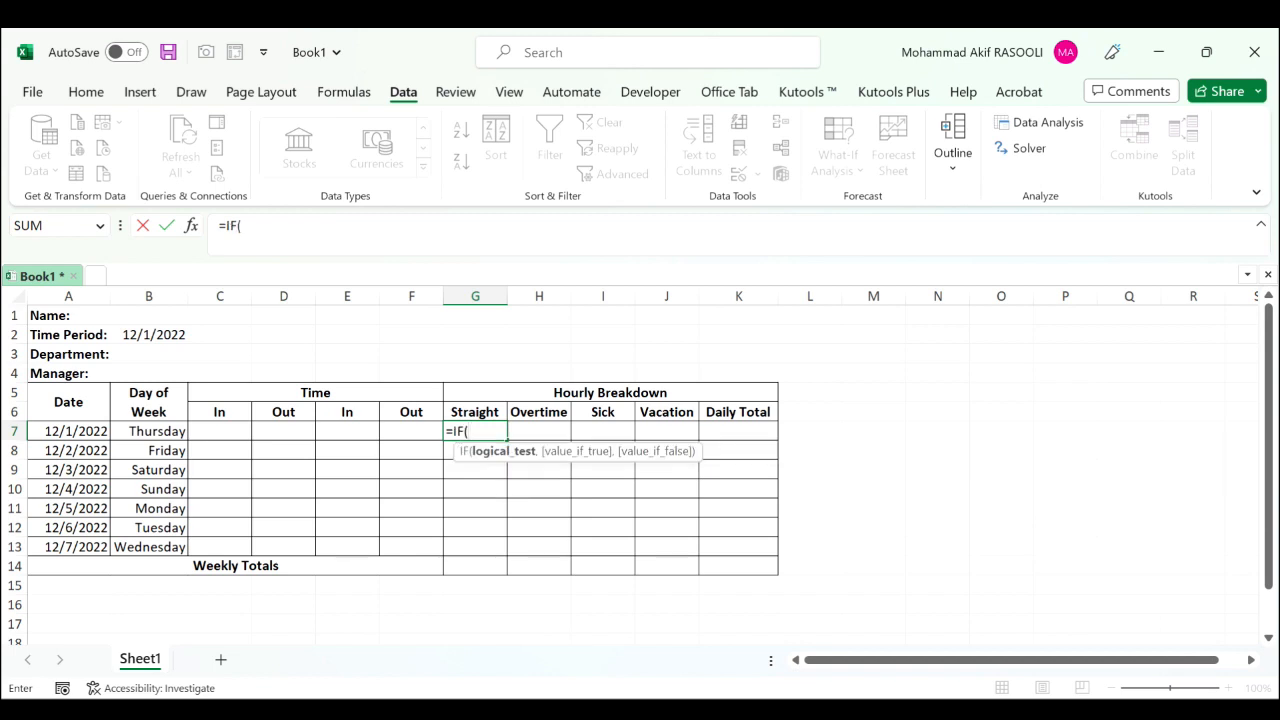
pyautogui.click(290, 430)
pyautogui.write('-')
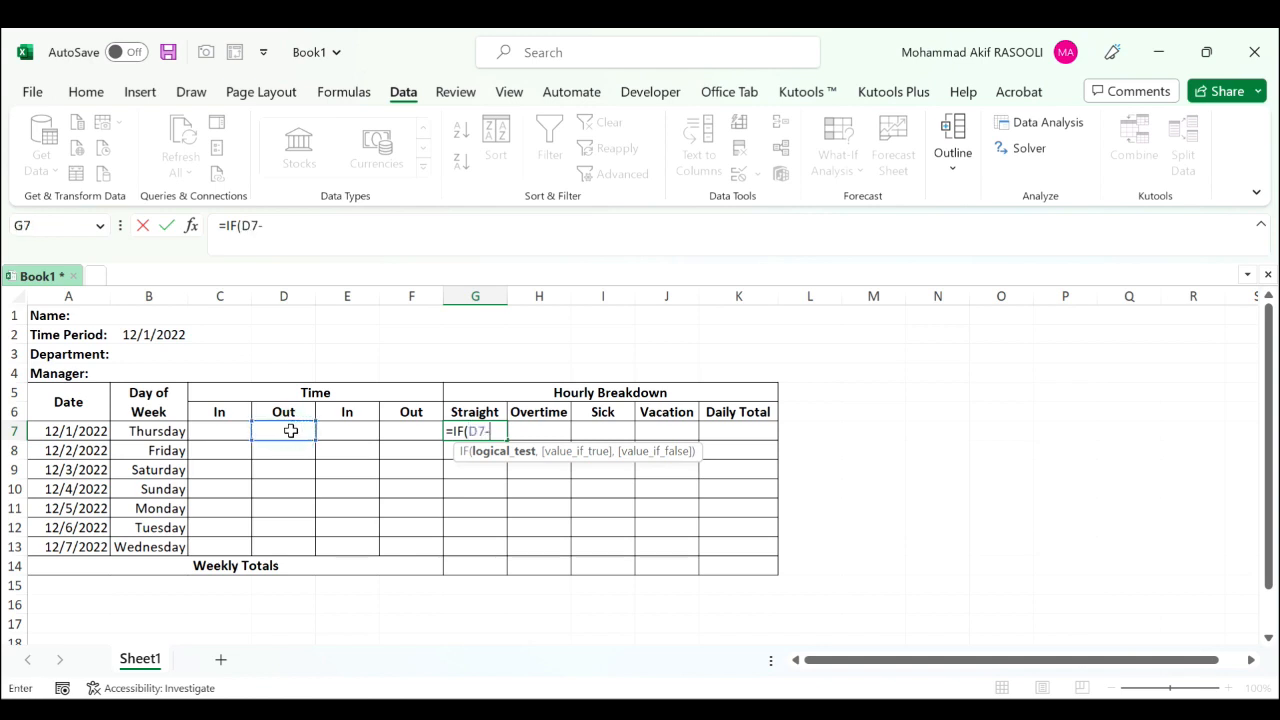
pyautogui.click(231, 428)
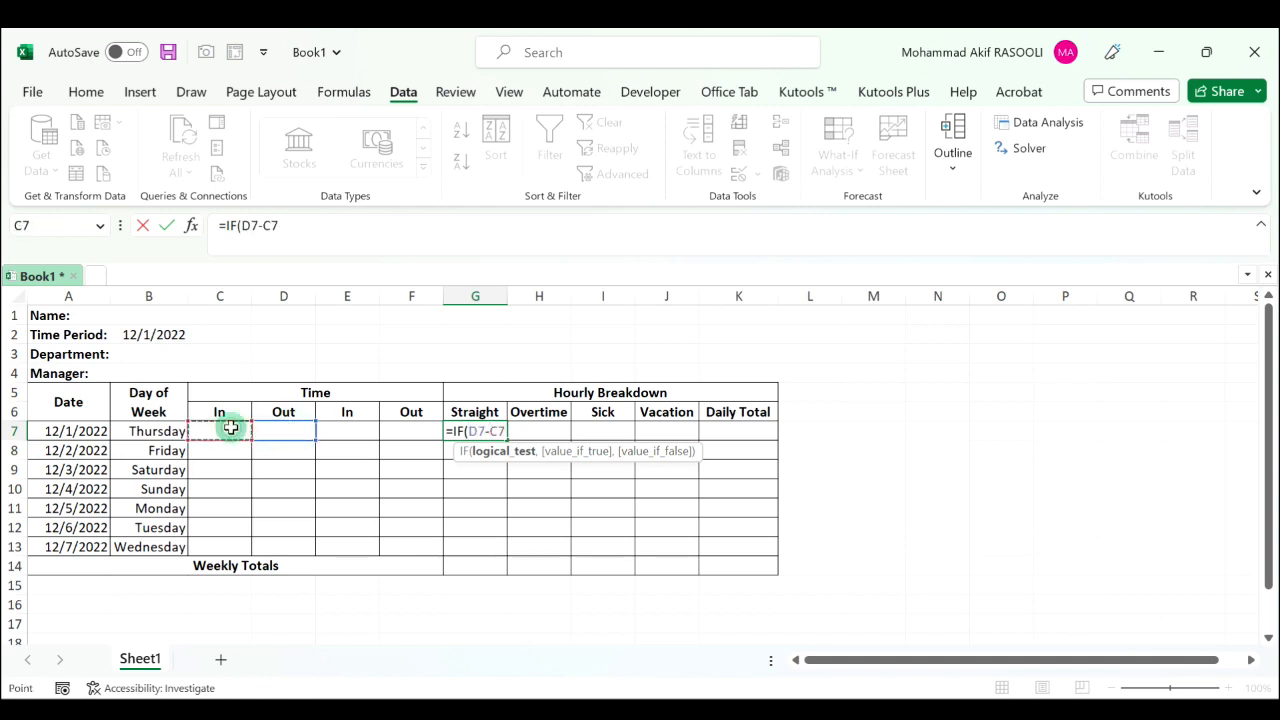
pyautogui.click(243, 226)
pyautogui.write('(')
pyautogui.click(292, 226)
pyautogui.write(')')
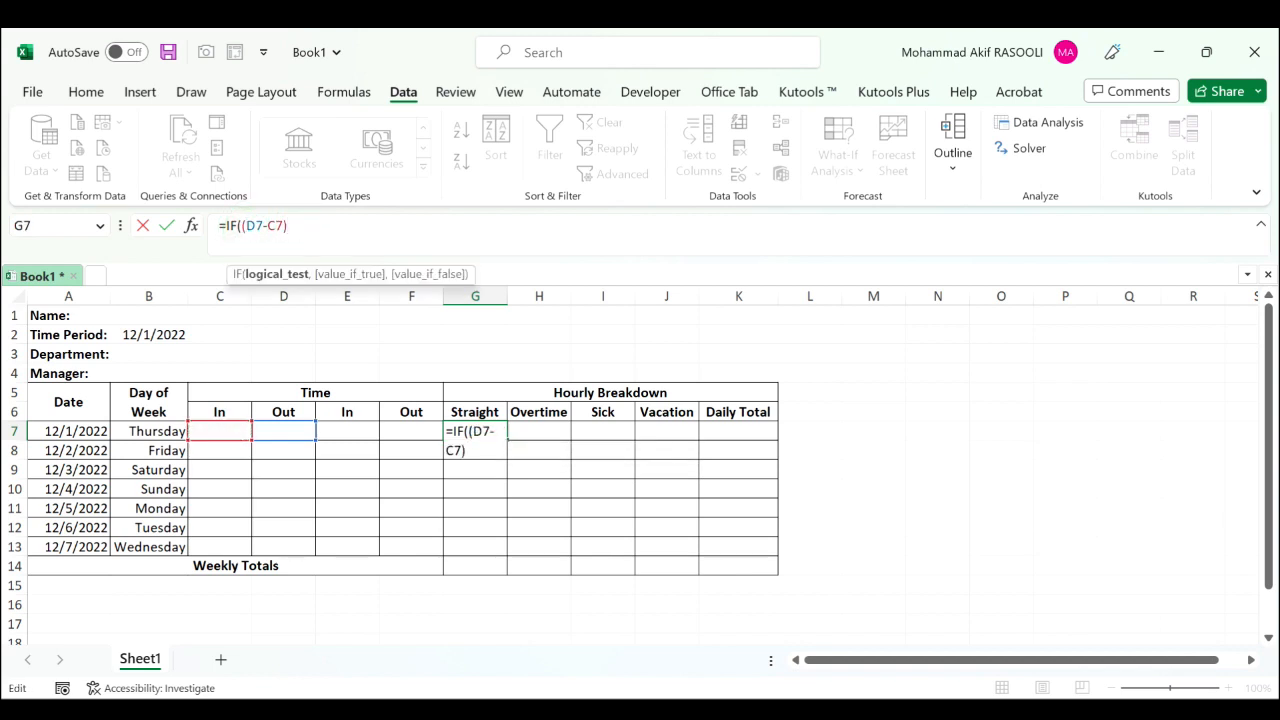
# - Add the second In/Out time difference, +(F7-E7), to the logical test of the G7 formula
pyautogui.write('+(')
pyautogui.click(414, 434)
pyautogui.write('-')
pyautogui.click(352, 431)
pyautogui.write(')')
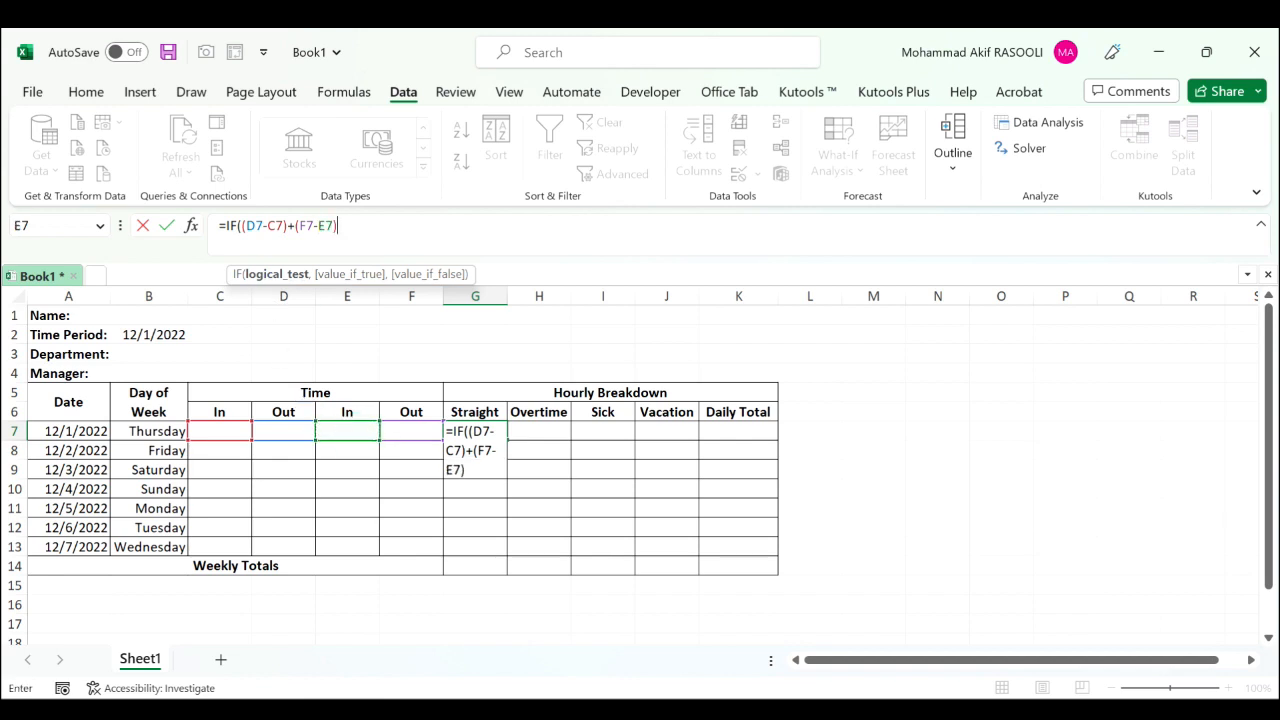
# - Enclose the summed differences in parentheses, complete the G7 test with *24>8, and enter 8 as the value if true
pyautogui.click(242, 225)
pyautogui.write('(')
pyautogui.click(358, 227)
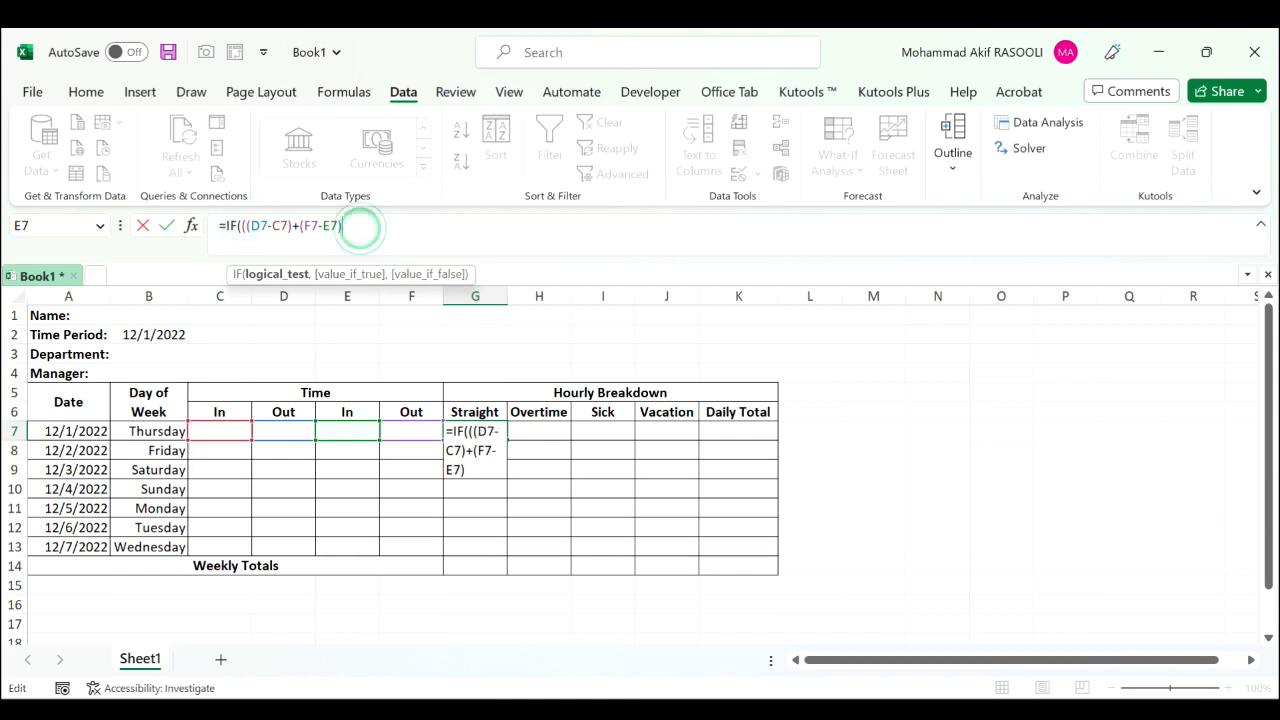
pyautogui.write(')')
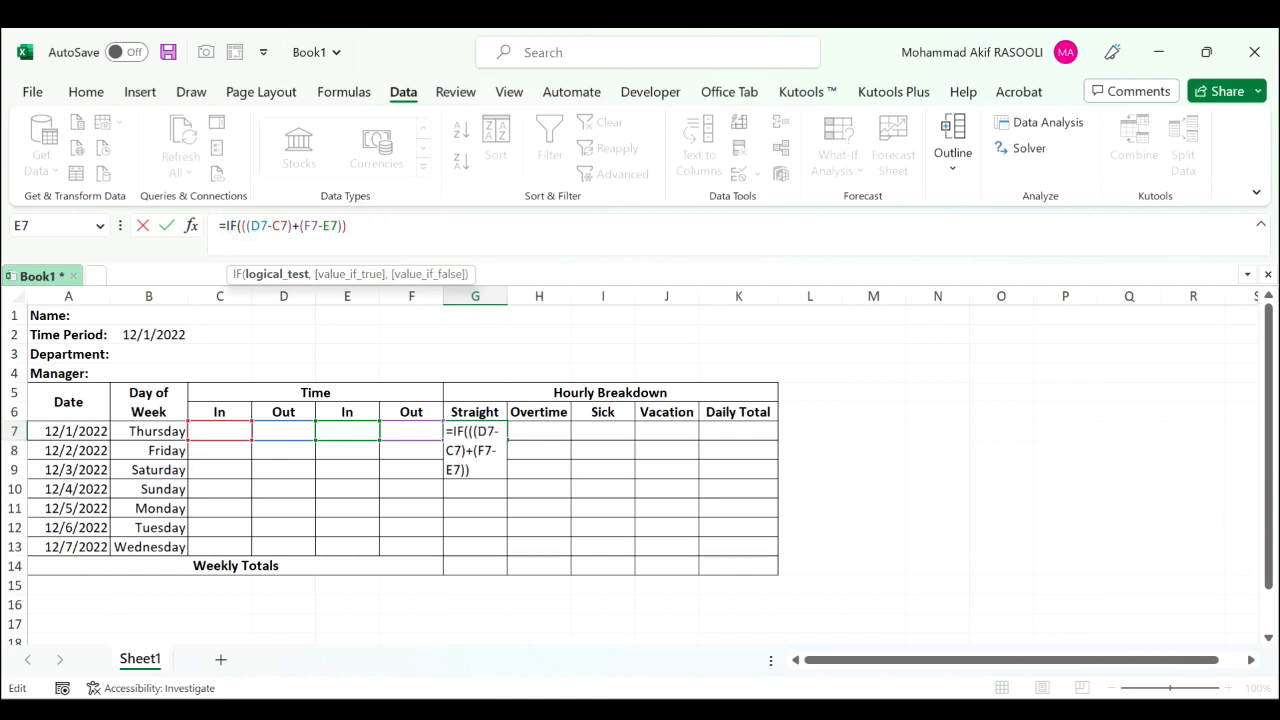
pyautogui.write('*24>8,')
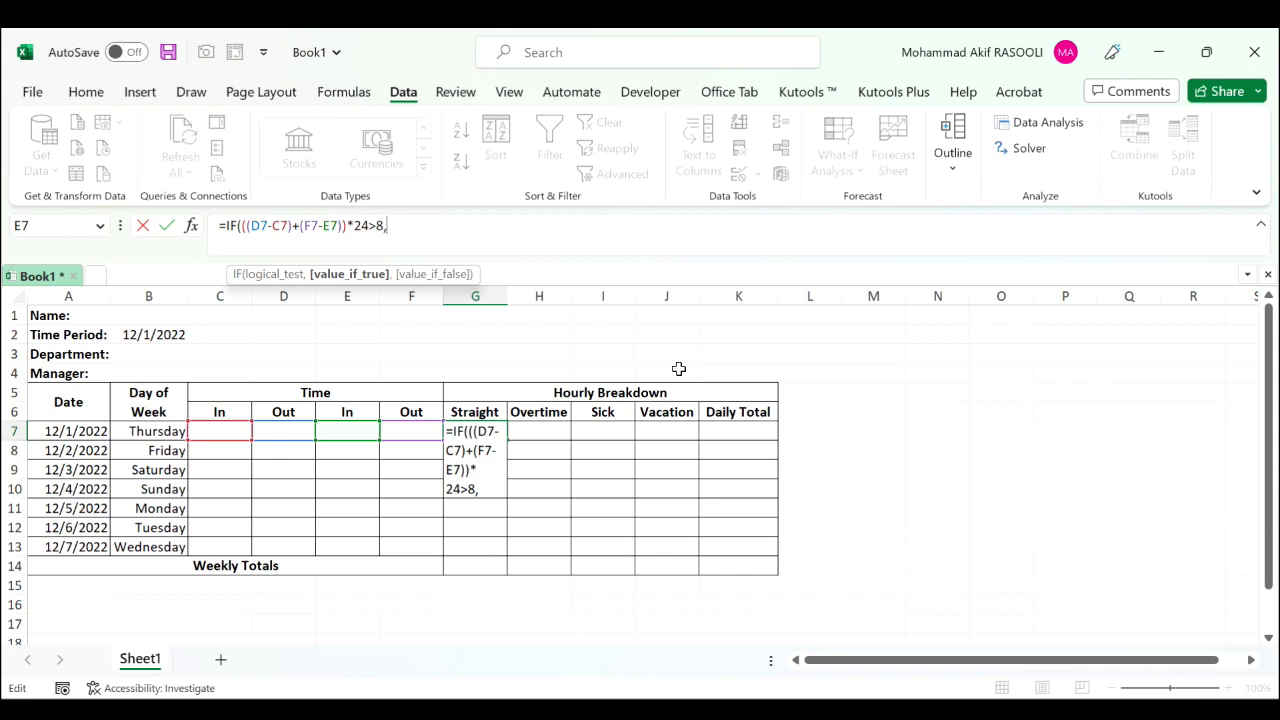
pyautogui.write('8,')
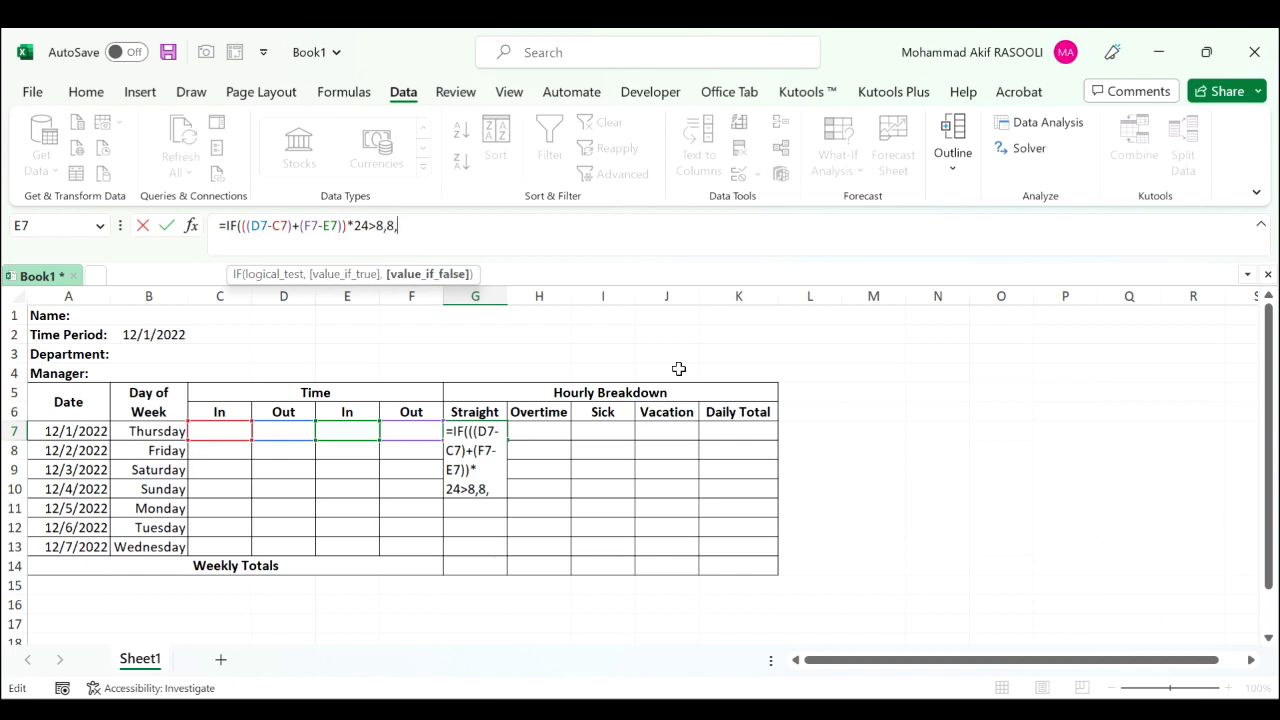
# - Complete the G7 IF formula with ((D7-C7)+(F7-E7))*24 as the value if false
pyautogui.write('((')
pyautogui.click(271, 432)
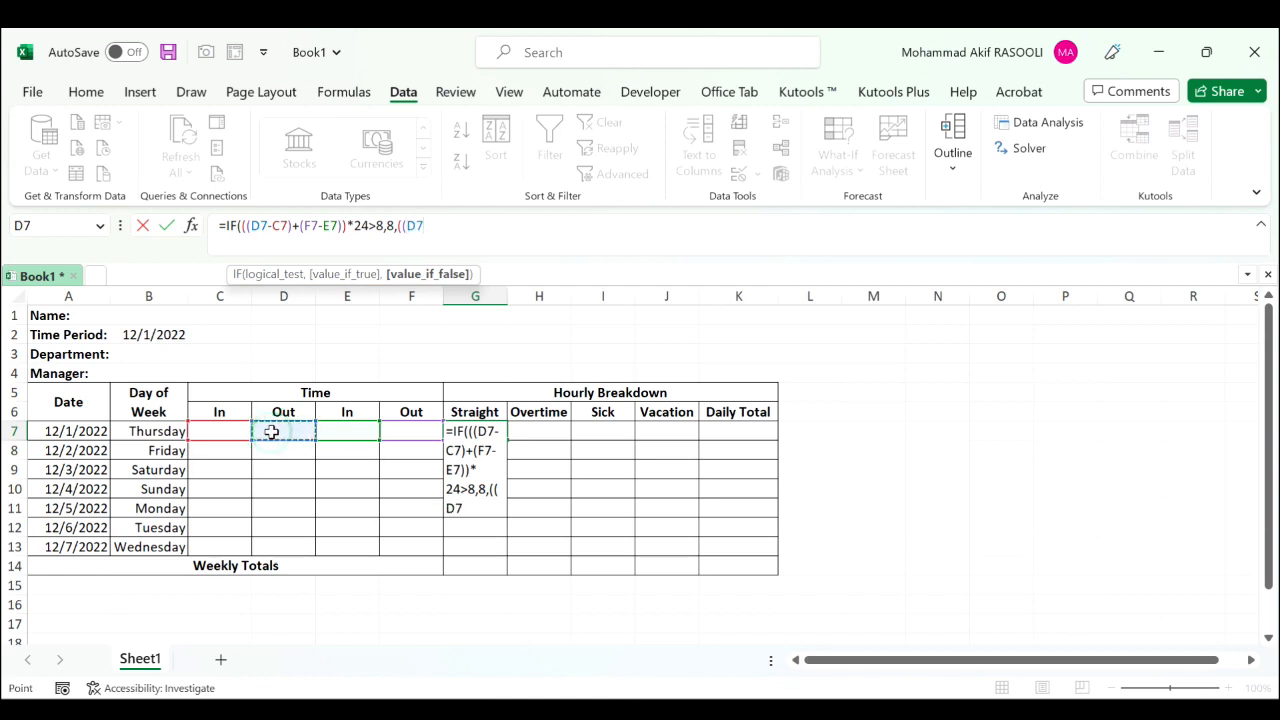
pyautogui.write('-')
pyautogui.click(219, 431)
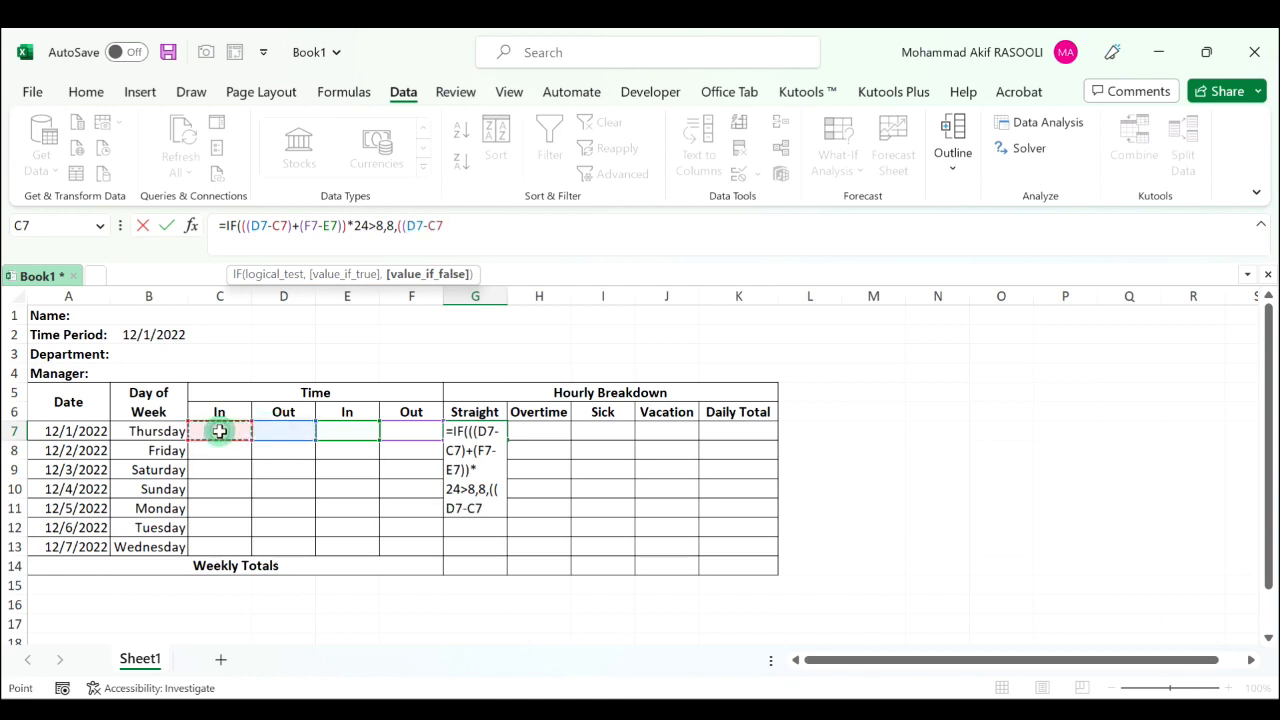
pyautogui.write(')')
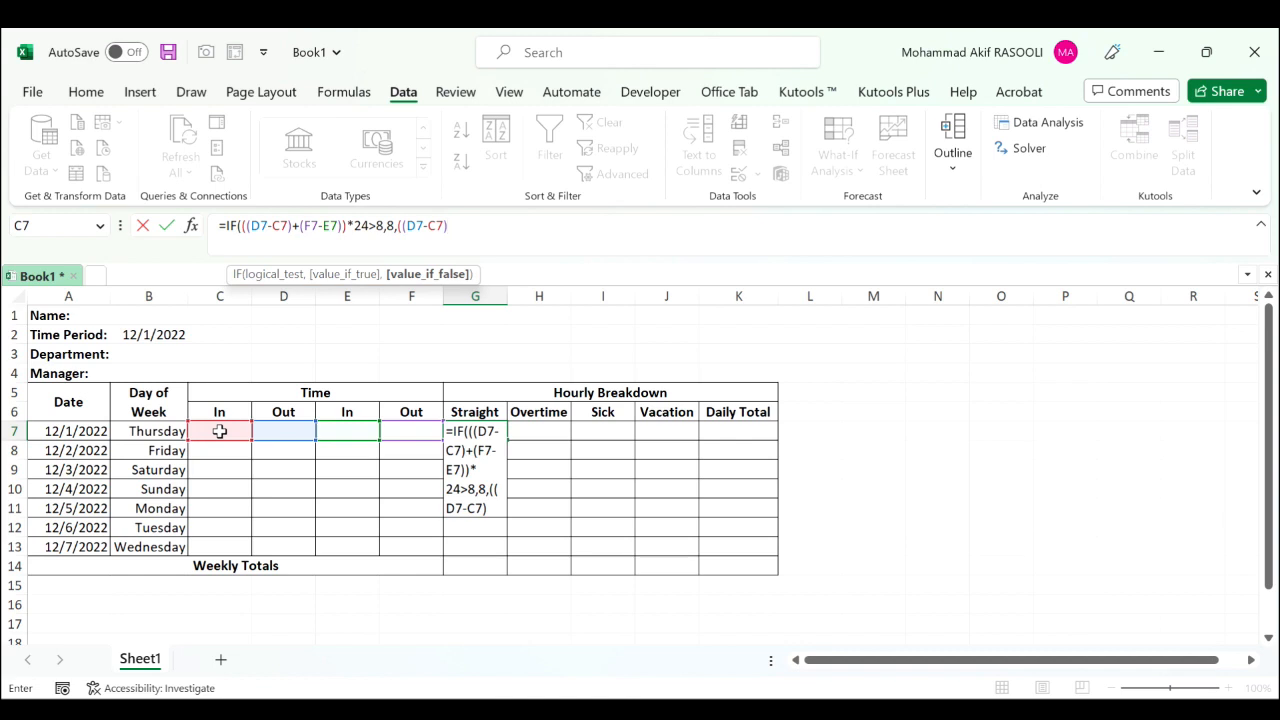
pyautogui.write('+(')
pyautogui.click(403, 431)
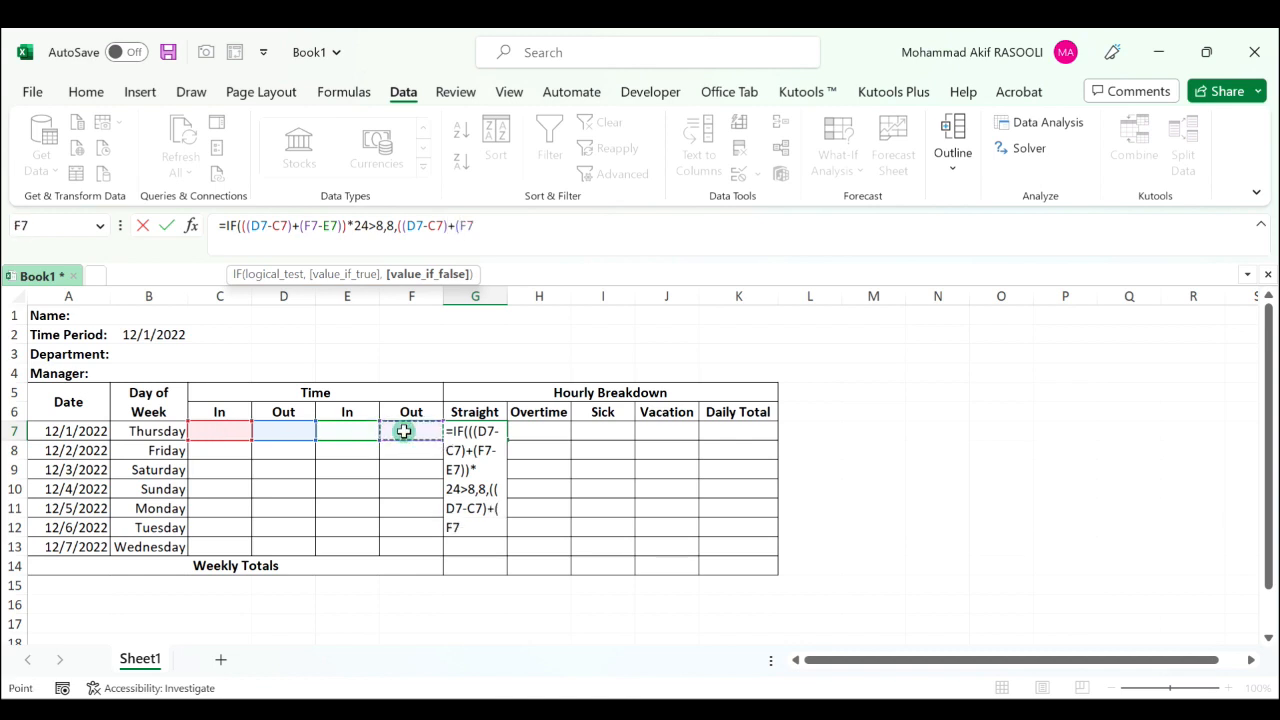
pyautogui.write('-')
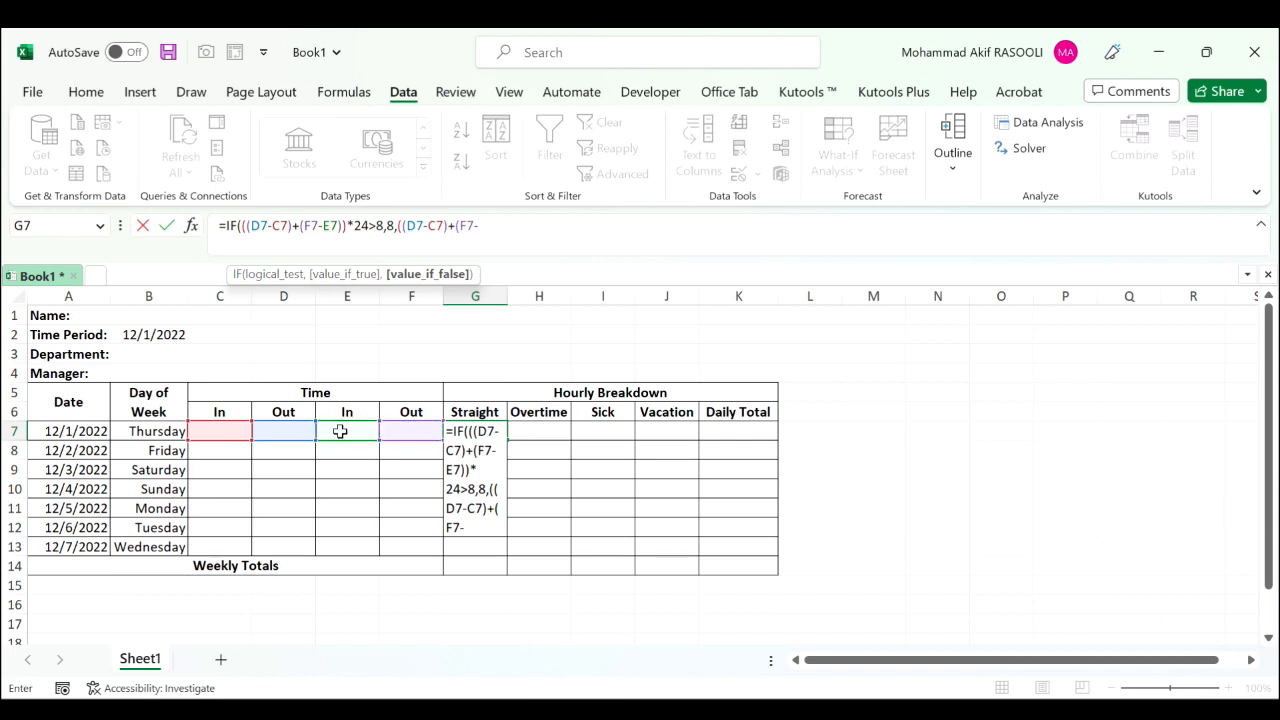
pyautogui.click(340, 431)
pyautogui.write('))')
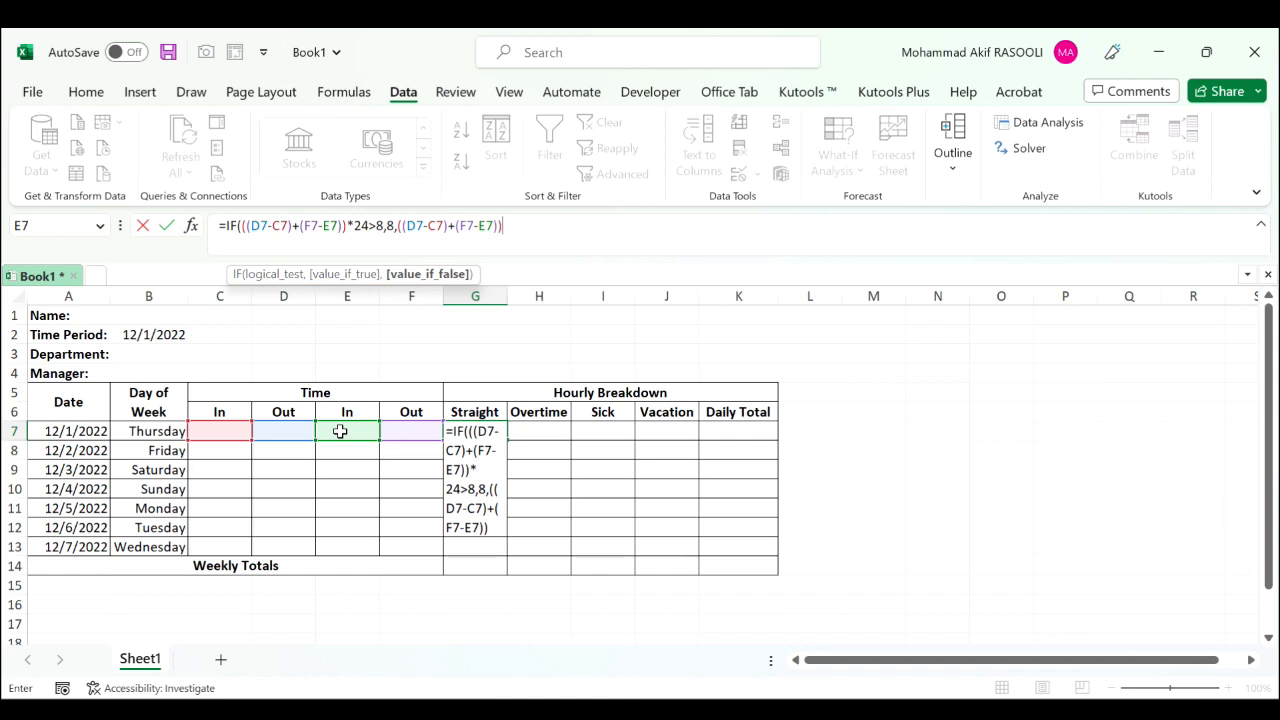
pyautogui.write('*24)')
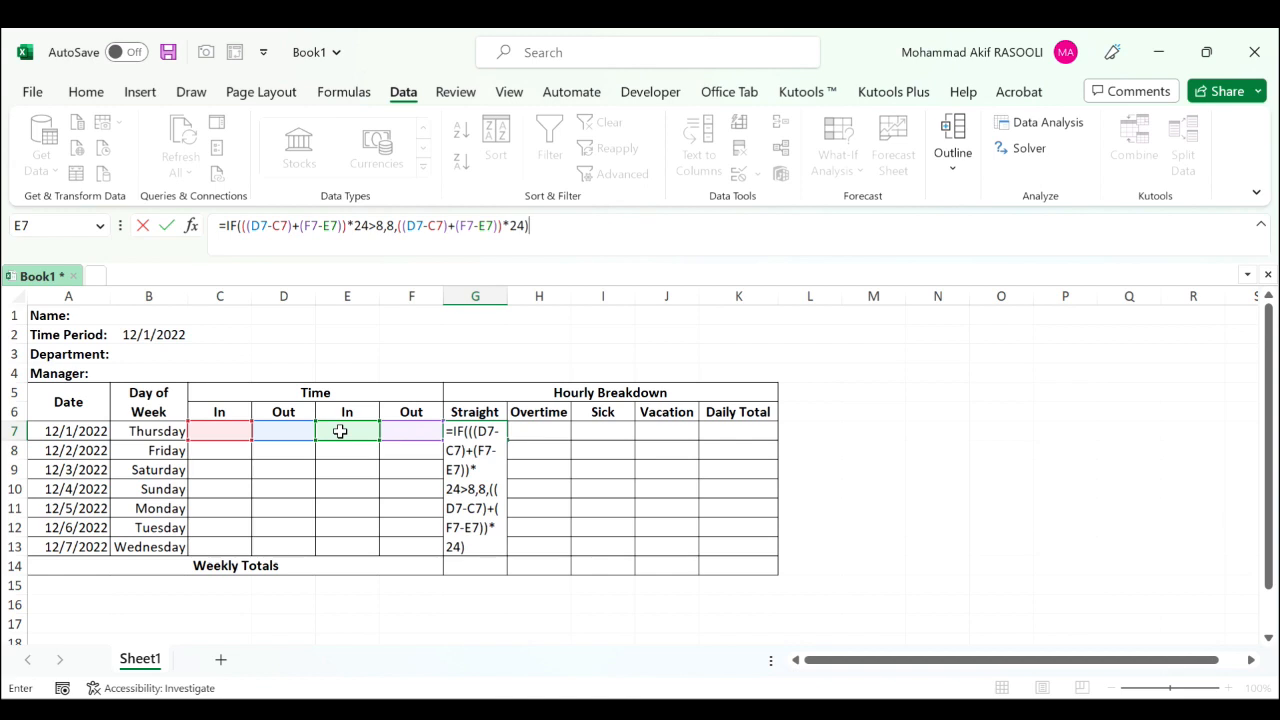
# - Commit the Straight formula in G7 and fill it down through G13
pyautogui.press('Return')
pyautogui.press('Up')
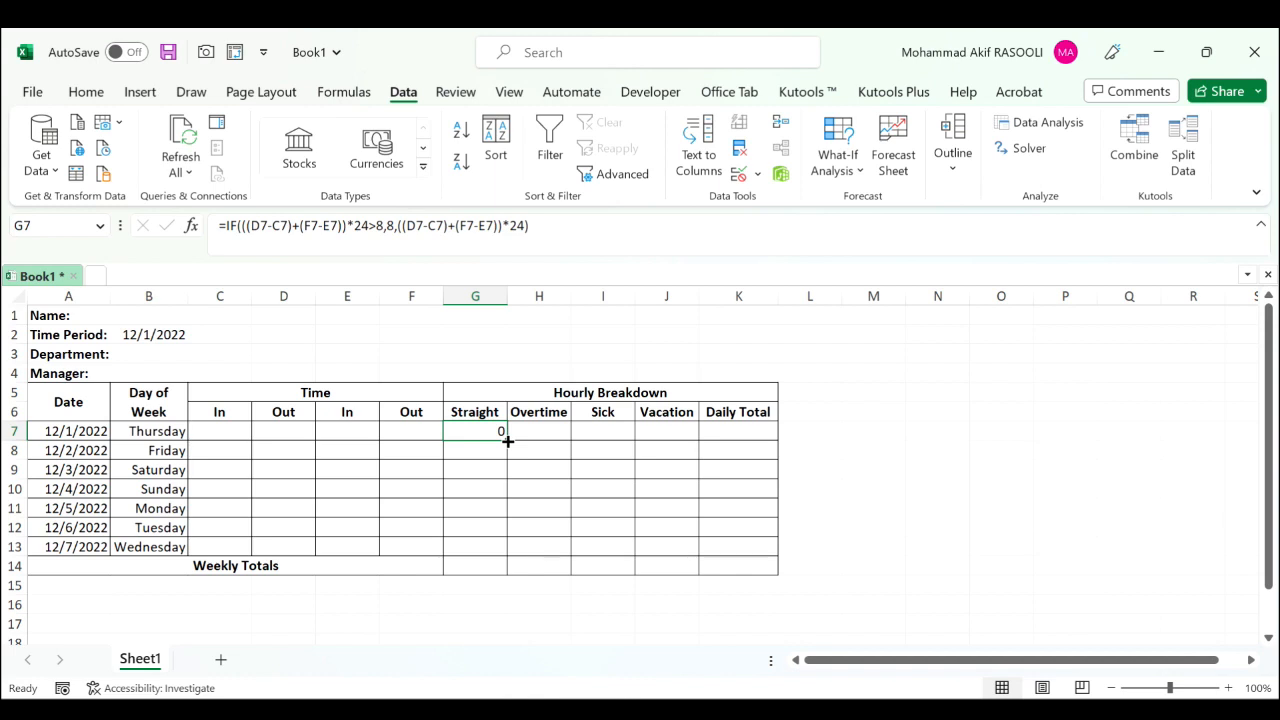
pyautogui.moveTo(507, 441); pyautogui.dragTo(507, 552)
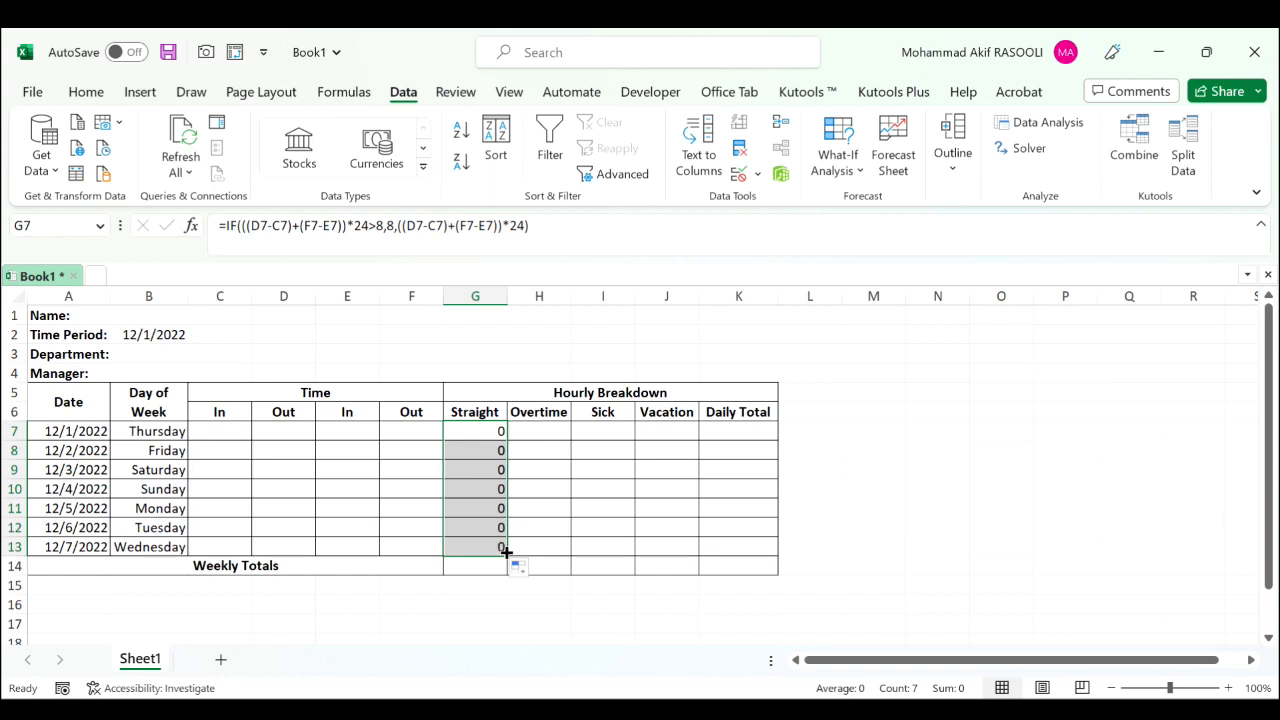
# - Begin an IF formula in the first Overtime cell, H7, with the first In/Out time difference: =IF(((D7-C7)+
pyautogui.click(537, 431)
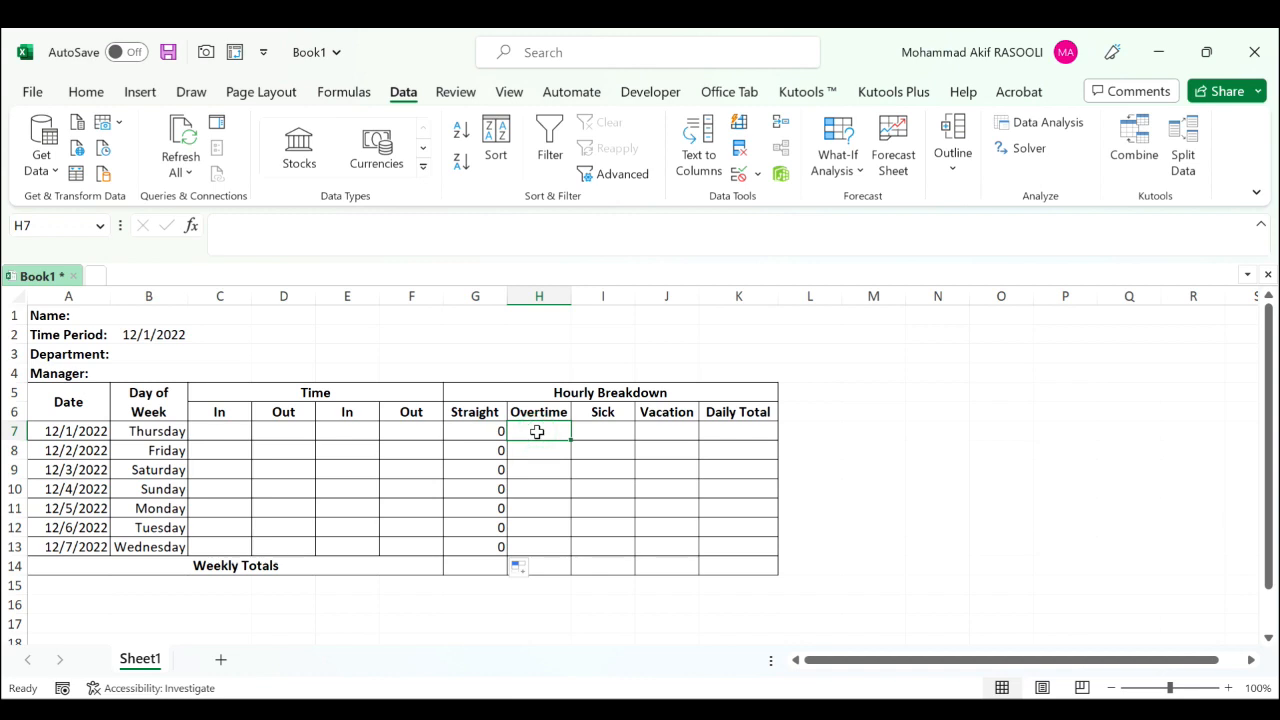
pyautogui.write('=if')
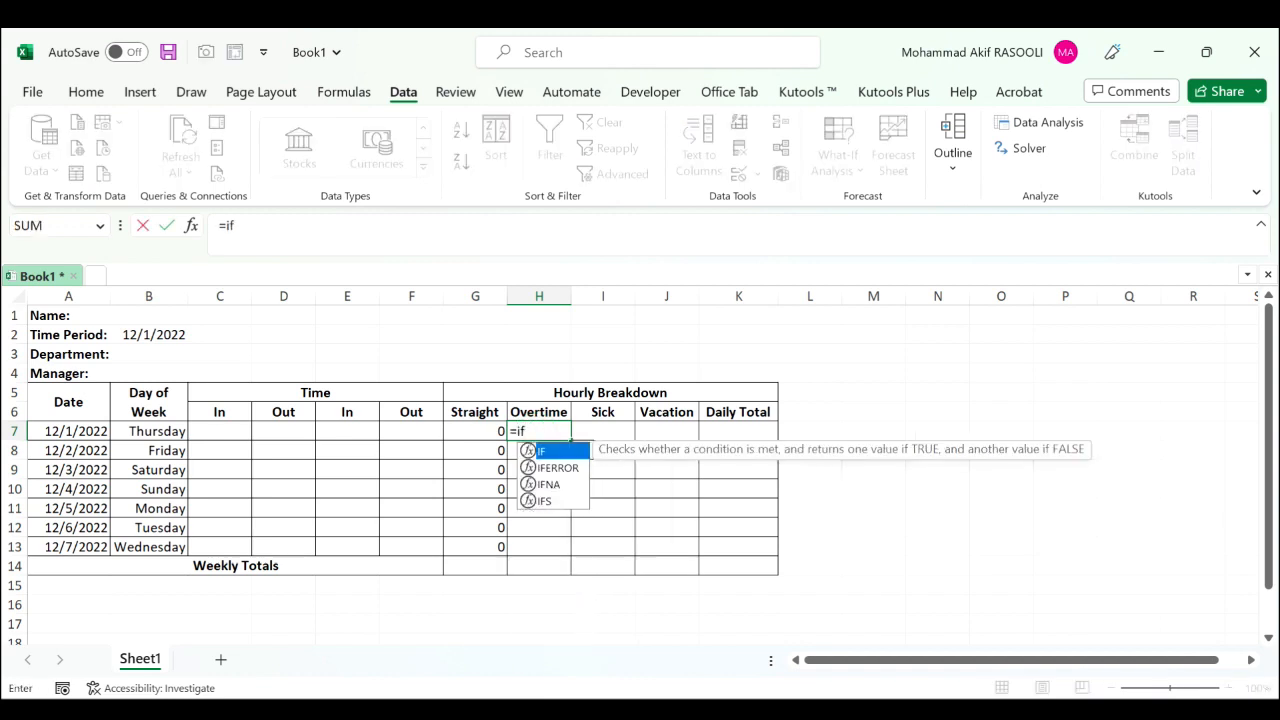
pyautogui.press('Tab')
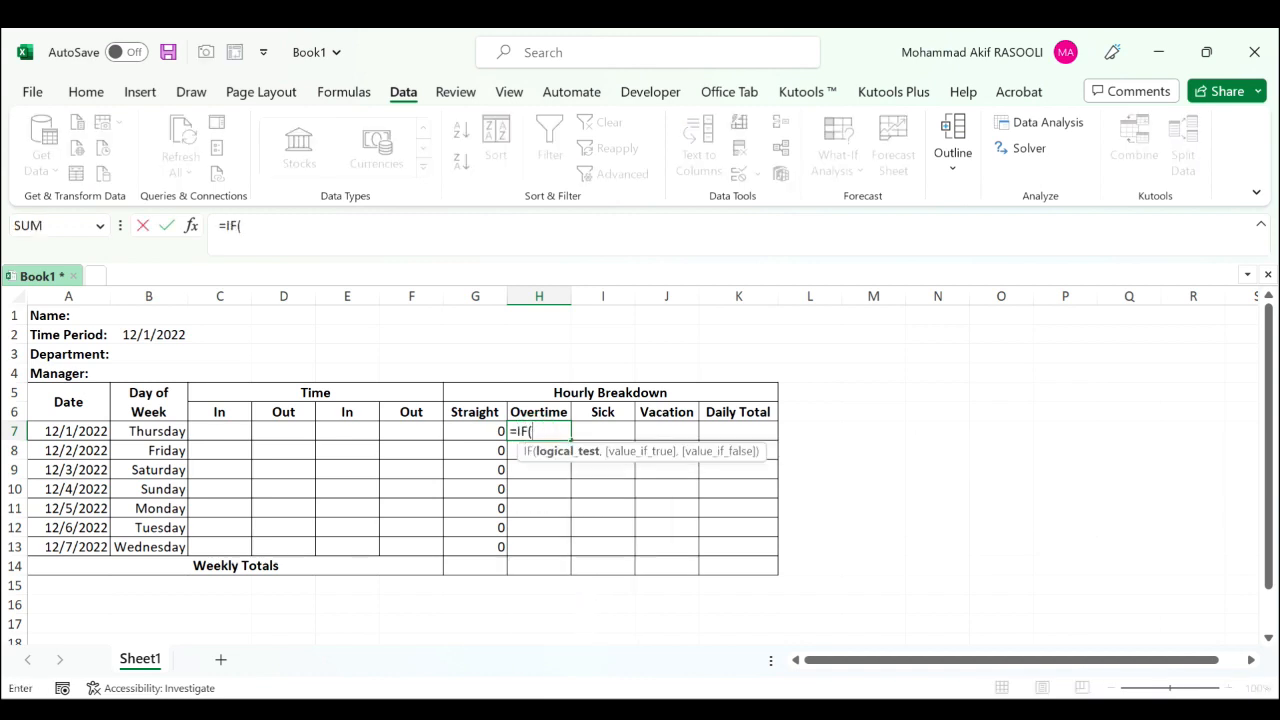
pyautogui.write('((')
pyautogui.click(289, 428)
pyautogui.write('-')
pyautogui.click(232, 435)
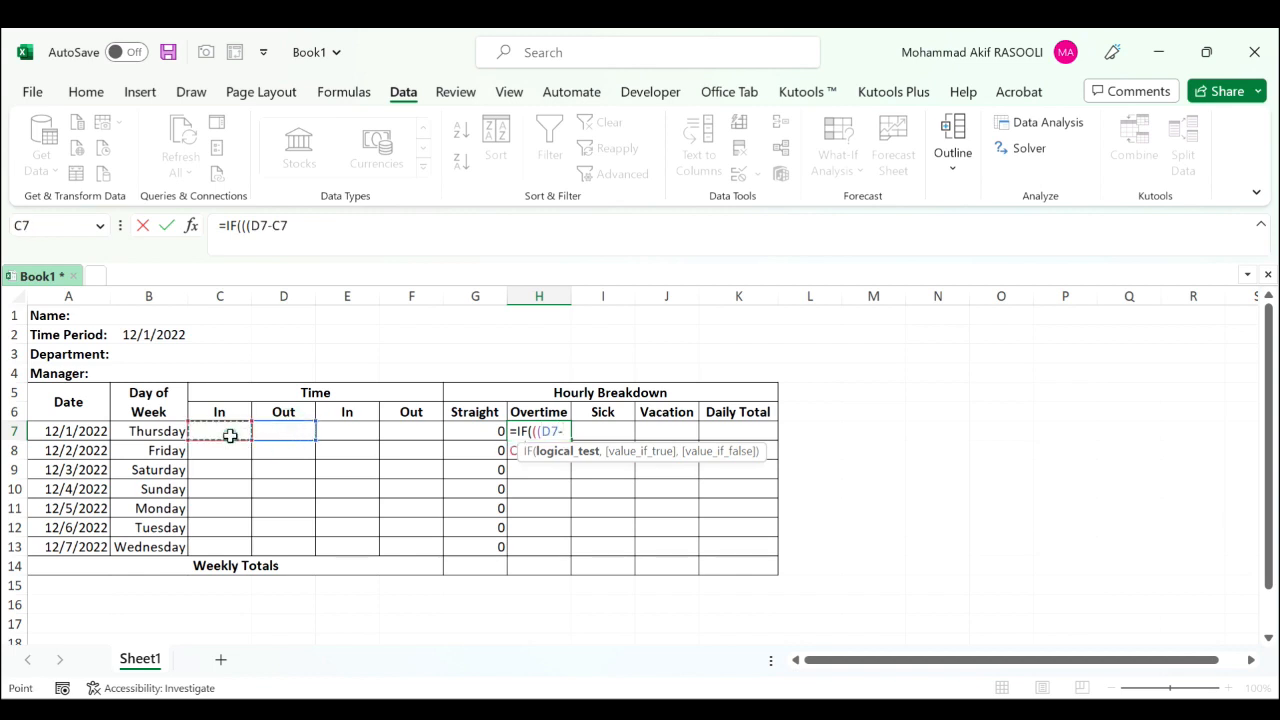
pyautogui.write(')+')
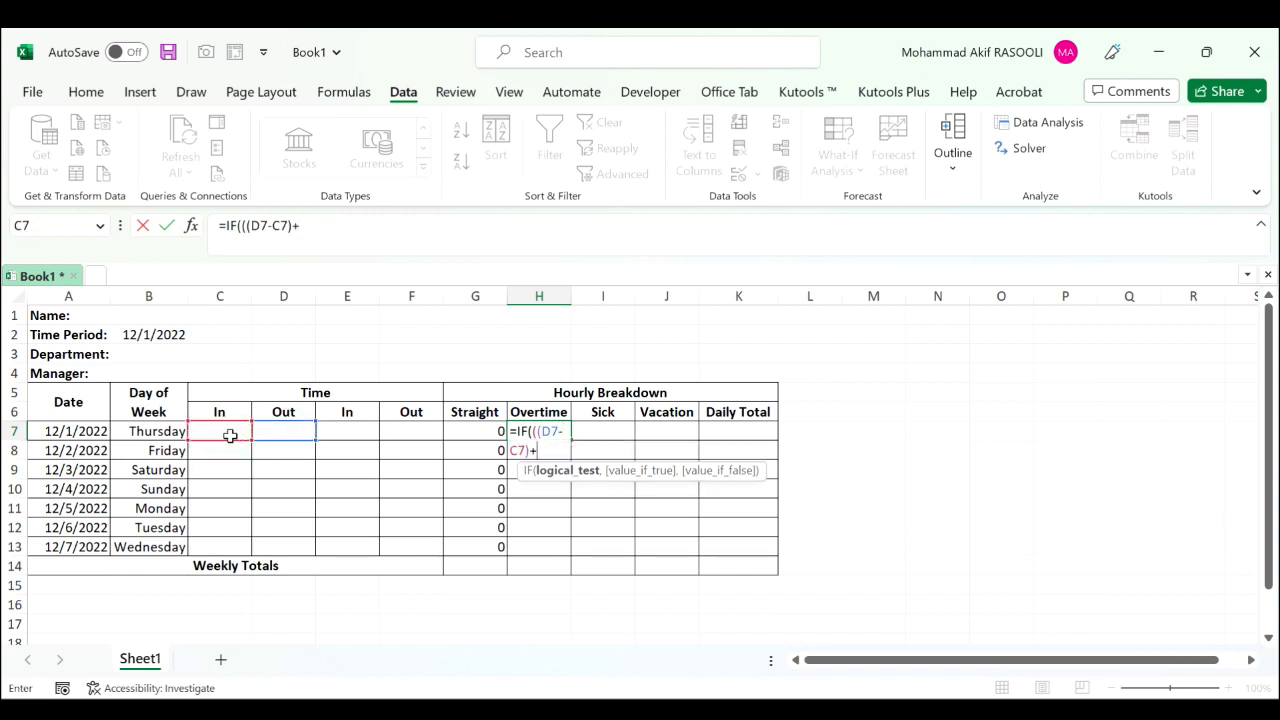
# - Complete the logical test of the H7 formula with the second time difference and the threshold: (F7-E7))*24>8
pyautogui.write('(')
pyautogui.click(400, 427)
pyautogui.write('-')
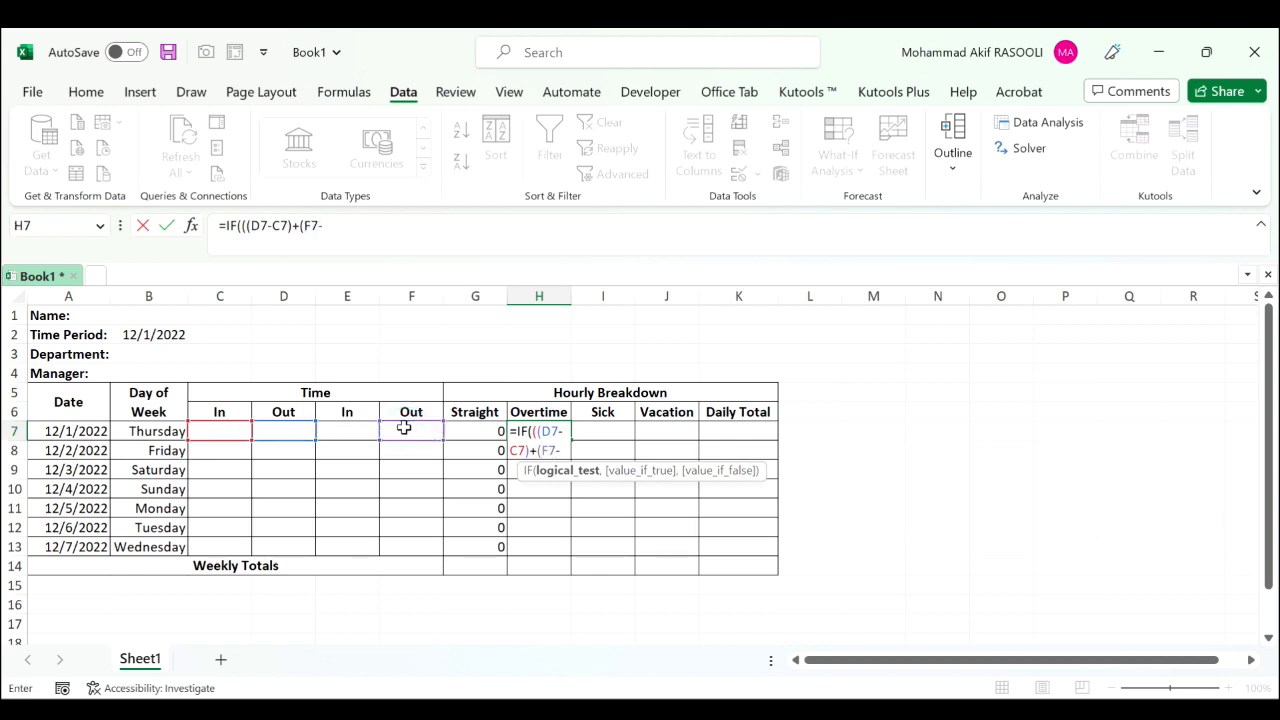
pyautogui.click(347, 429)
pyautogui.write(')')
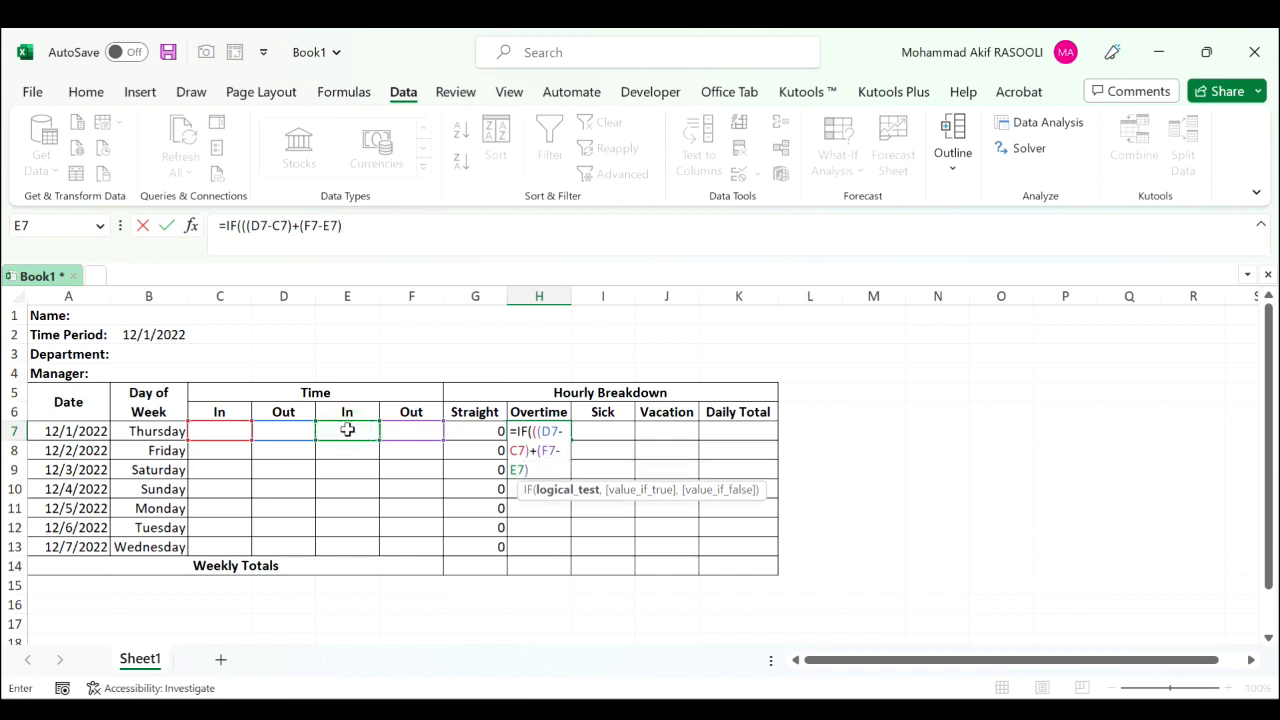
pyautogui.write(')*24>8,')
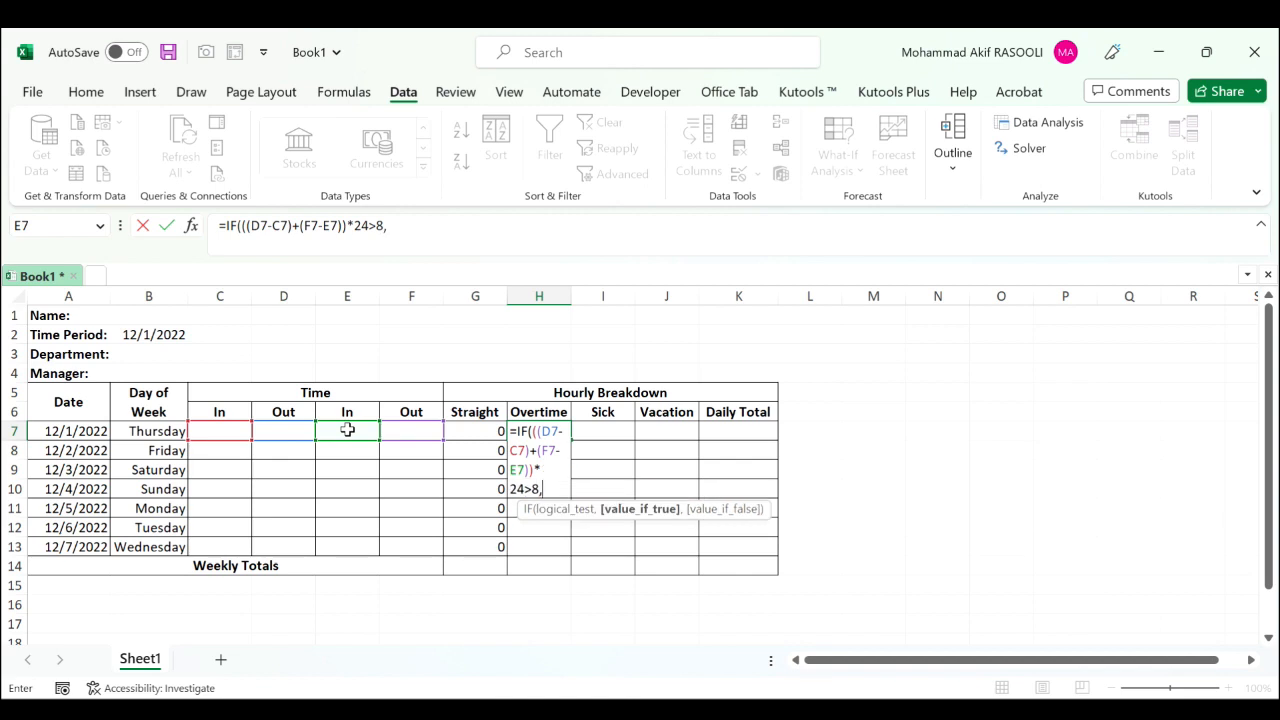
# - Enter ((D7-C7)+(F7-E7))*24-8 as the value if true in the H7 formula
pyautogui.write('((')
pyautogui.click(272, 430)
pyautogui.write('-')
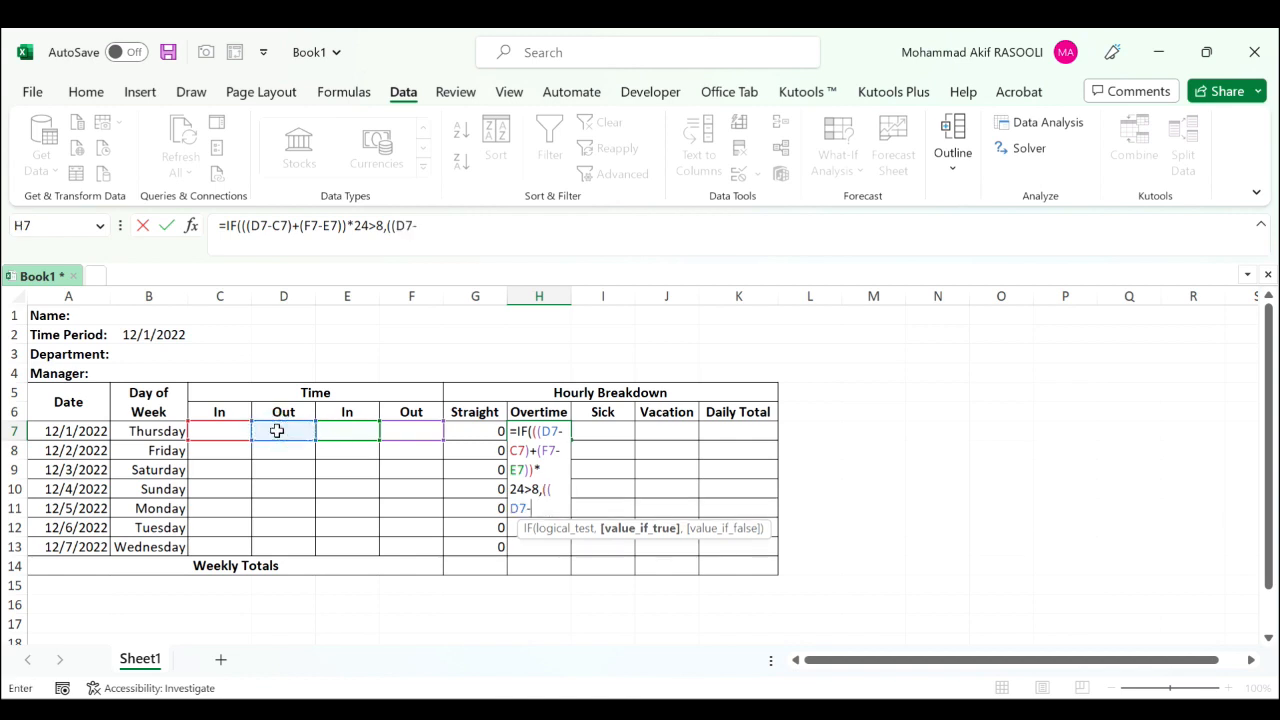
pyautogui.click(221, 430)
pyautogui.write(')')
pyautogui.write('(')
pyautogui.click(408, 432)
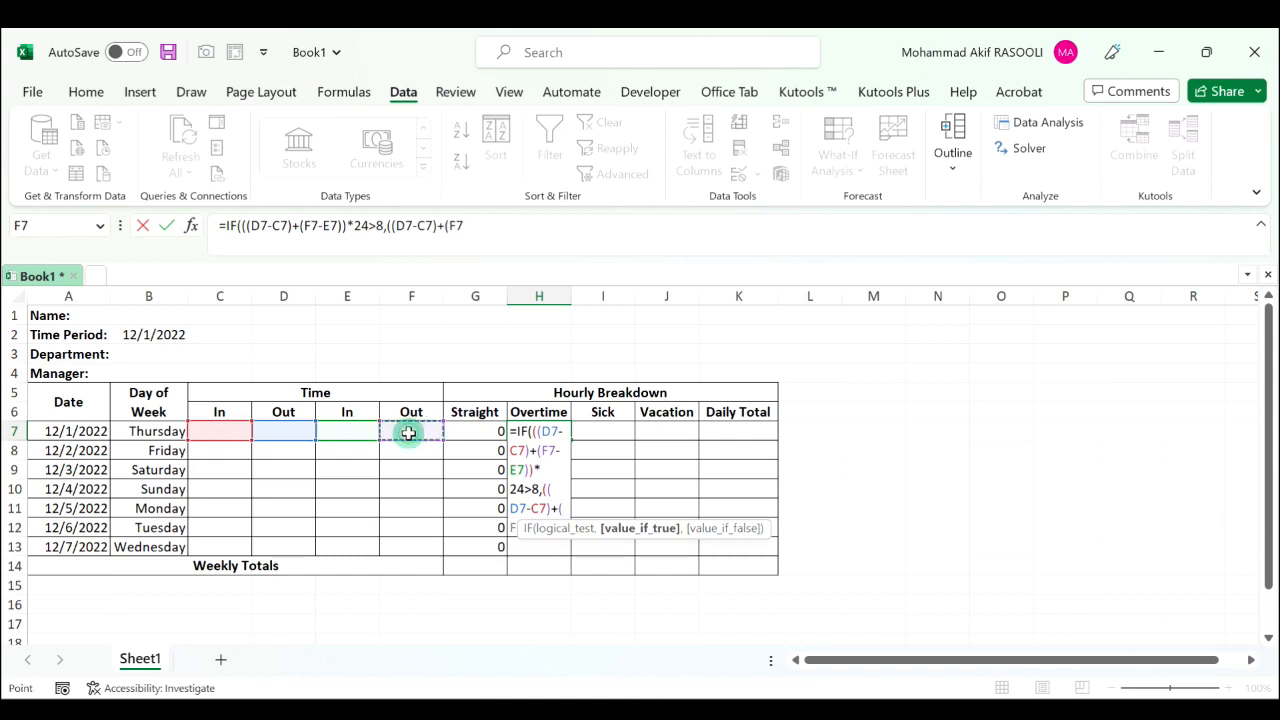
pyautogui.write('-')
pyautogui.click(344, 430)
pyautogui.write(')')
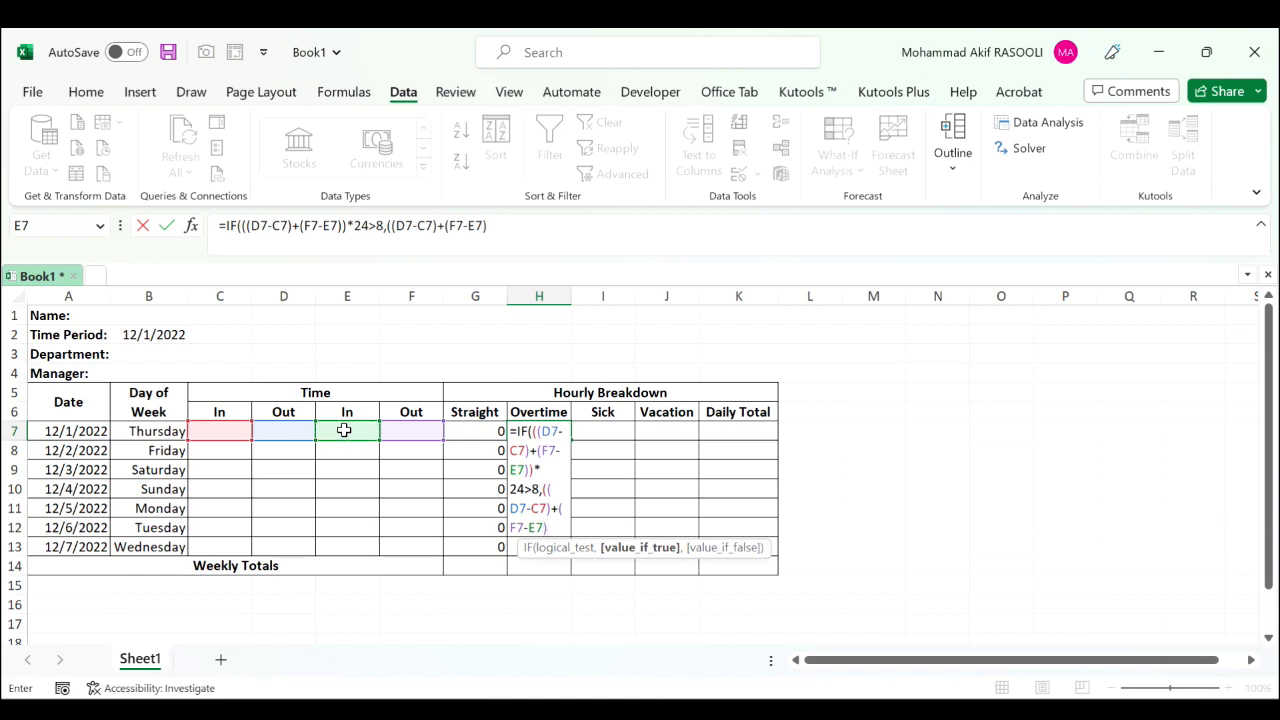
pyautogui.write(')*24')
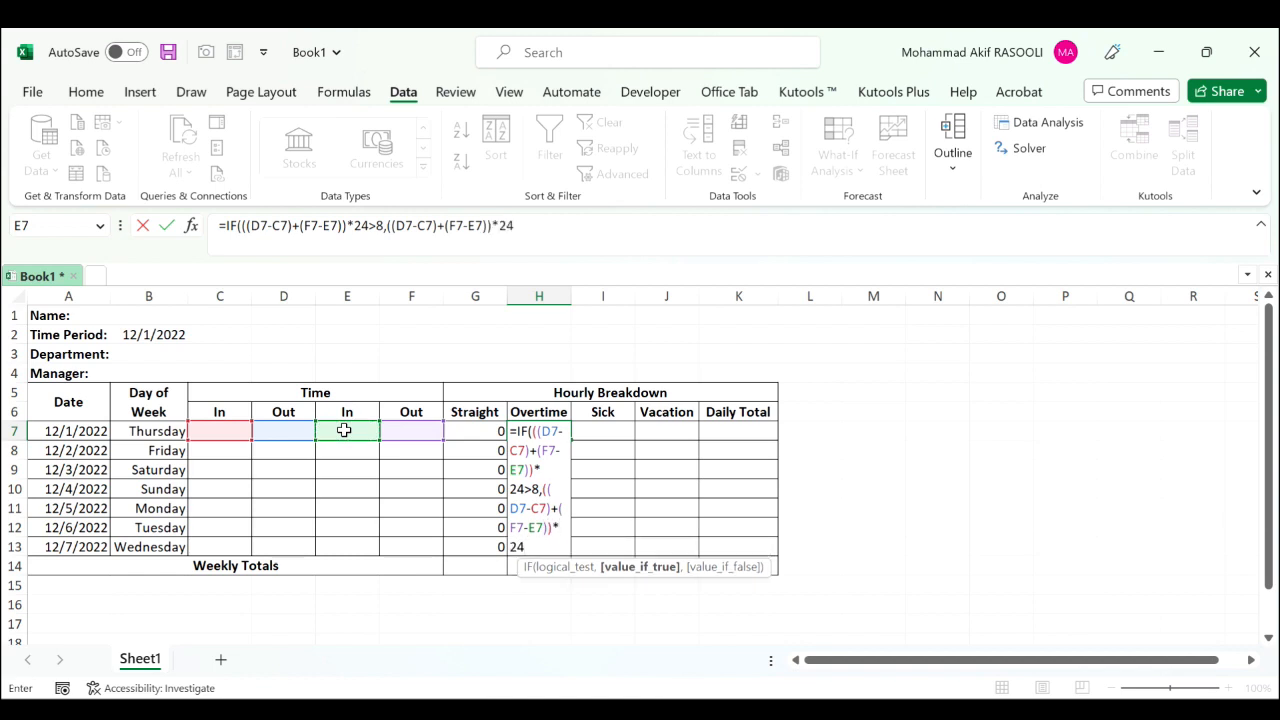
pyautogui.write('-8,')
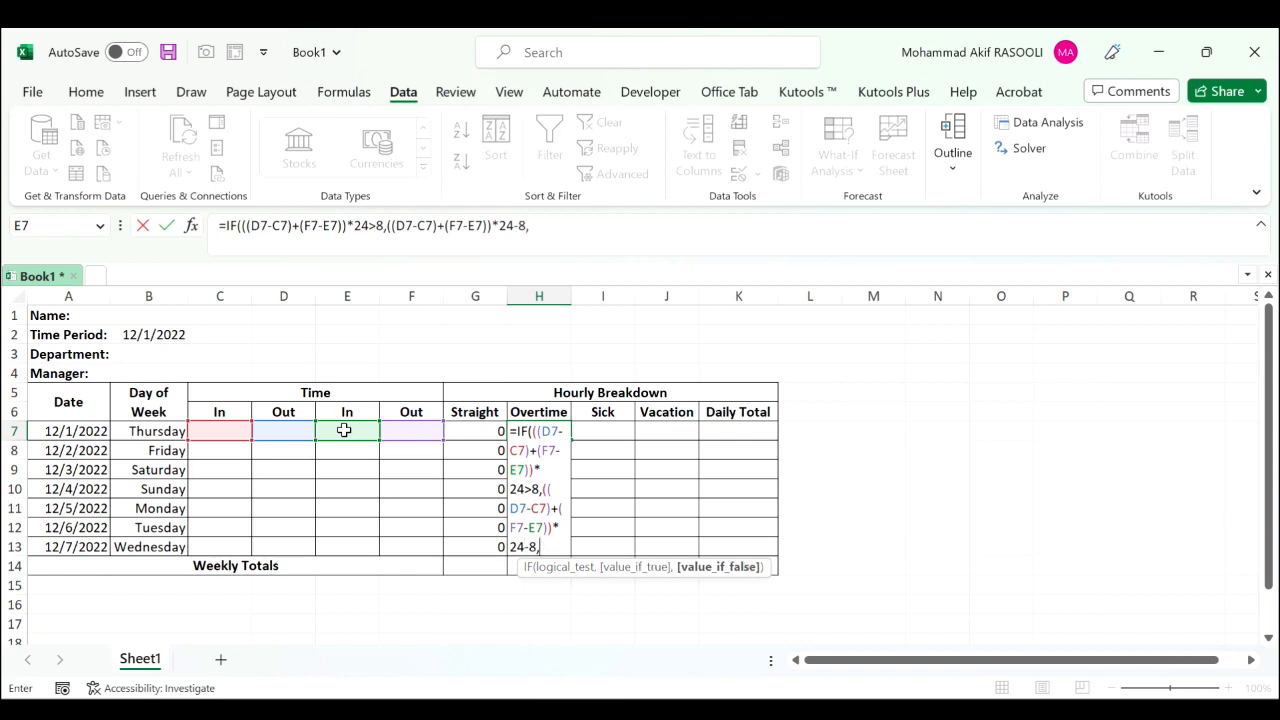
# - Finish the H7 Overtime formula with 0 as the value if false and fill it down through H13
pyautogui.write('0)')
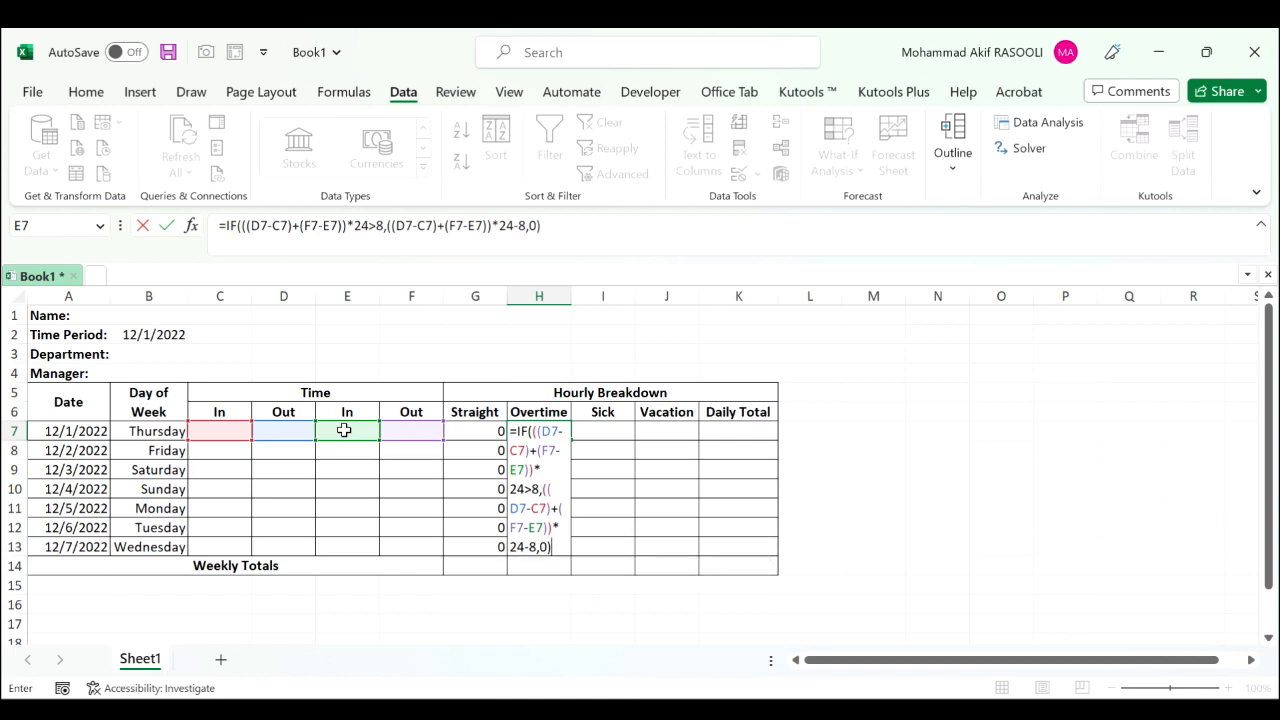
pyautogui.press('Return')
pyautogui.press('Up')
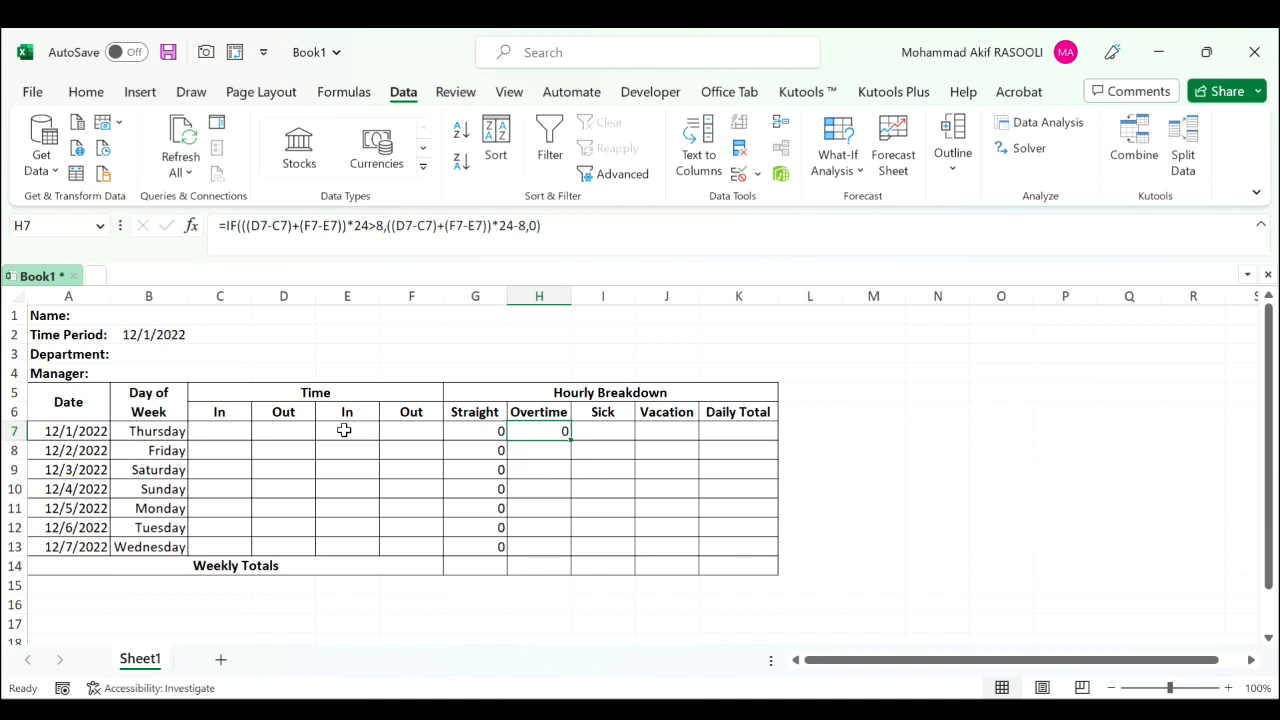
pyautogui.moveTo(570, 441); pyautogui.dragTo(561, 549)
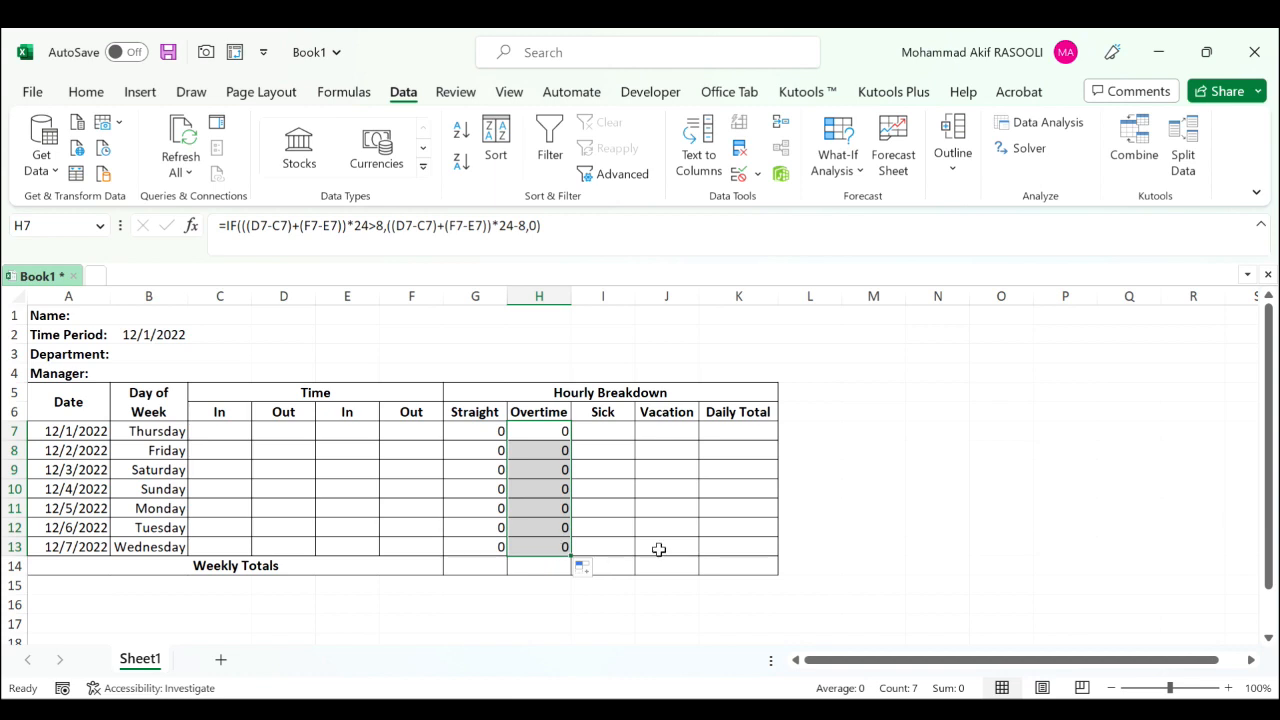
# - Enter =SUM(G7:J7) in the first Daily Total cell, K7, and fill it down through K13
pyautogui.click(724, 433)
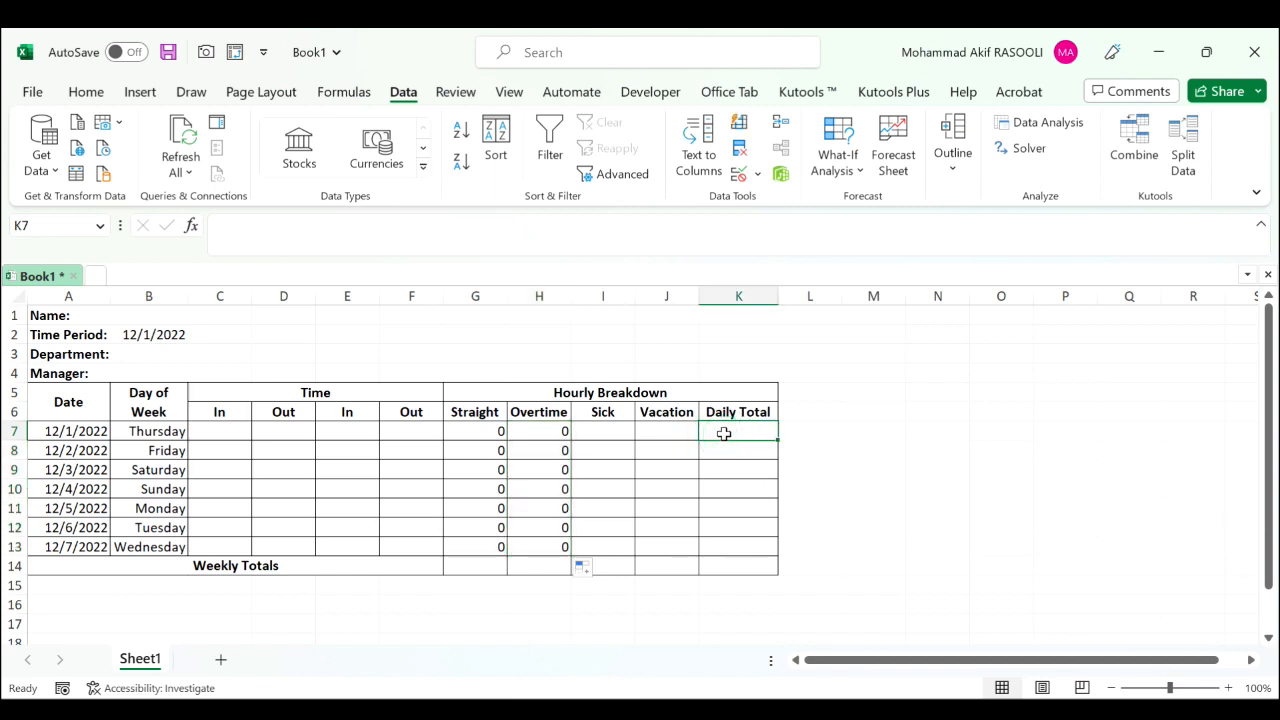
pyautogui.write('=sum')
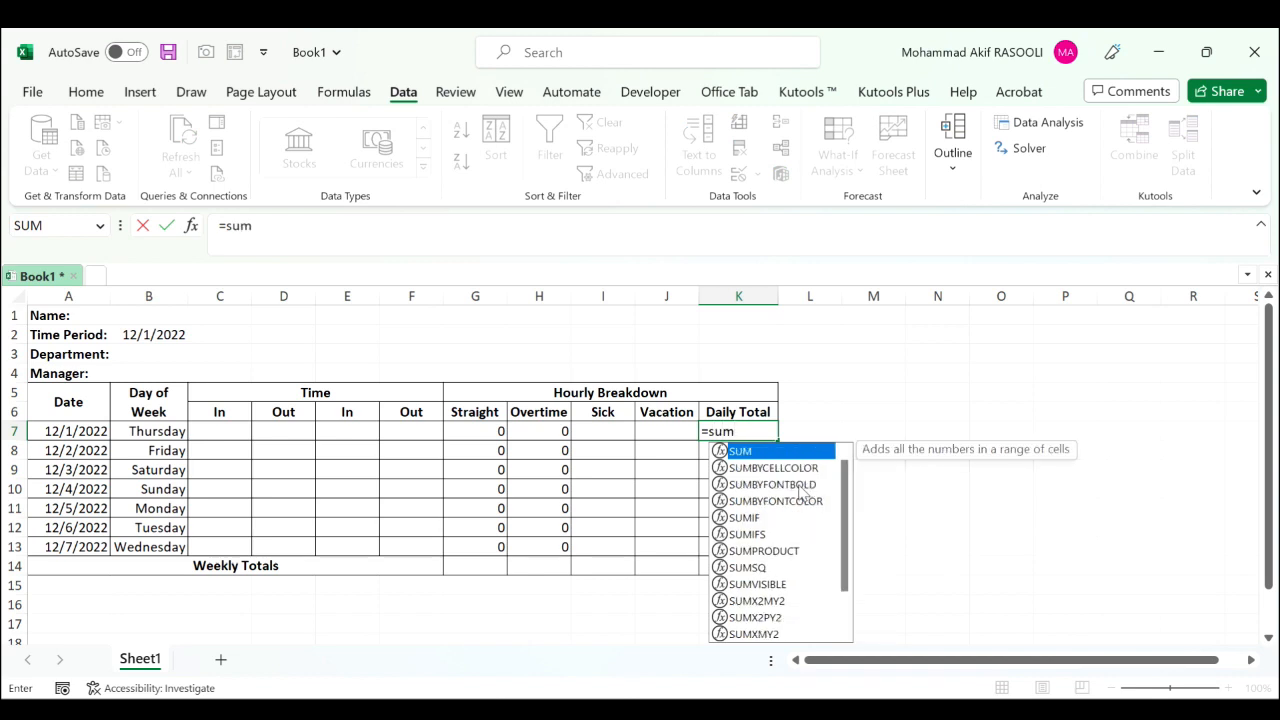
pyautogui.press('Tab')
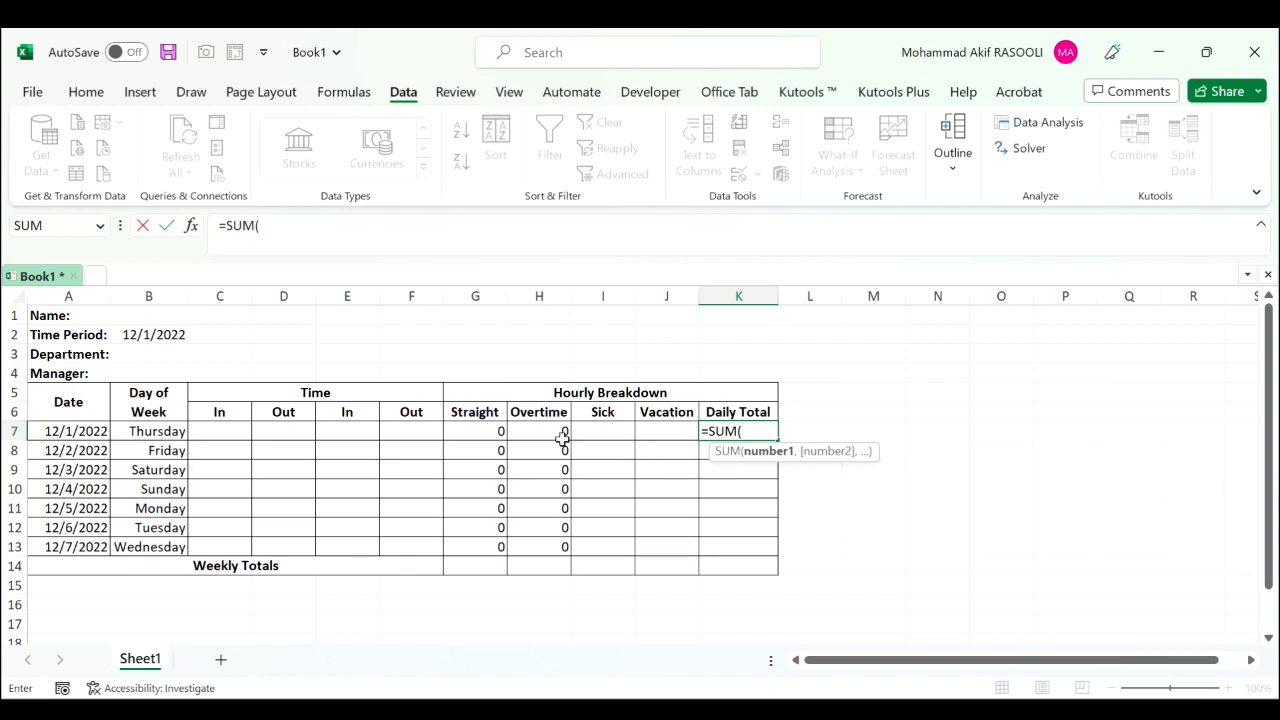
pyautogui.moveTo(500, 431); pyautogui.dragTo(663, 435)
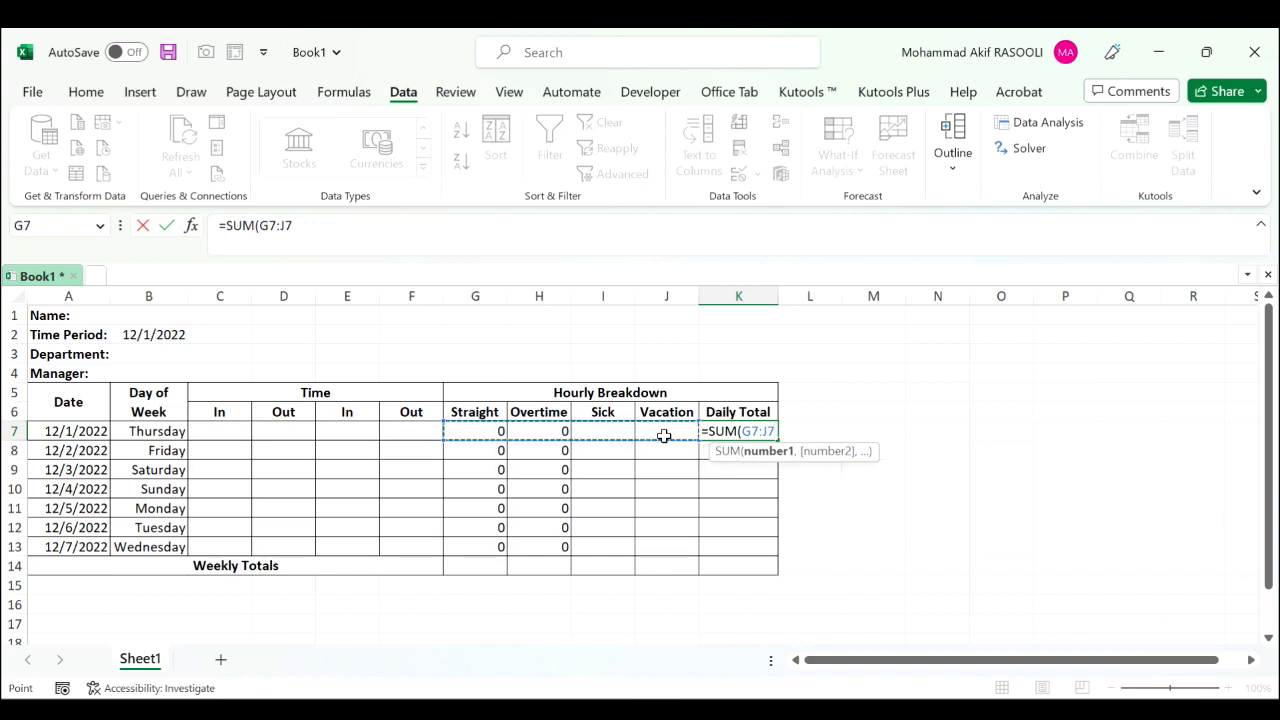
pyautogui.write(')')
pyautogui.press('Return')
pyautogui.press('Up')
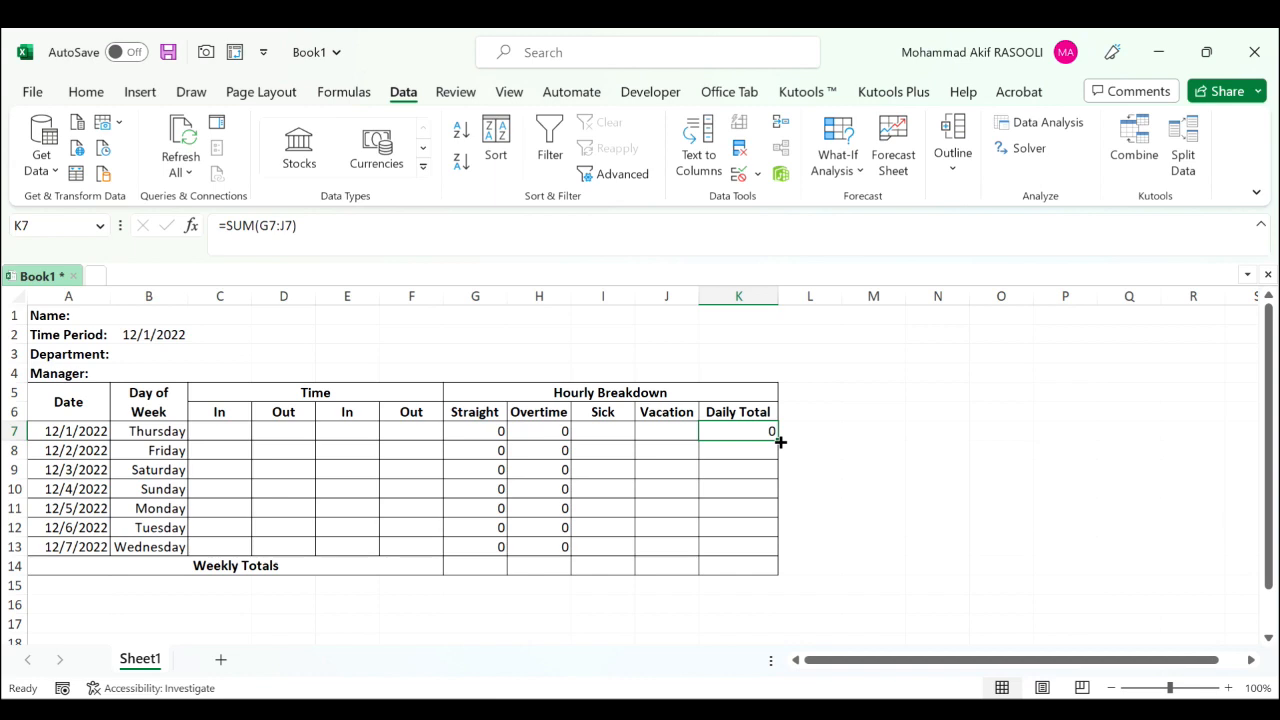
pyautogui.moveTo(780, 441); pyautogui.dragTo(776, 554)
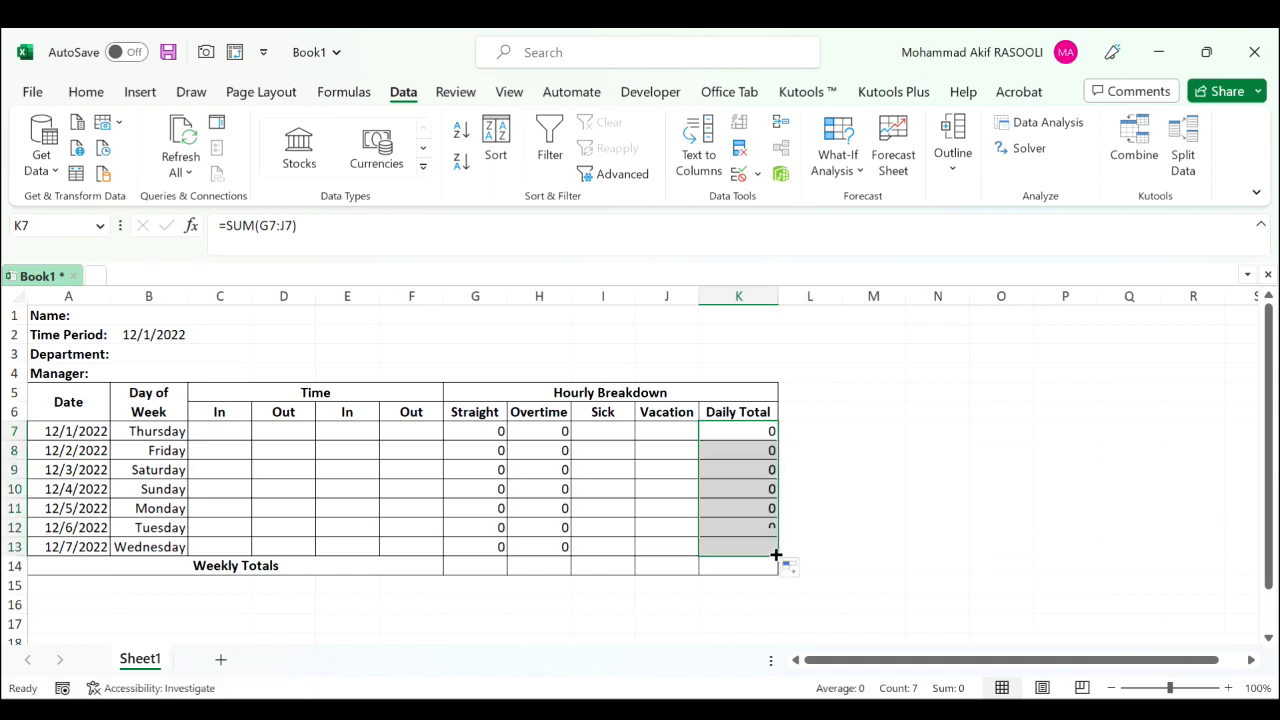
# - Total the Straight column in the Weekly Totals row by entering =SUM(G7:G13) in G14
pyautogui.click(481, 563)
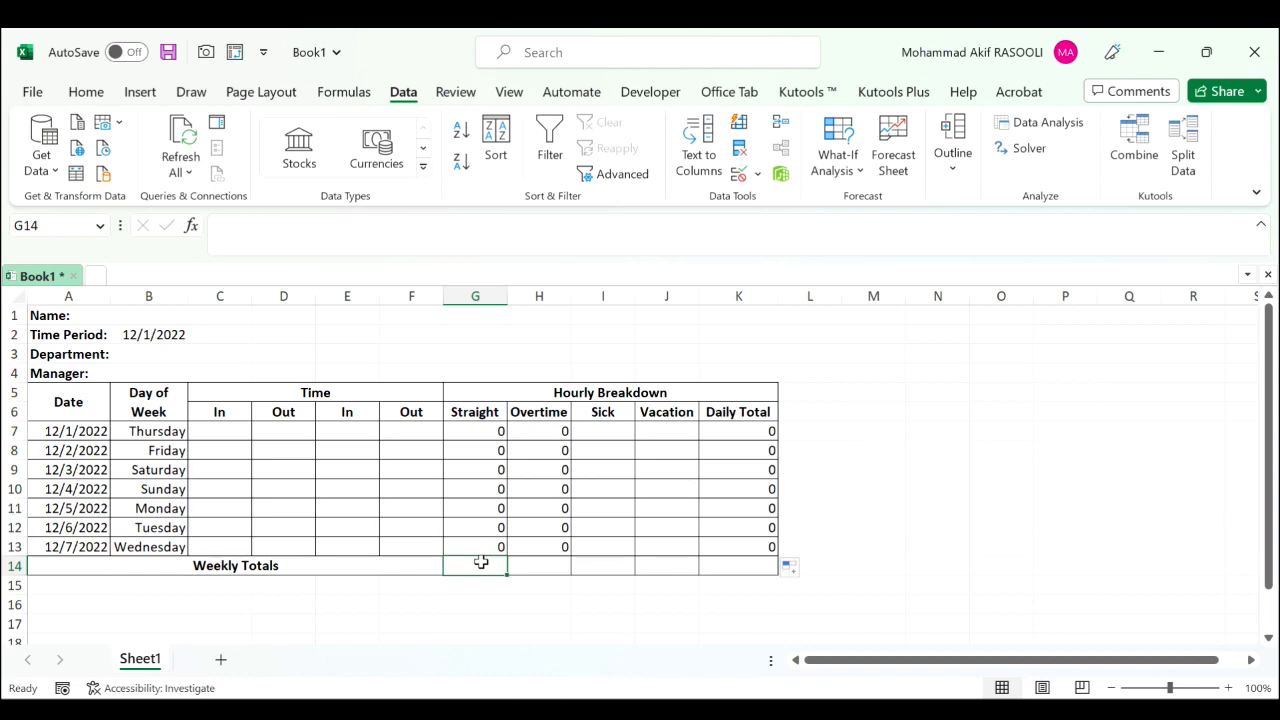
pyautogui.write('=sum')
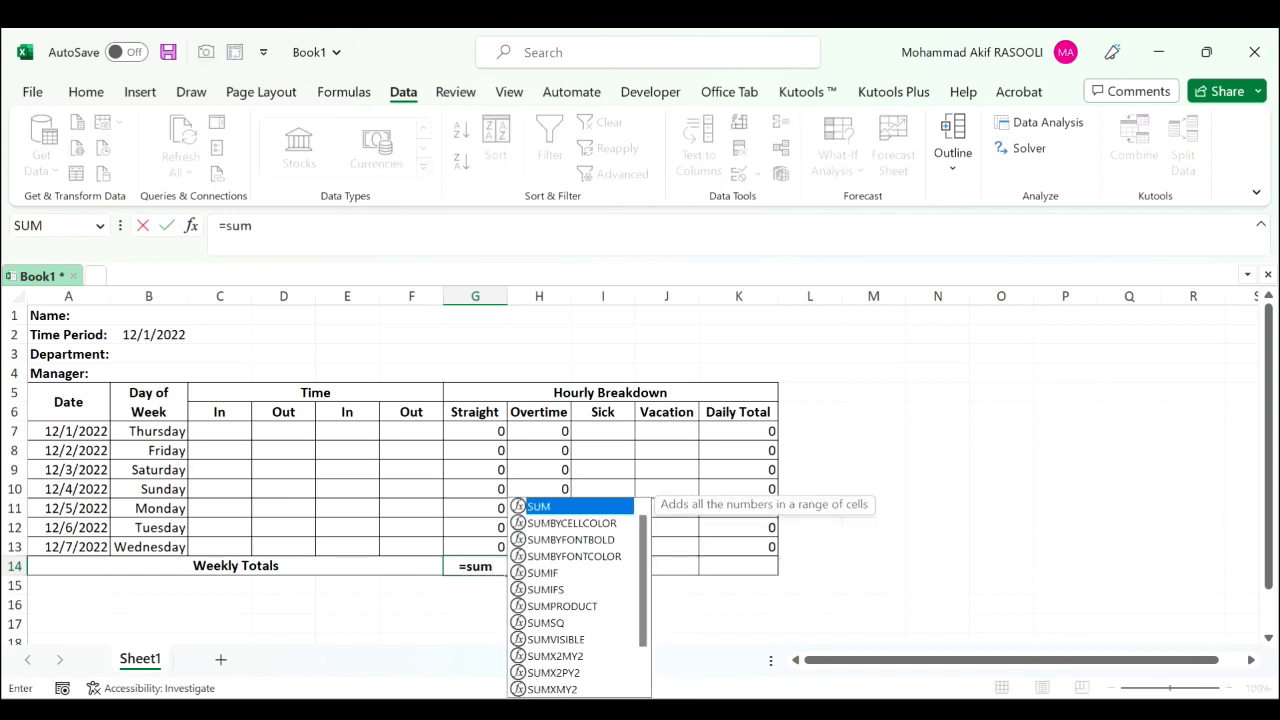
pyautogui.press('Tab')
pyautogui.click(478, 428)
pyautogui.moveTo(478, 428); pyautogui.dragTo(476, 543)
pyautogui.write(')')
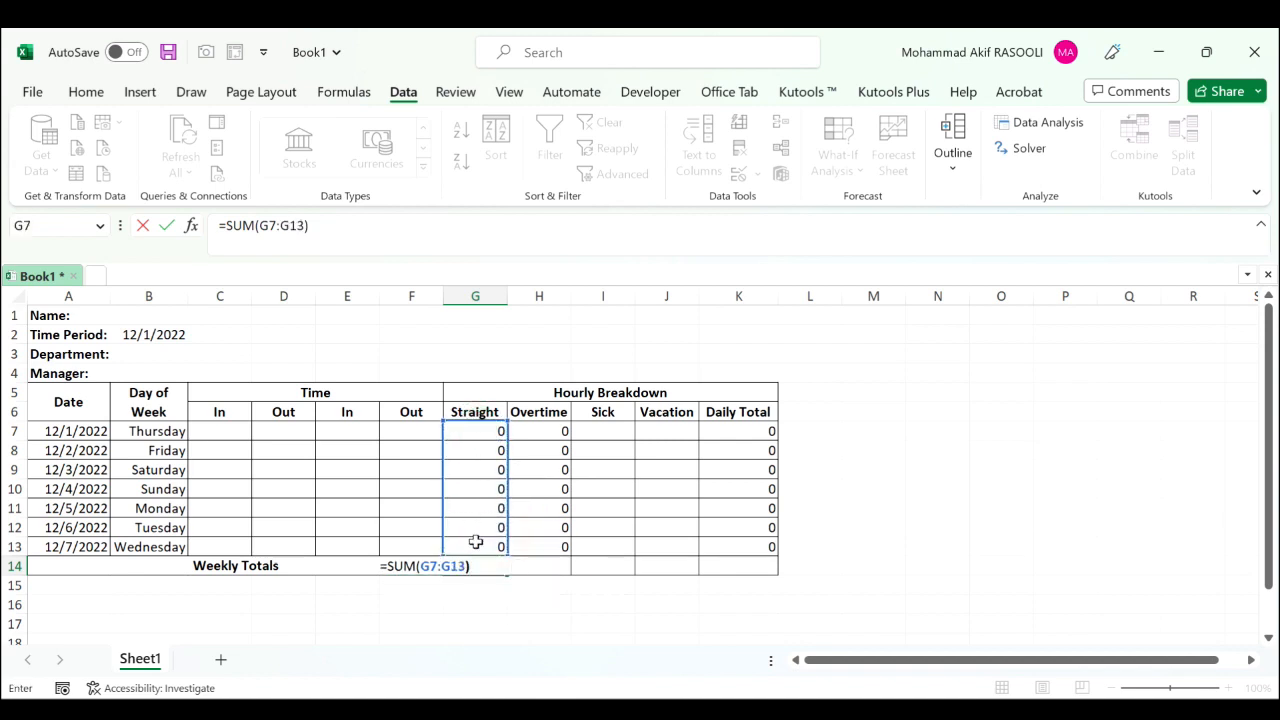
pyautogui.press('Return')
pyautogui.press('Up')
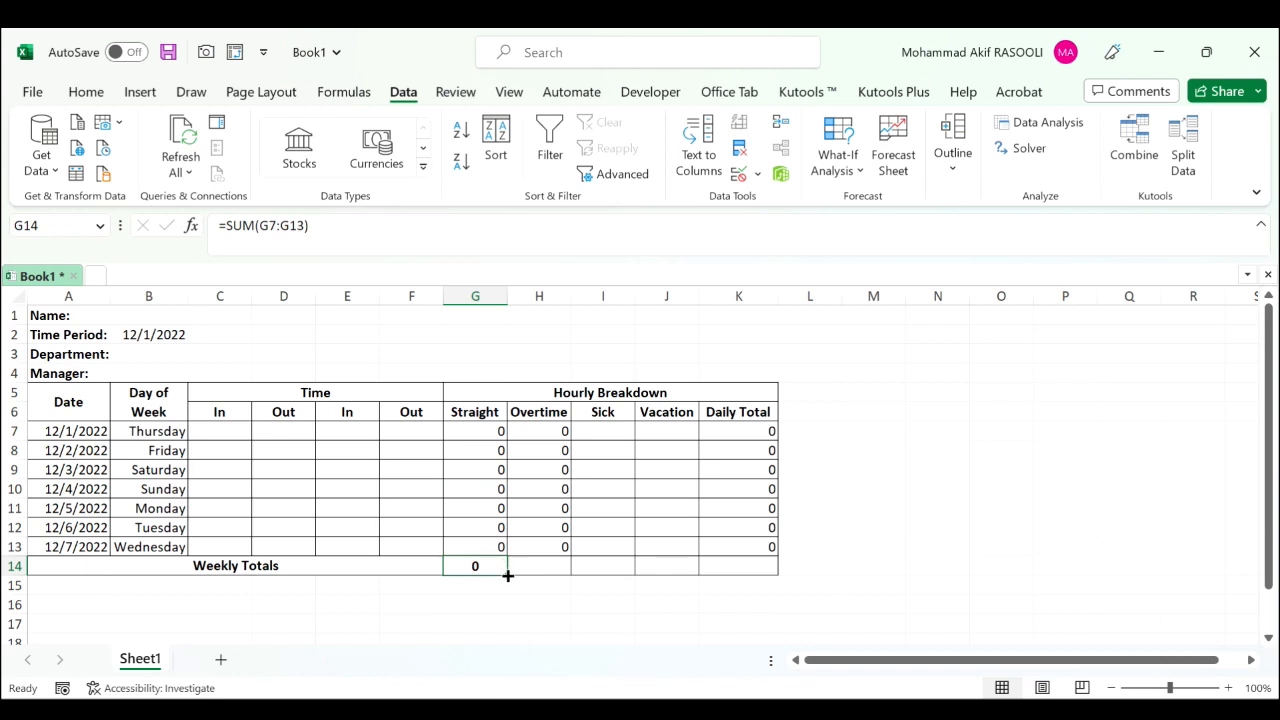
# - Fill the weekly total formula from G14 across through K14 to total the Overtime, Sick, Vacation and Daily Total columns
pyautogui.moveTo(507, 575); pyautogui.dragTo(751, 580)
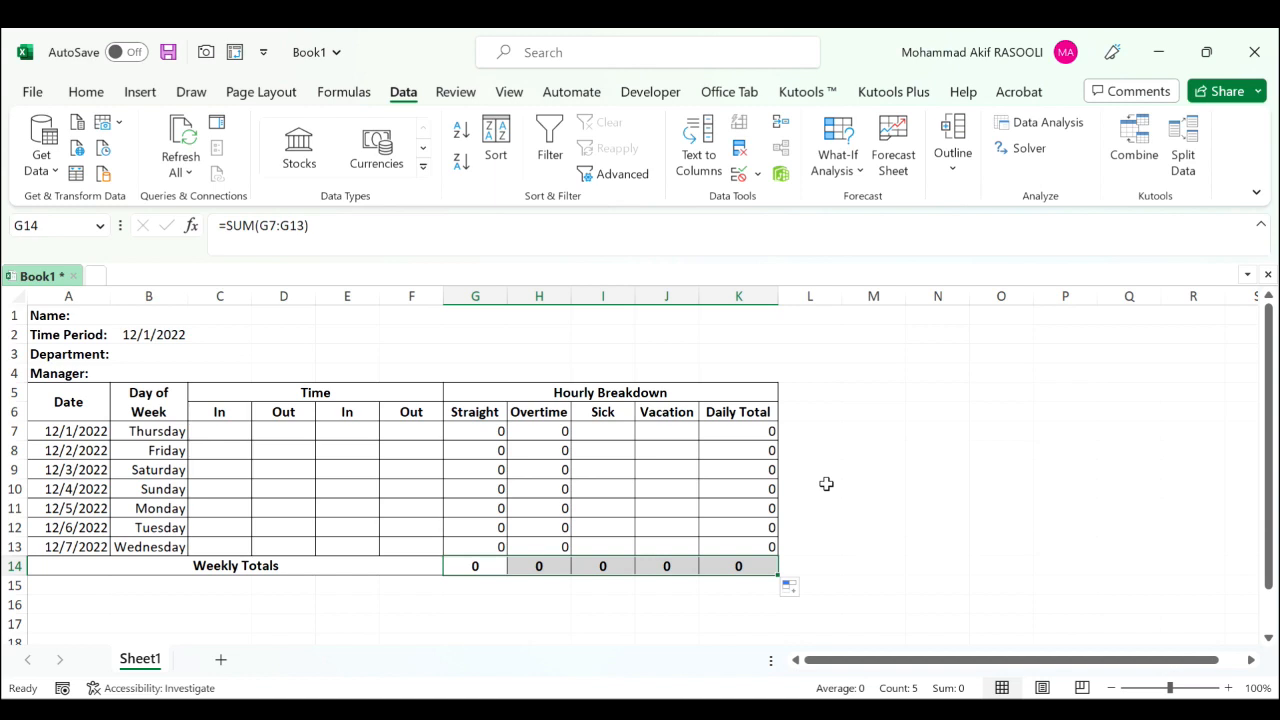
pyautogui.click(451, 355)
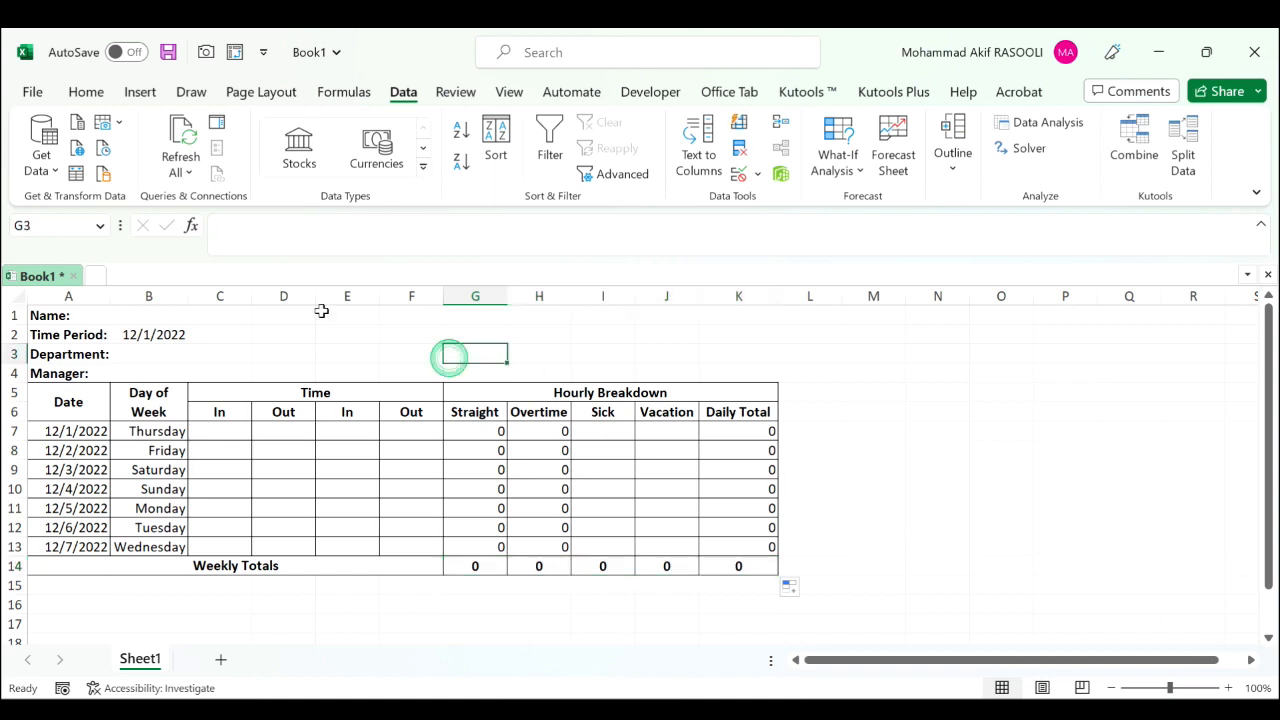
# - Start saving the workbook as a new file and browse for its save location
pyautogui.click(33, 93)
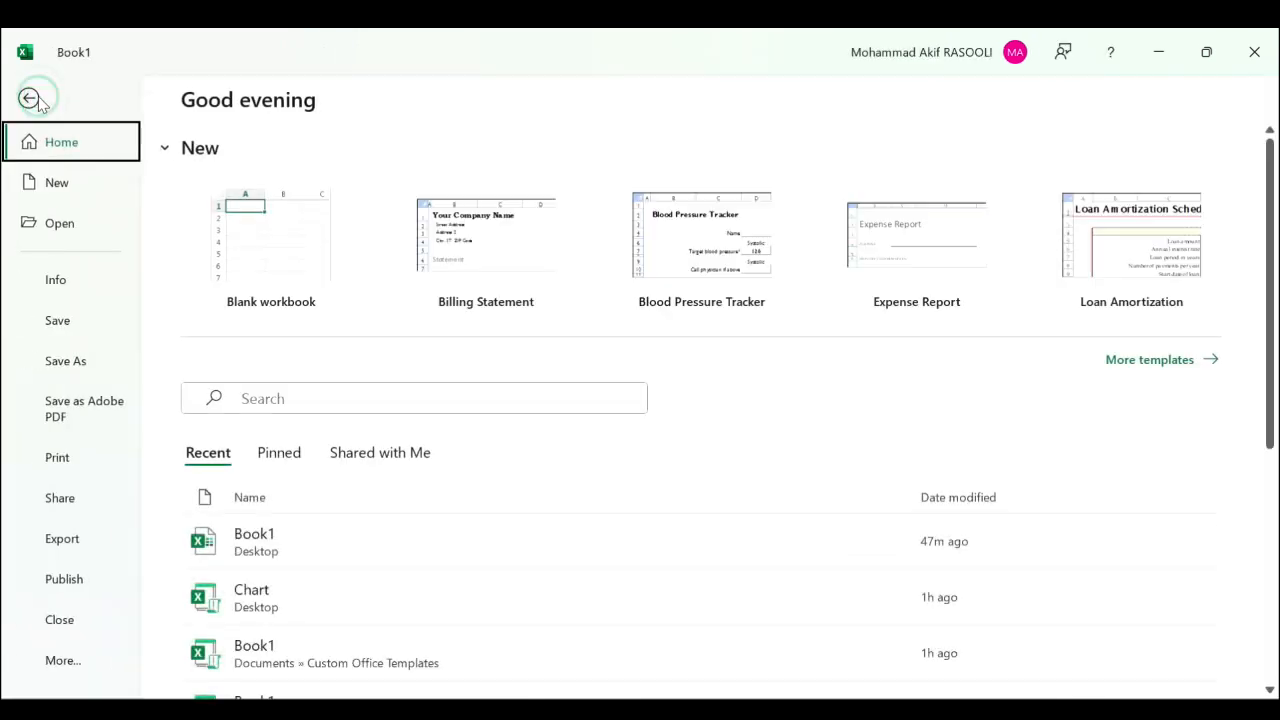
pyautogui.click(80, 366)
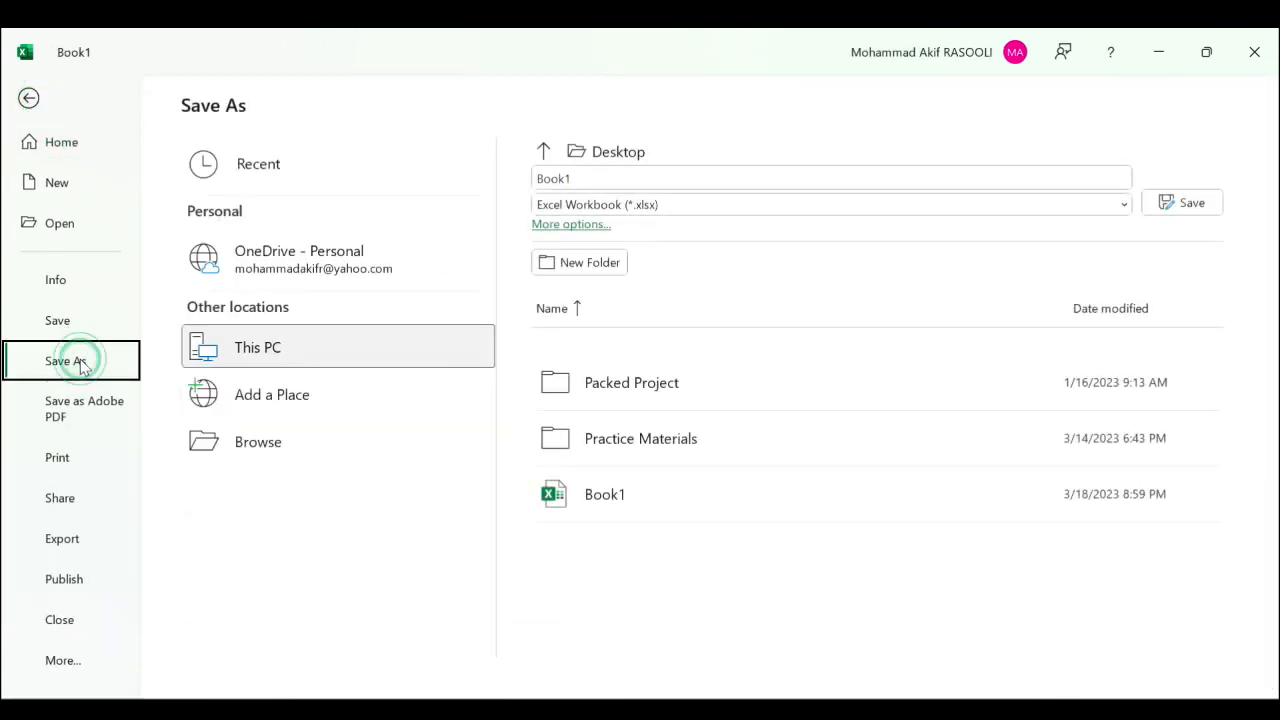
pyautogui.click(285, 444)
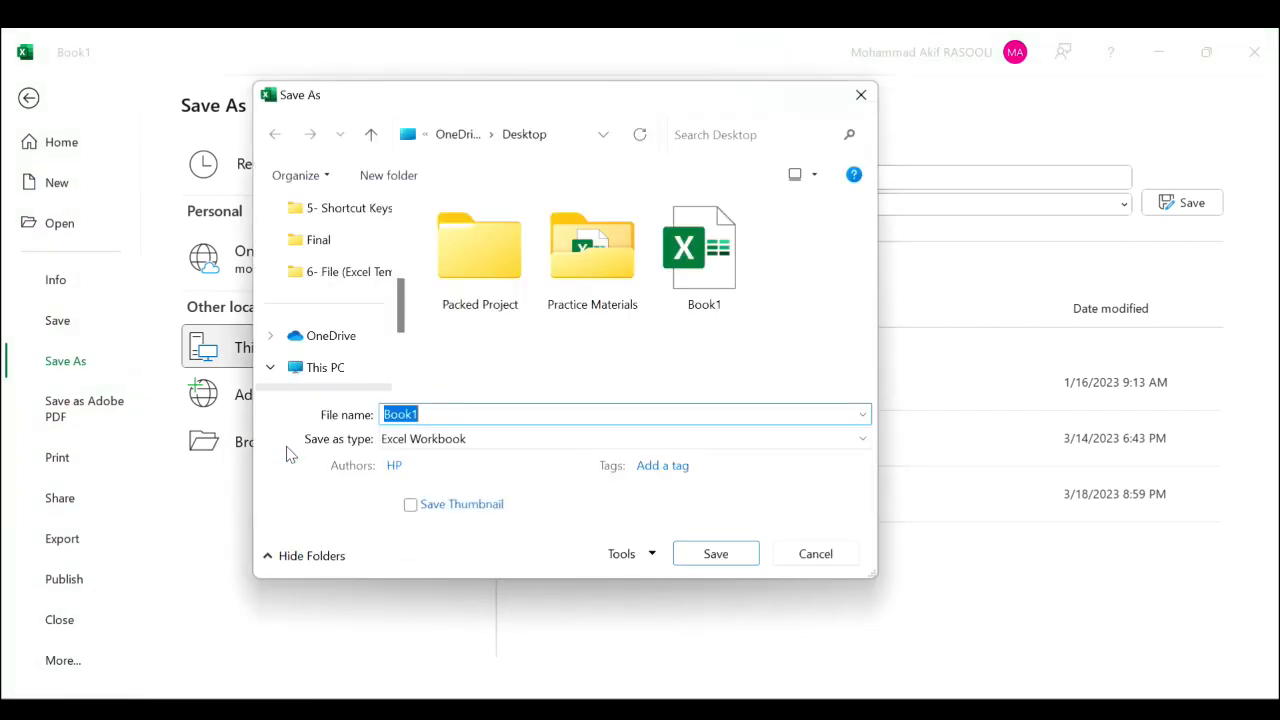
# - Choose the Desktop as the folder for the new file
pyautogui.click(401, 229)
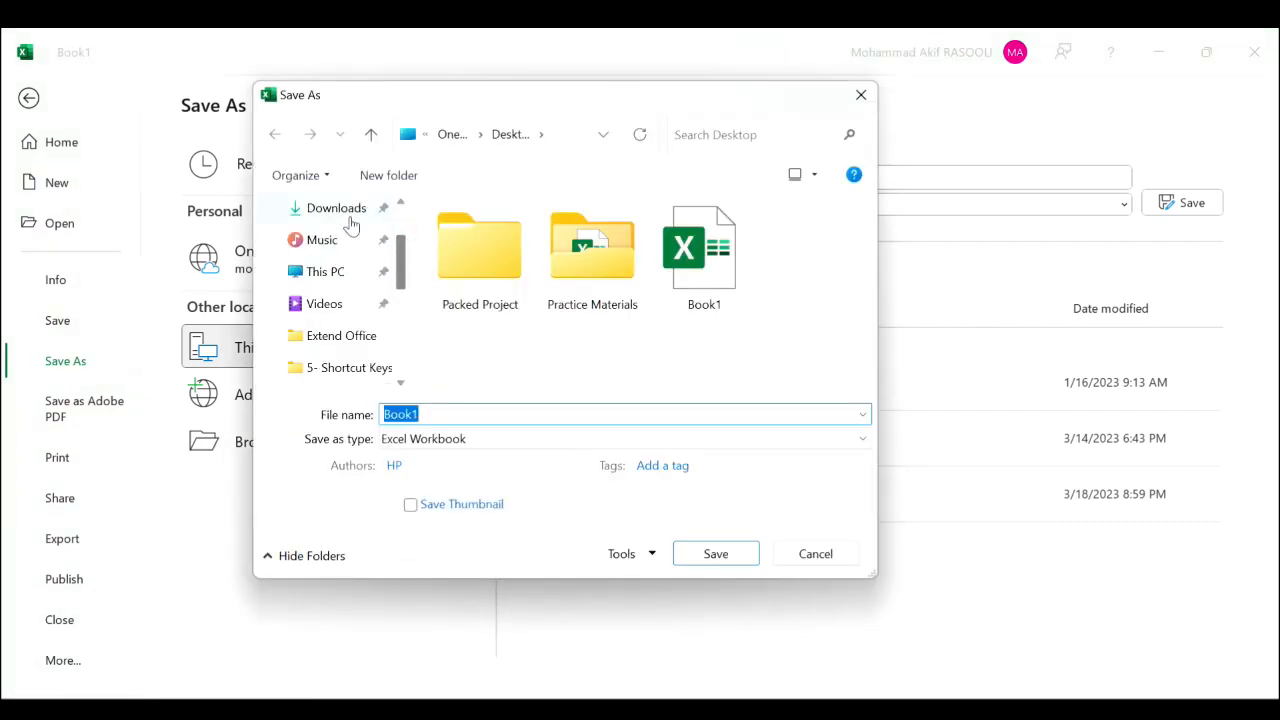
pyautogui.click(403, 220)
pyautogui.click(325, 273)
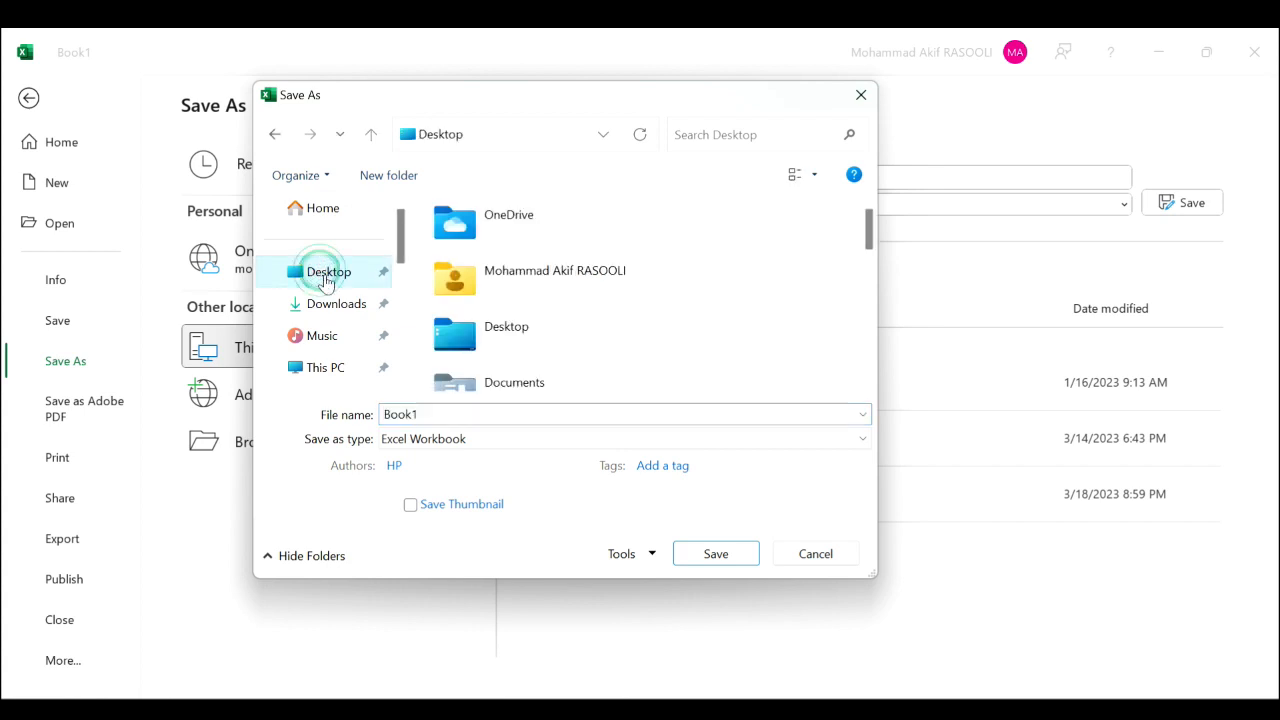
# - Save the workbook as an Excel Template named Time Sheet in the default custom templates folder
pyautogui.click(866, 443)
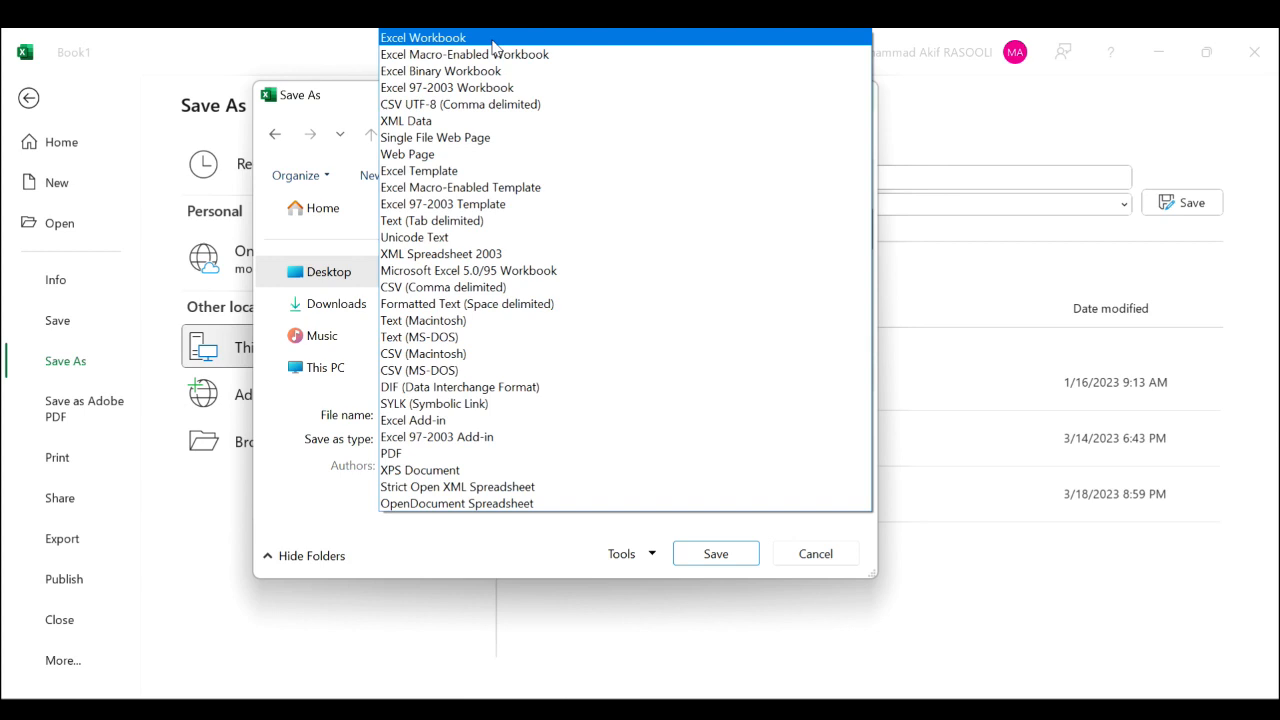
pyautogui.click(428, 171)
pyautogui.doubleClick(422, 414)
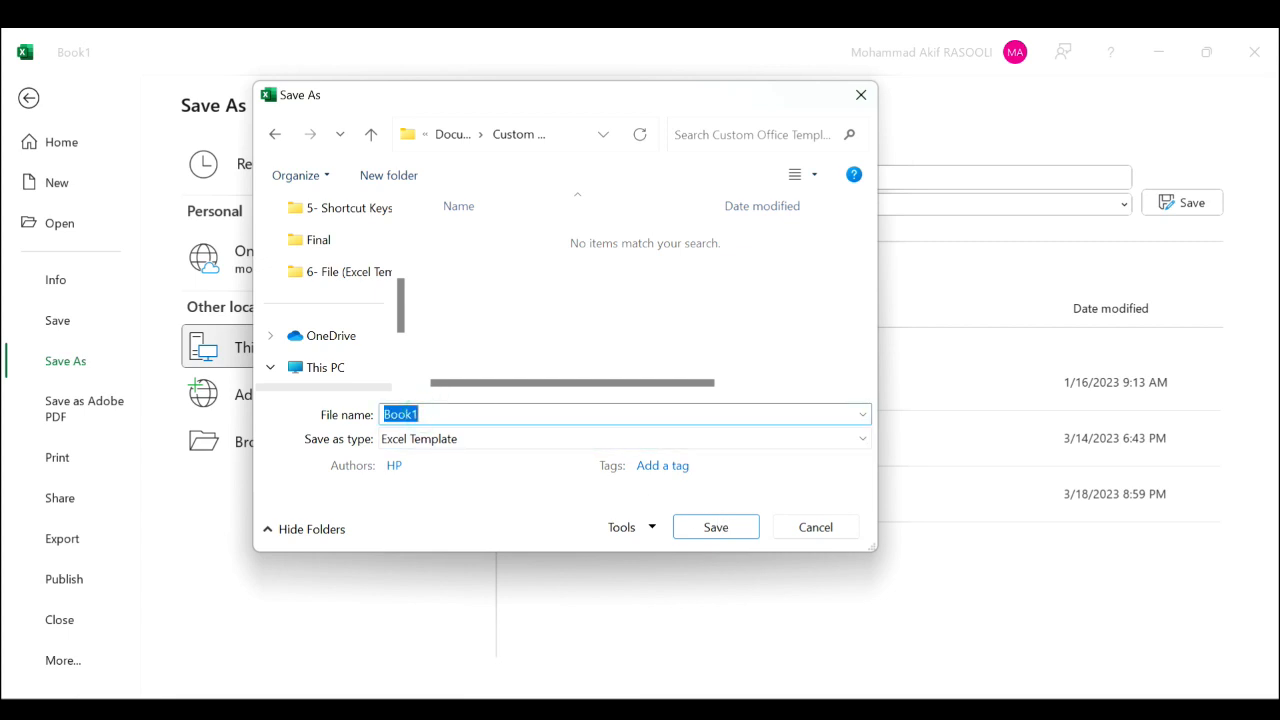
pyautogui.write('Tim,')
pyautogui.press('BackSpace')
pyautogui.write('e Sheet')
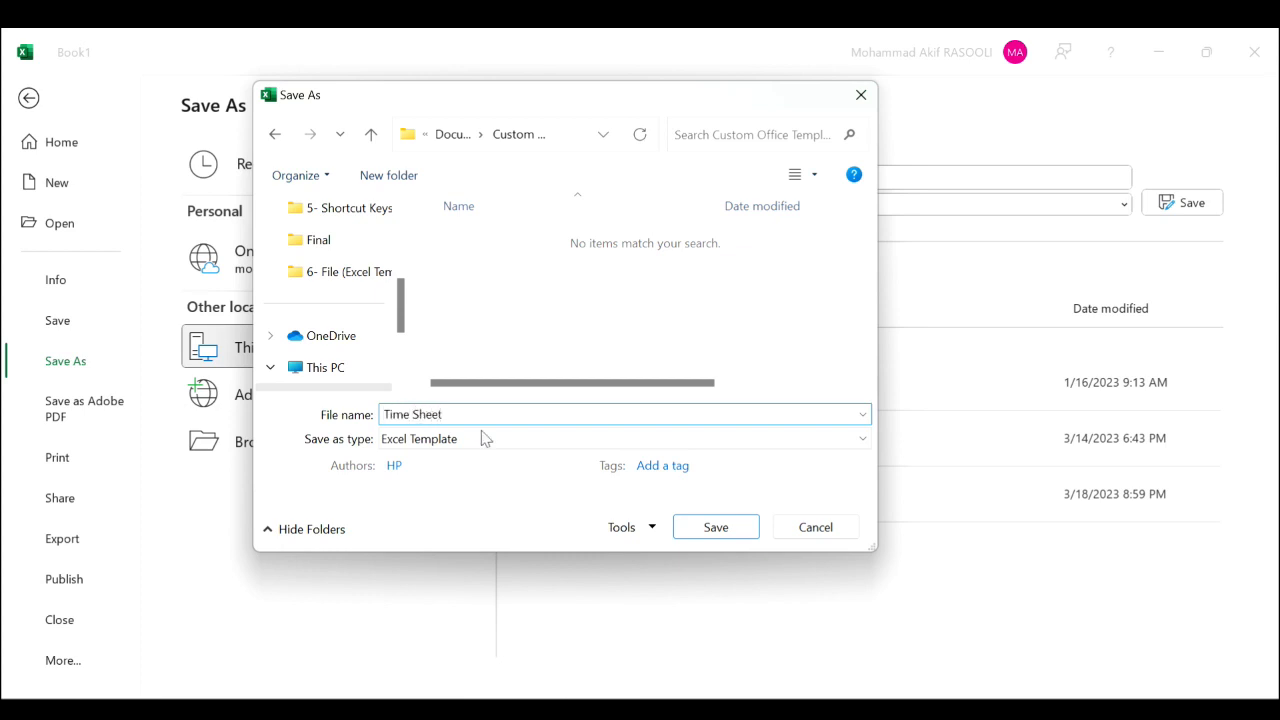
pyautogui.click(737, 530)
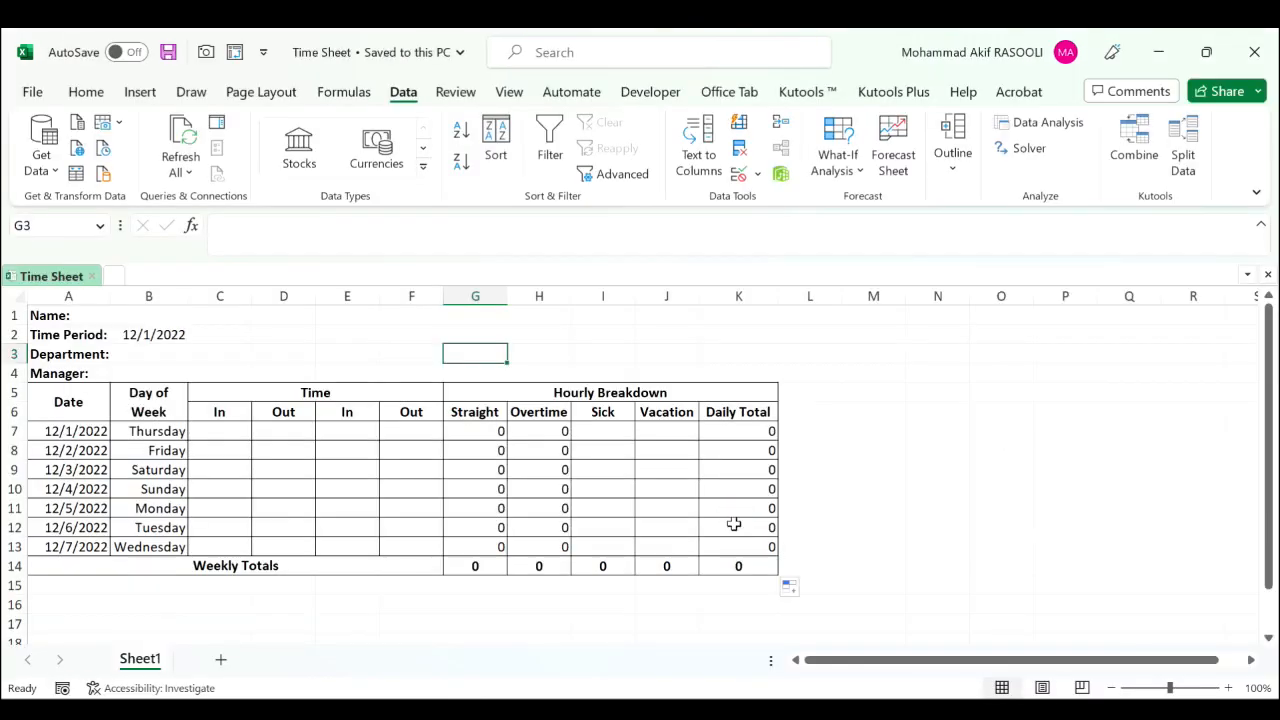